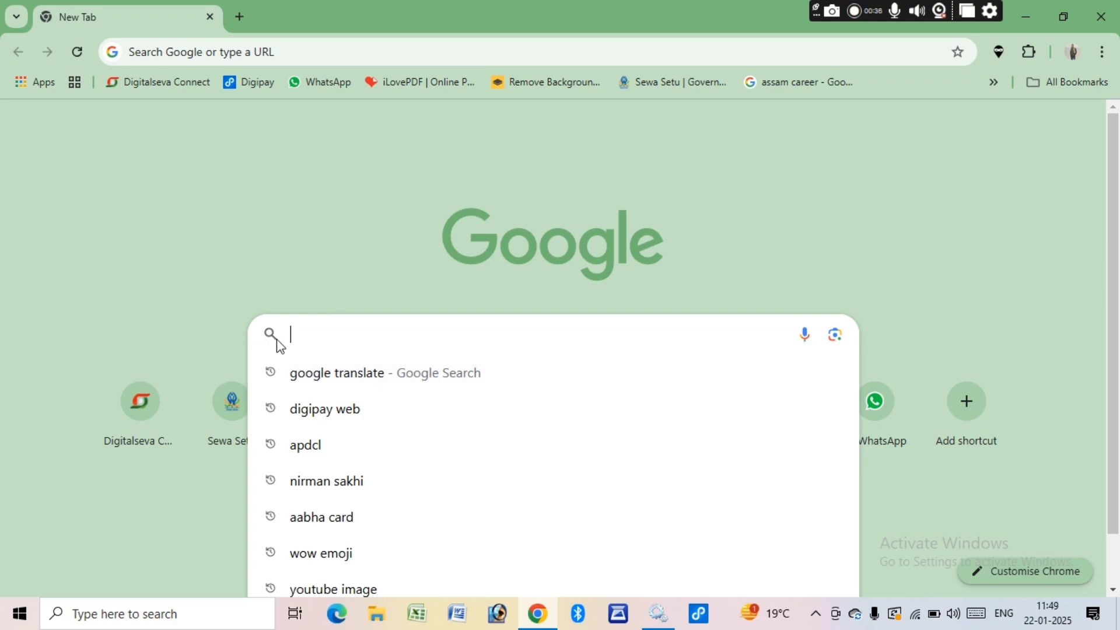
# Search Google for Nirman Sakhi.
pyautogui.click(302, 236)
pyautogui.click(333, 329)
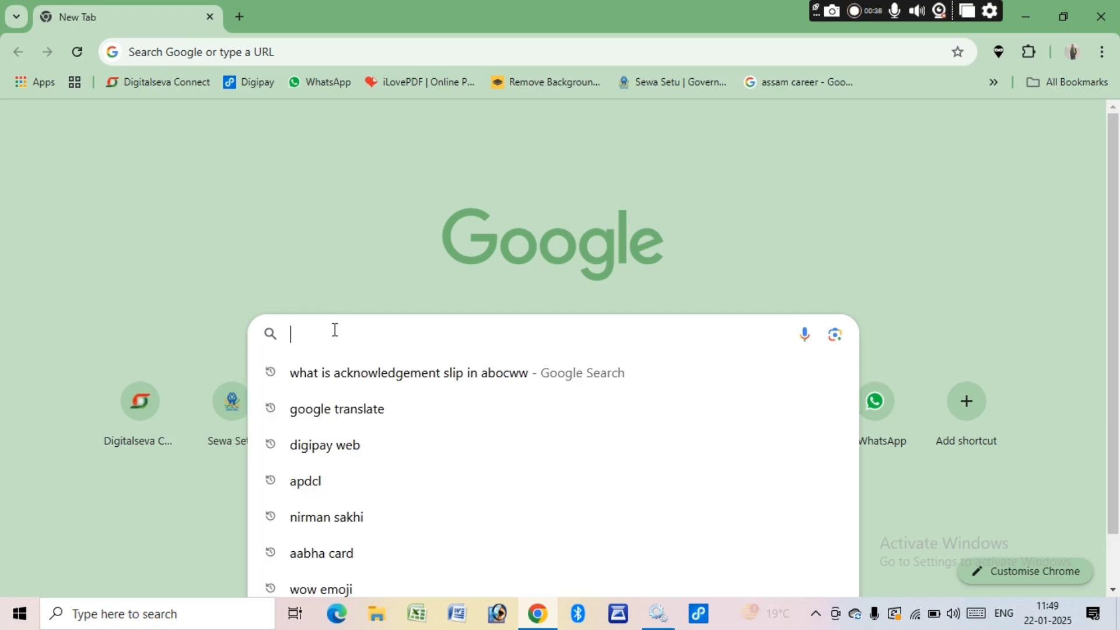
pyautogui.write('Nirman Sakhi')
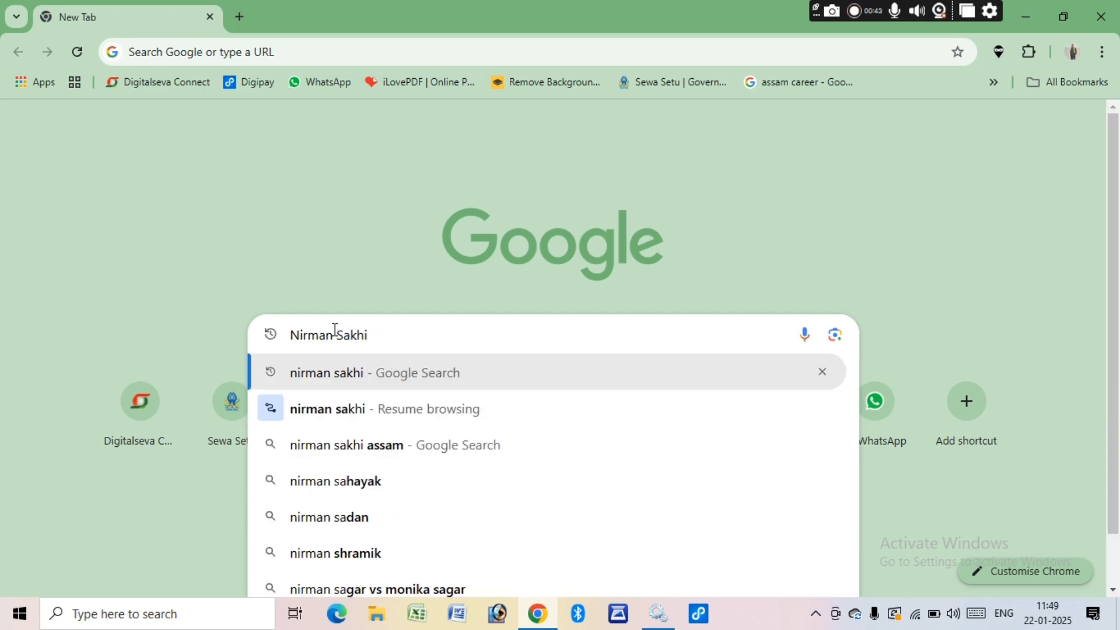
pyautogui.press('Return')
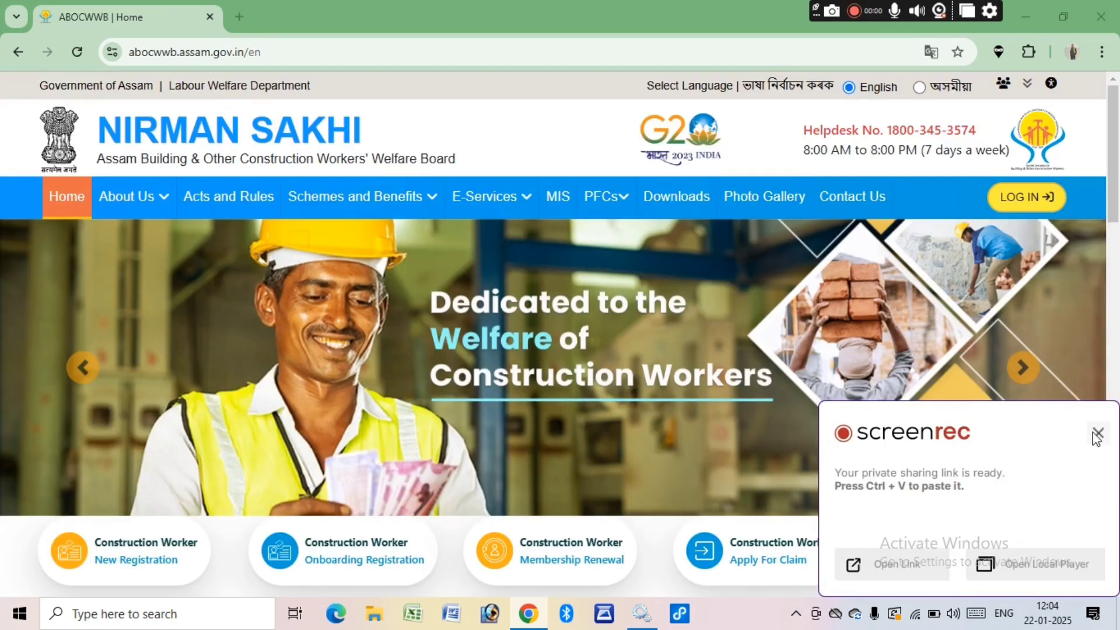
# Open the Nirman Sakhi (ABOCWWB) site and go to the Benefits provided by the Board page.
pyautogui.click(1096, 434)
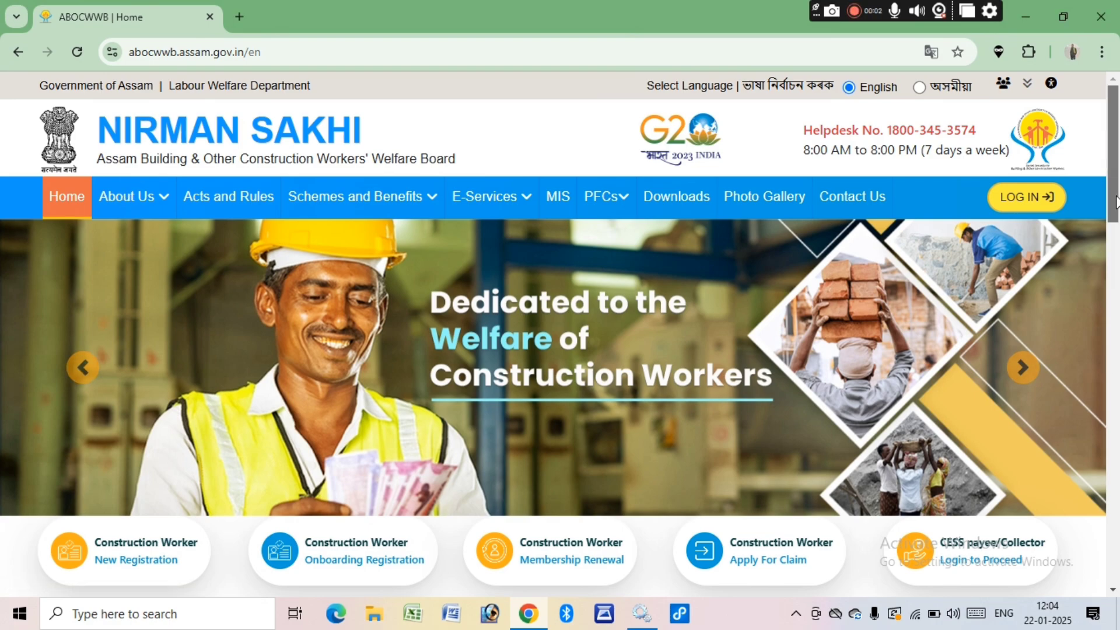
pyautogui.scroll(-1, 1115, 219)
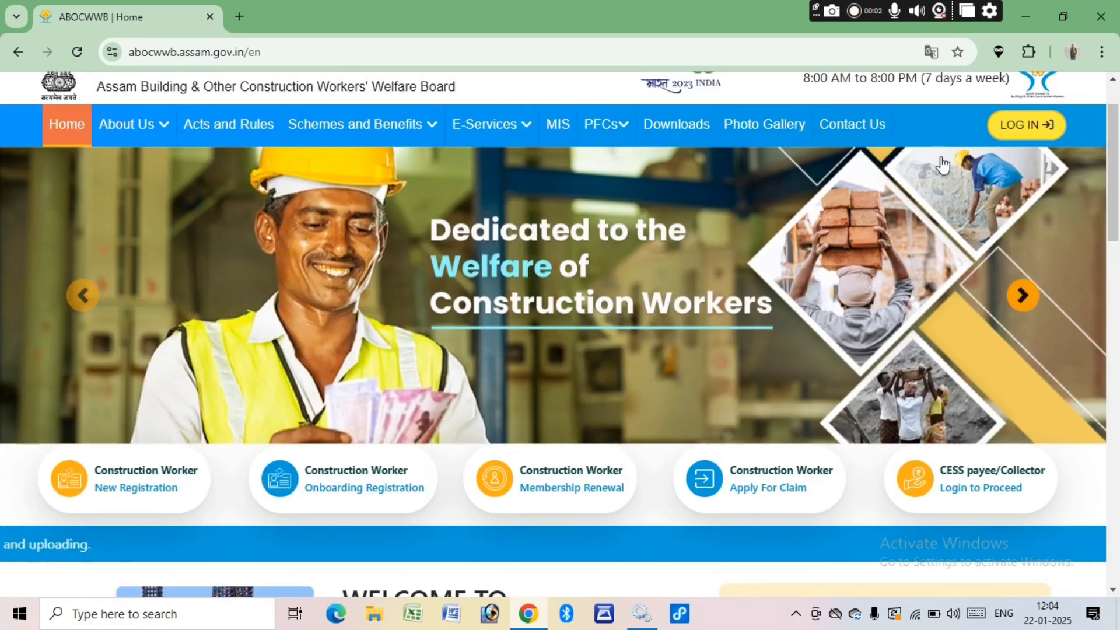
pyautogui.moveTo(326, 119)
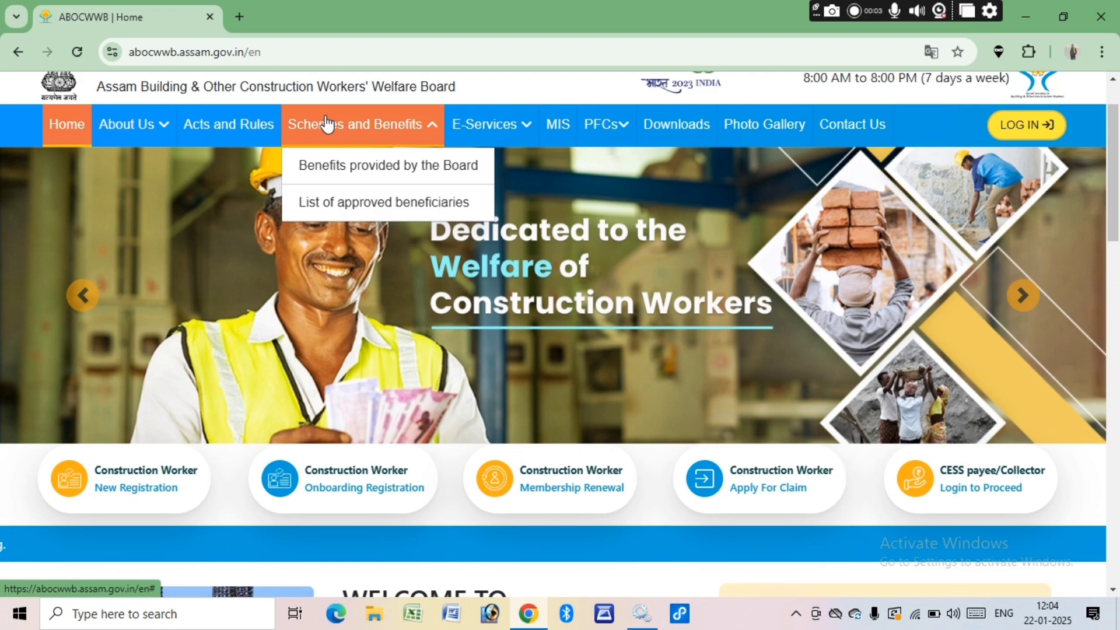
pyautogui.click(369, 168)
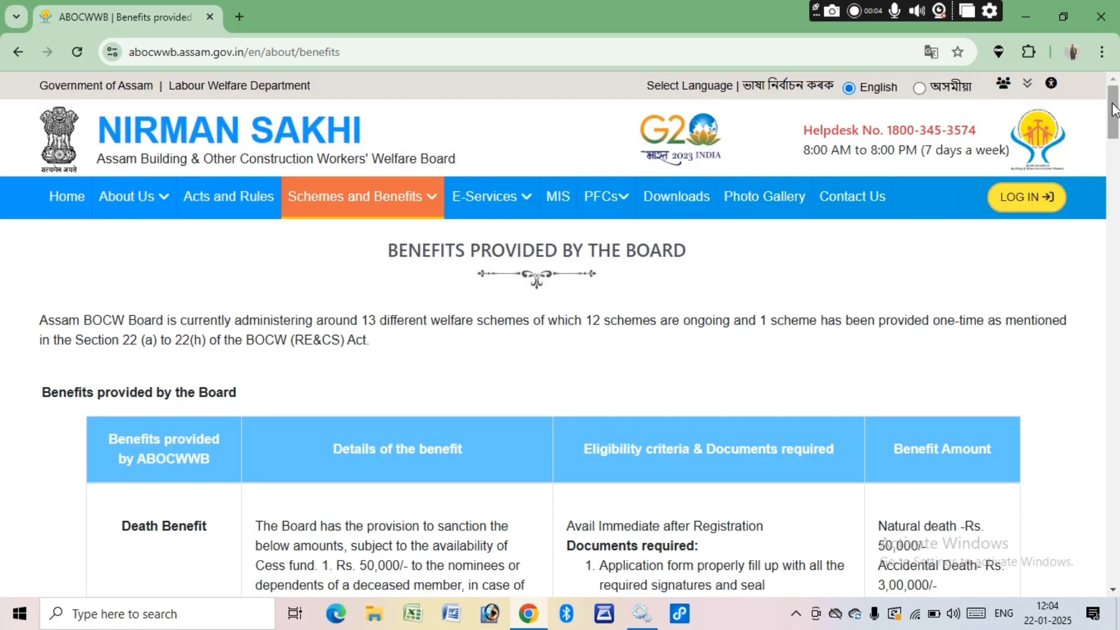
# Switch the site language to Assamese (অসমীয়া).
pyautogui.moveTo(1114, 110)
pyautogui.mouseDown()
pyautogui.moveTo(1116, 519)
pyautogui.moveTo(1115, 96)
pyautogui.mouseUp()
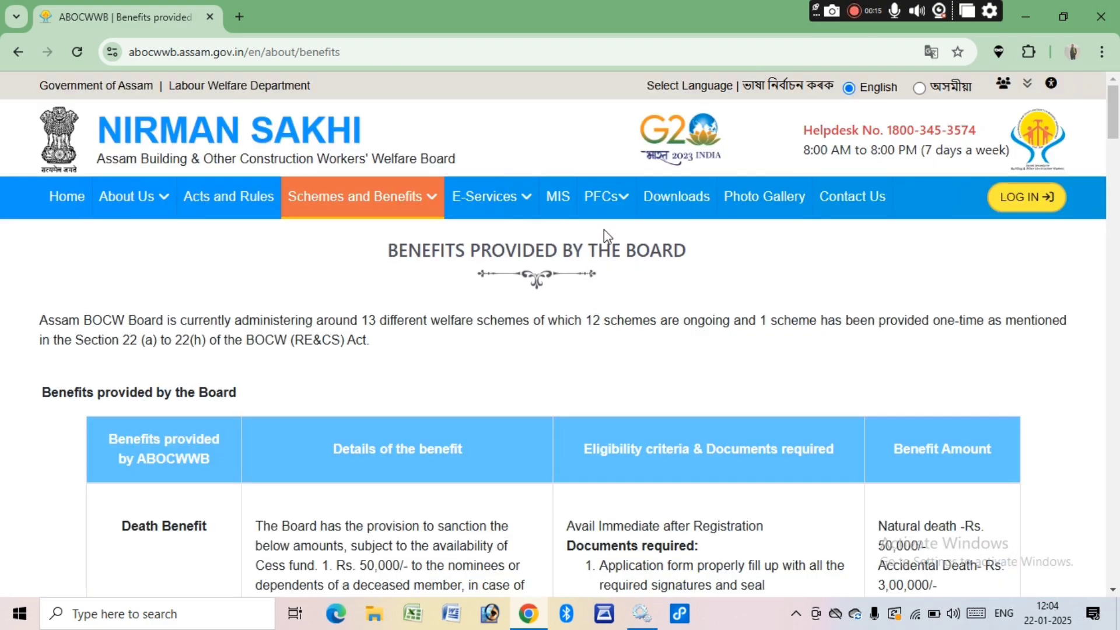
pyautogui.click(919, 88)
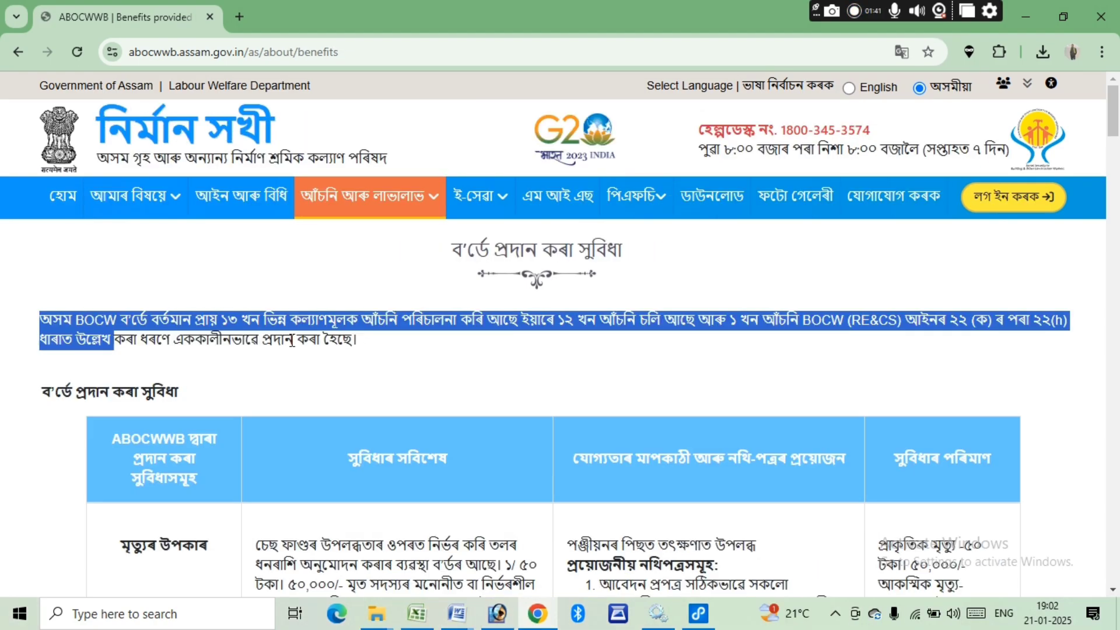
pyautogui.click(343, 345)
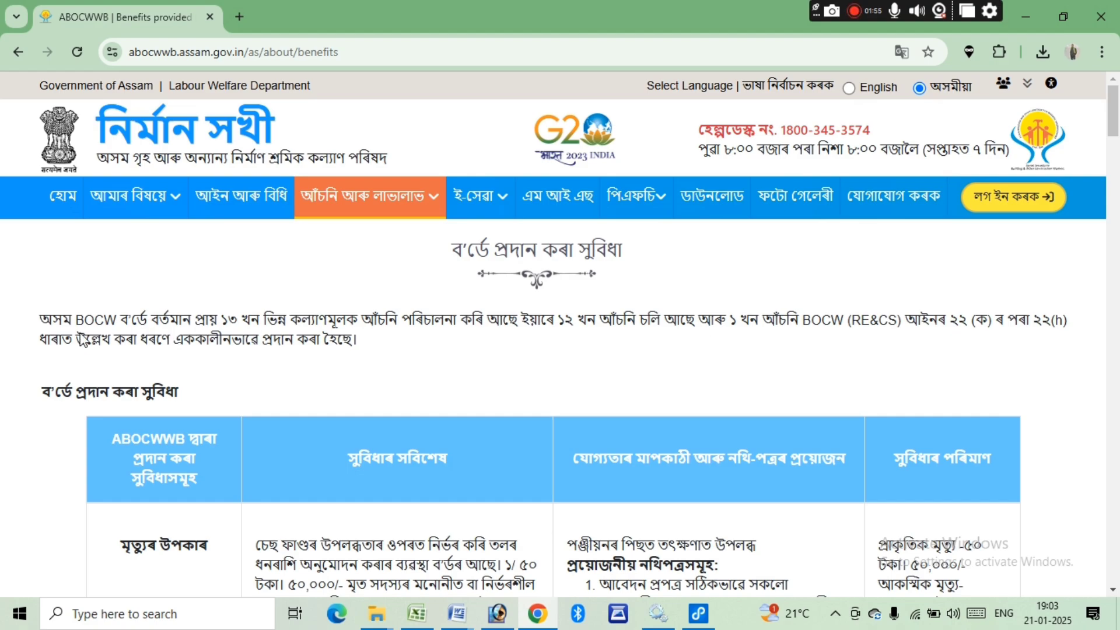
# Scroll through the benefits table and read the general pension and family pension entries.
pyautogui.scroll(-10, 881, 140)
pyautogui.moveTo(880, 140); pyautogui.dragTo(918, 204)
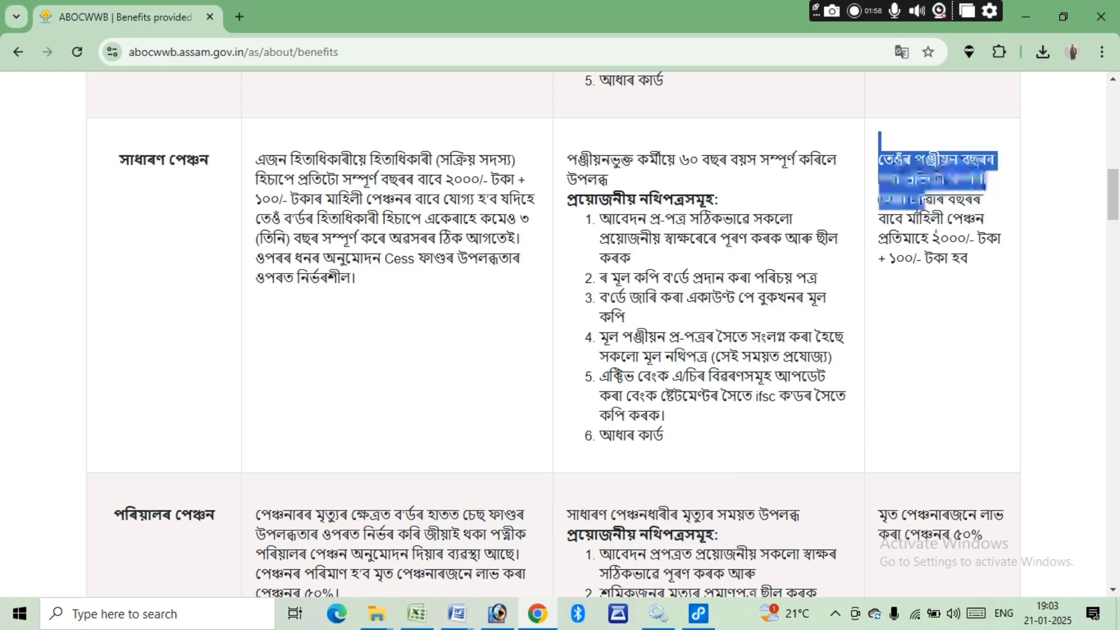
pyautogui.moveTo(921, 203); pyautogui.dragTo(188, 267)
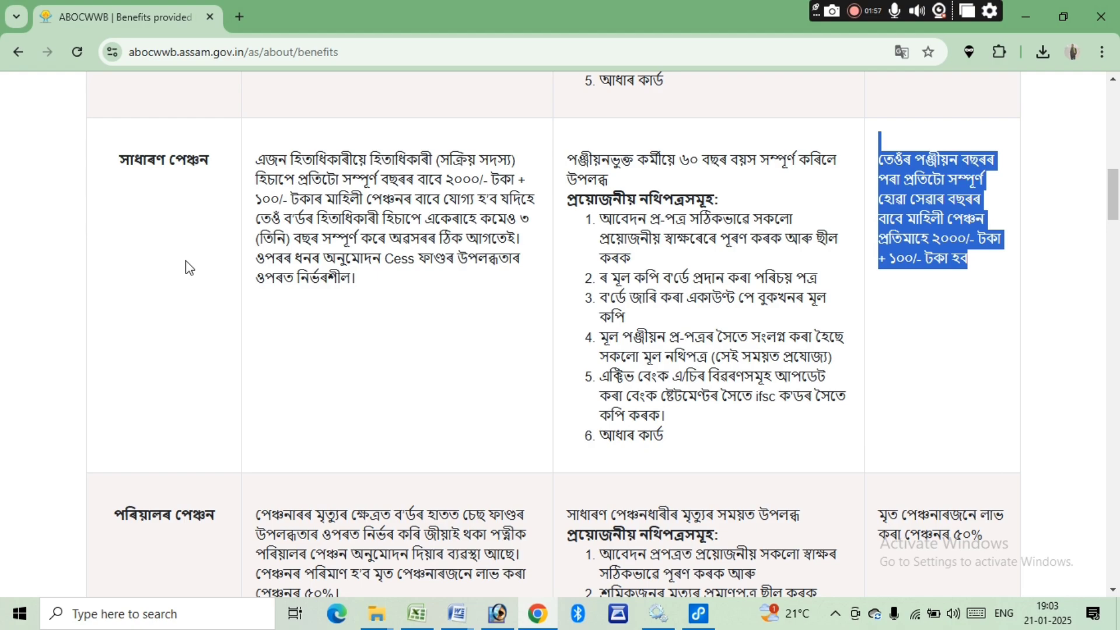
pyautogui.moveTo(153, 515); pyautogui.dragTo(340, 513)
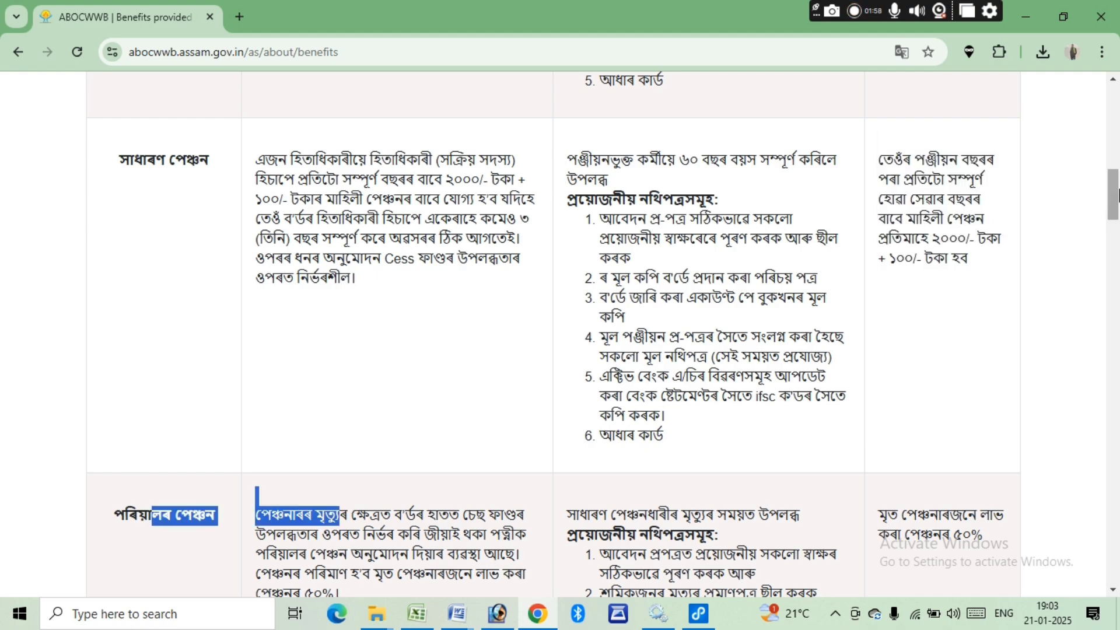
pyautogui.scroll(-5, 238, 318)
pyautogui.scroll(-5, 144, 323)
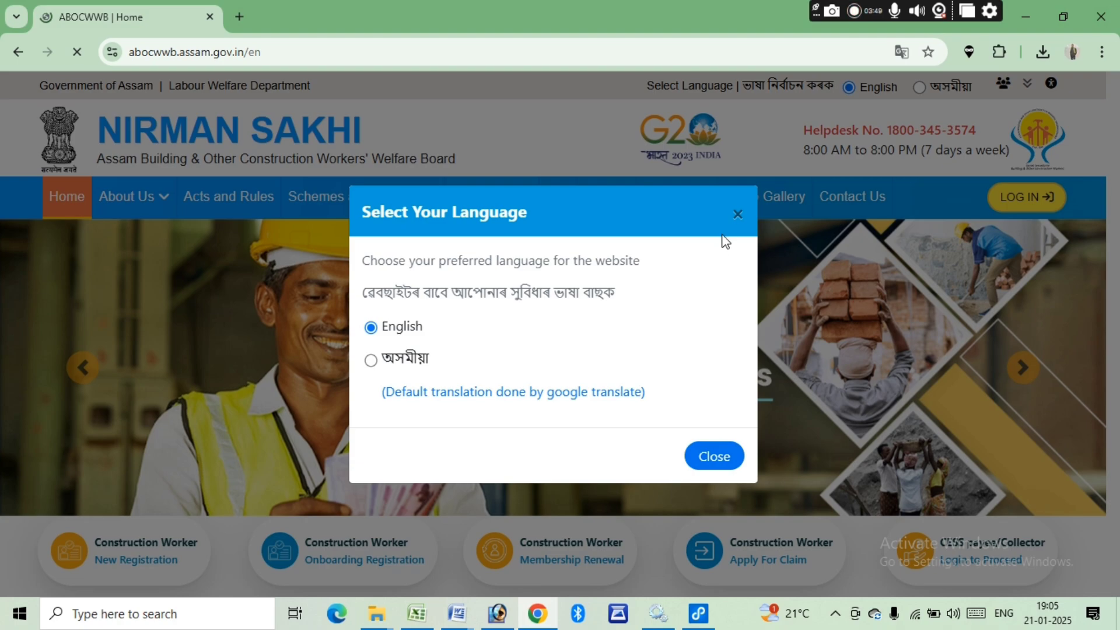
# Close the language selection dialog and scroll the home page to the construction worker service options.
pyautogui.click(736, 215)
pyautogui.scroll(-1, 904, 309)
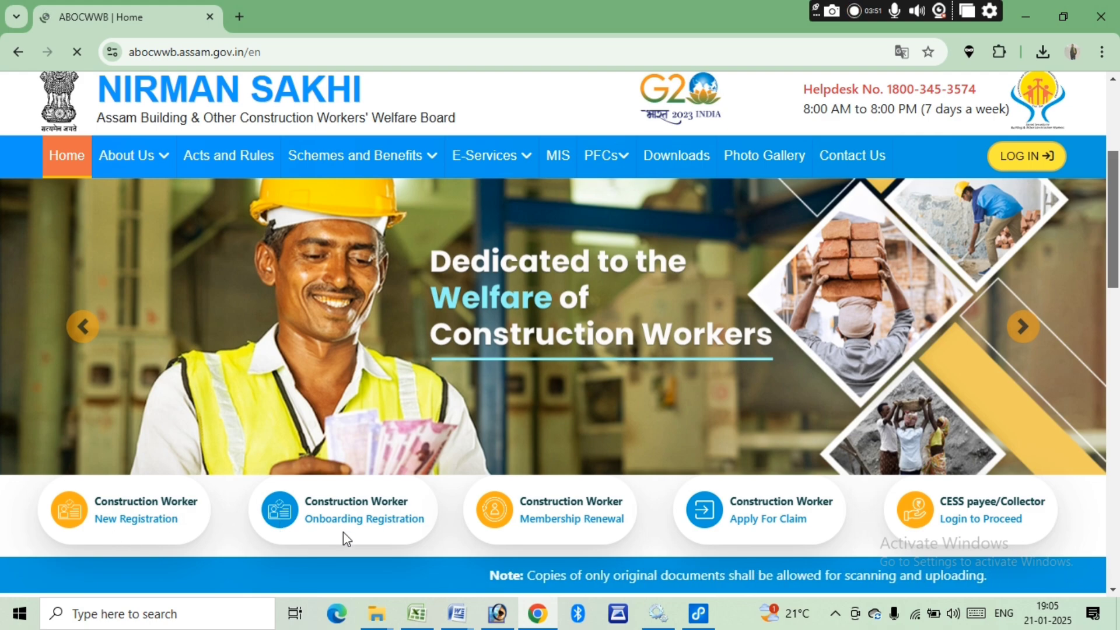
pyautogui.scroll(-1, 607, 523)
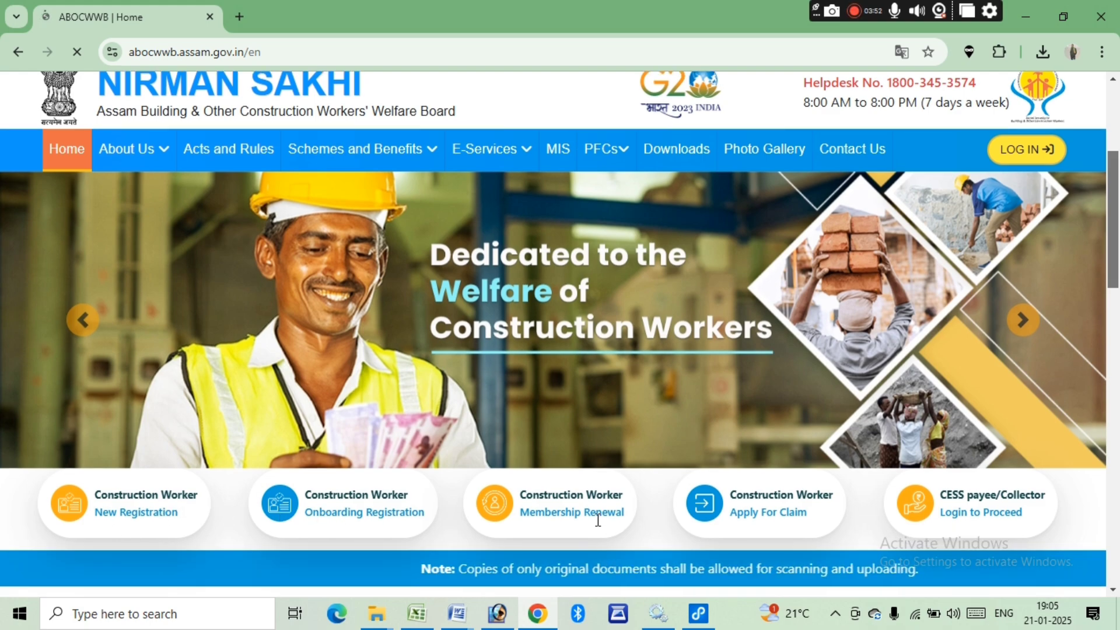
pyautogui.scroll(-1, 988, 503)
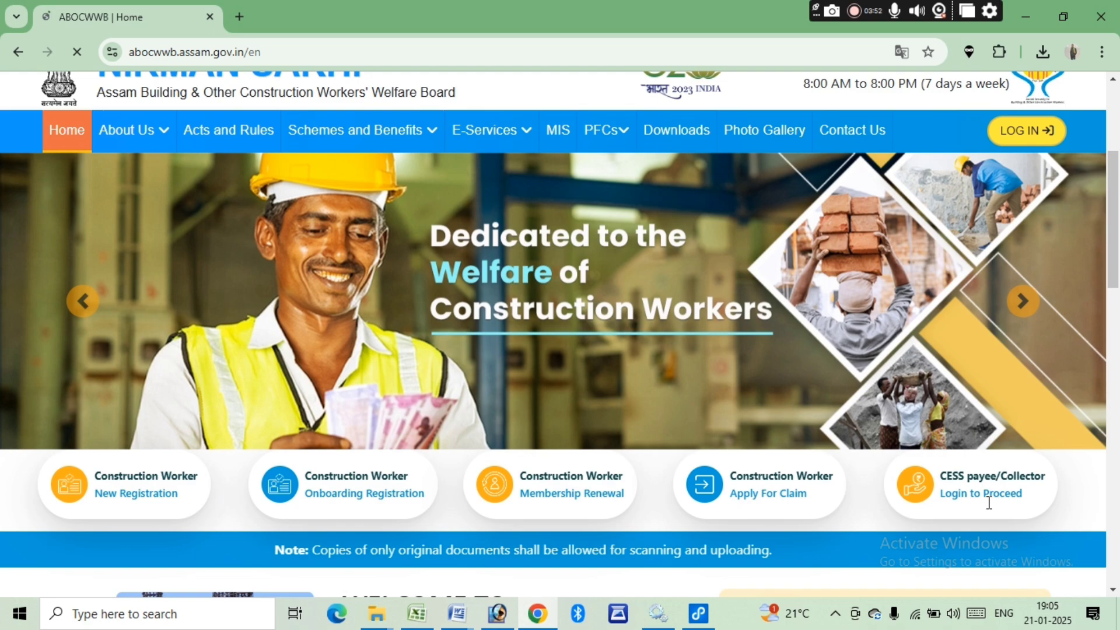
pyautogui.scroll(-3, 125, 493)
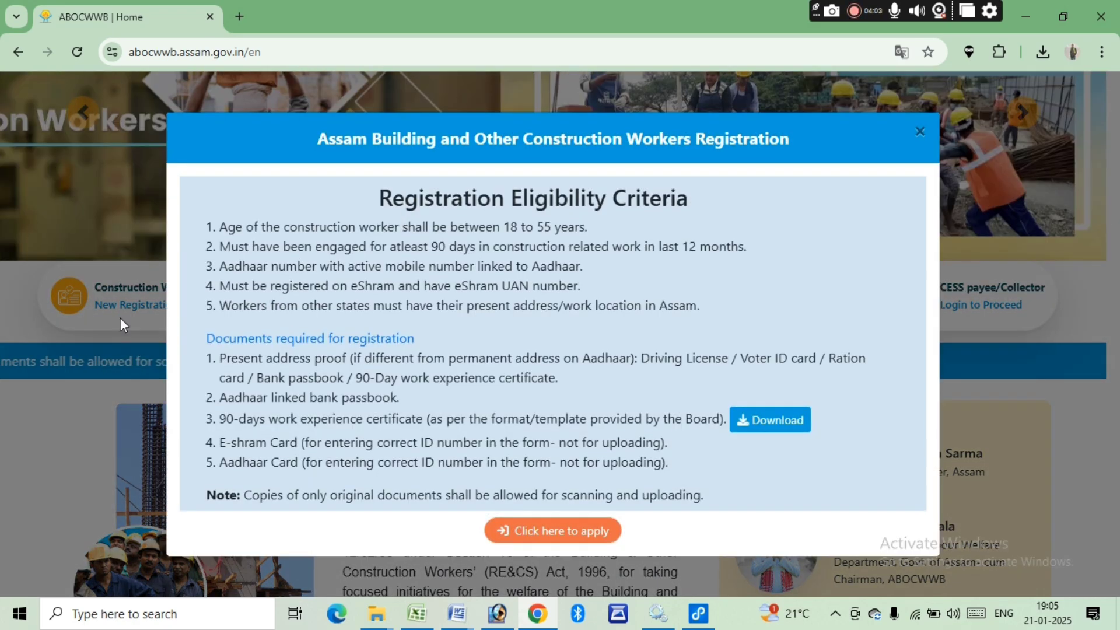
# Read through the registration eligibility criteria and the documents required for registration.
pyautogui.tripleClick(620, 226)
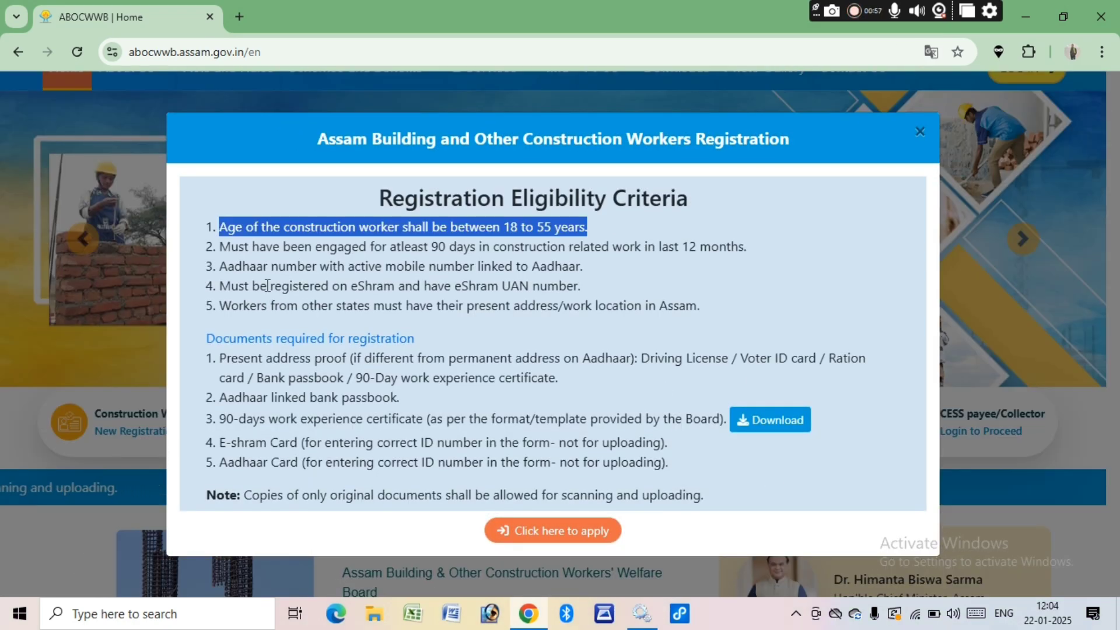
pyautogui.moveTo(218, 254); pyautogui.dragTo(741, 245)
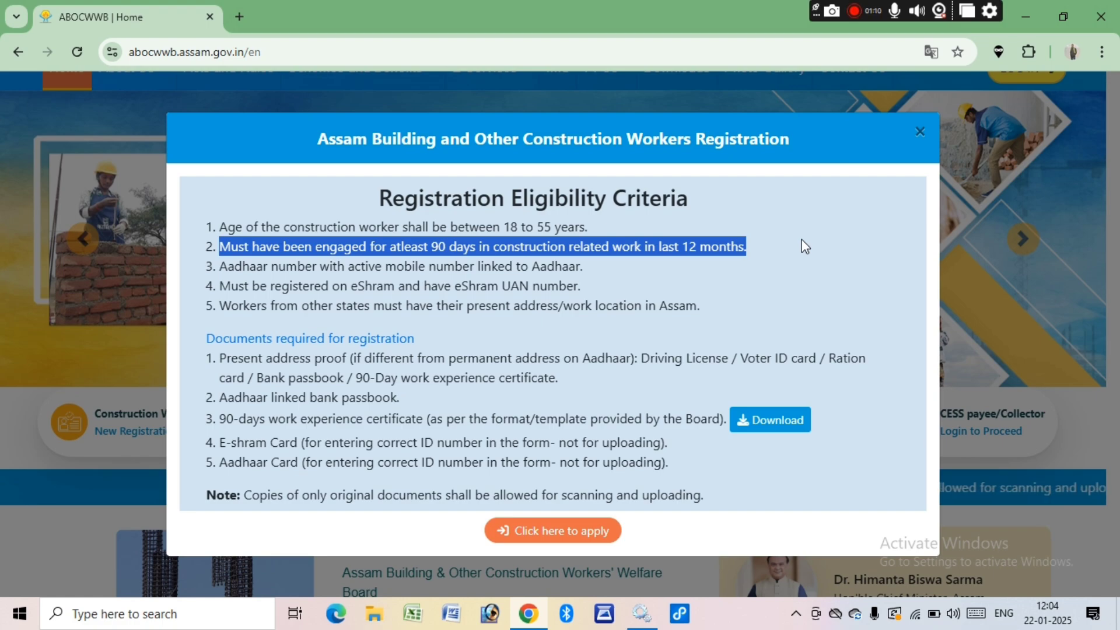
pyautogui.moveTo(252, 269); pyautogui.dragTo(646, 295)
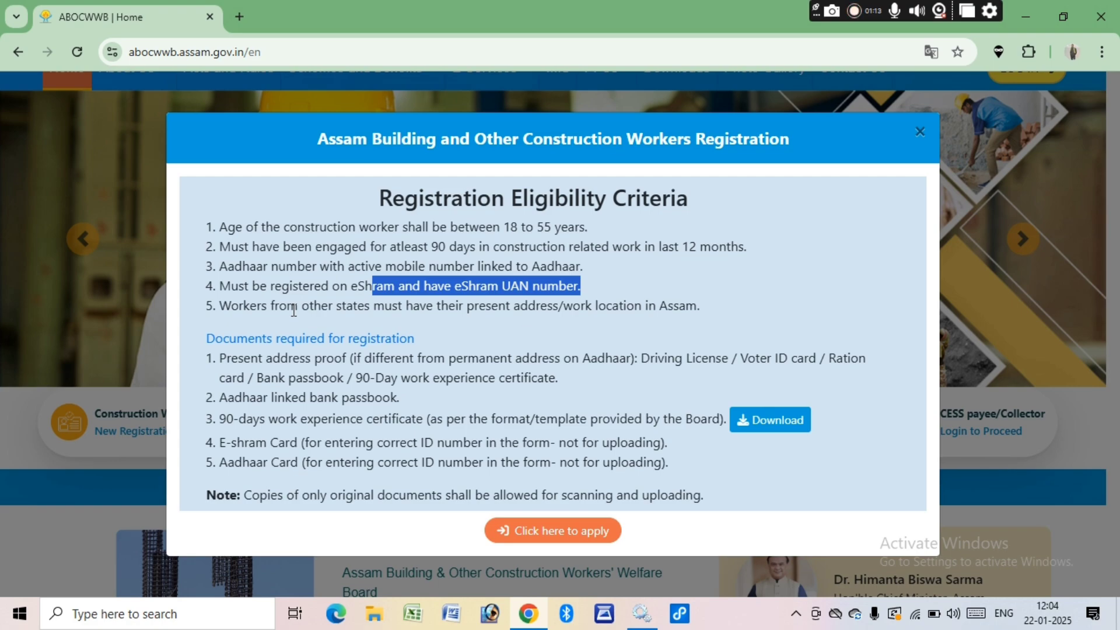
pyautogui.moveTo(293, 310); pyautogui.dragTo(589, 320)
pyautogui.click(614, 304)
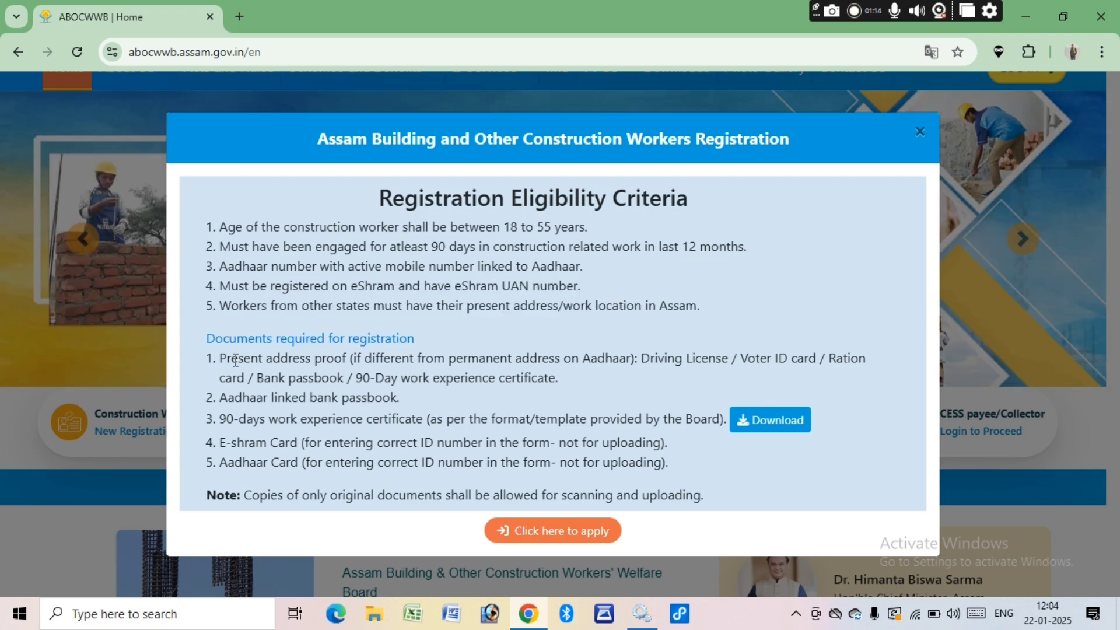
pyautogui.moveTo(228, 359); pyautogui.dragTo(617, 354)
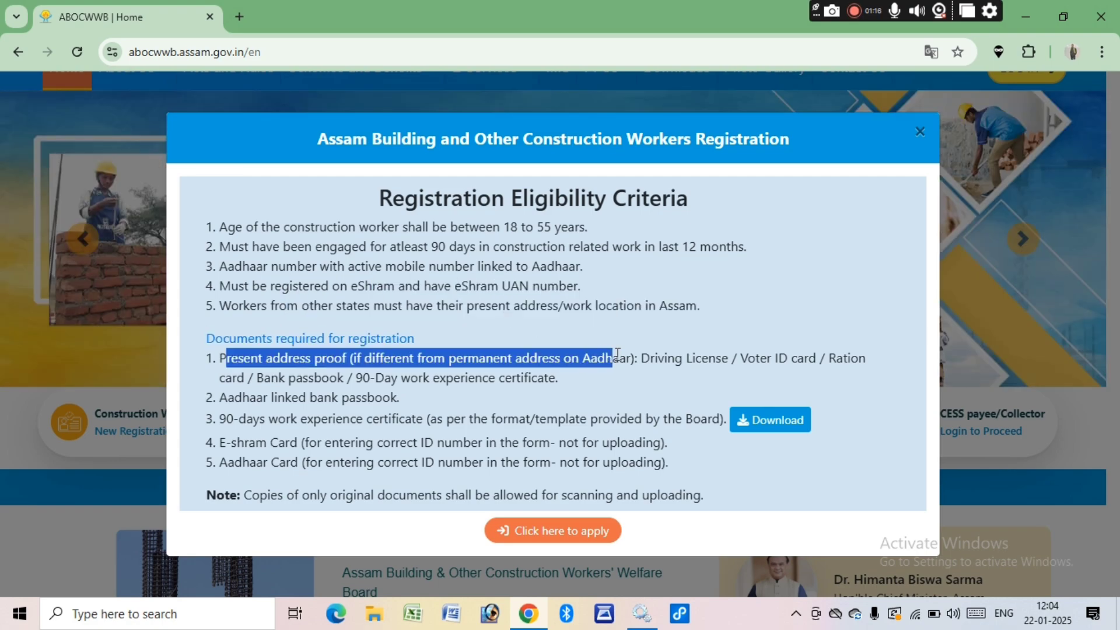
pyautogui.click(726, 373)
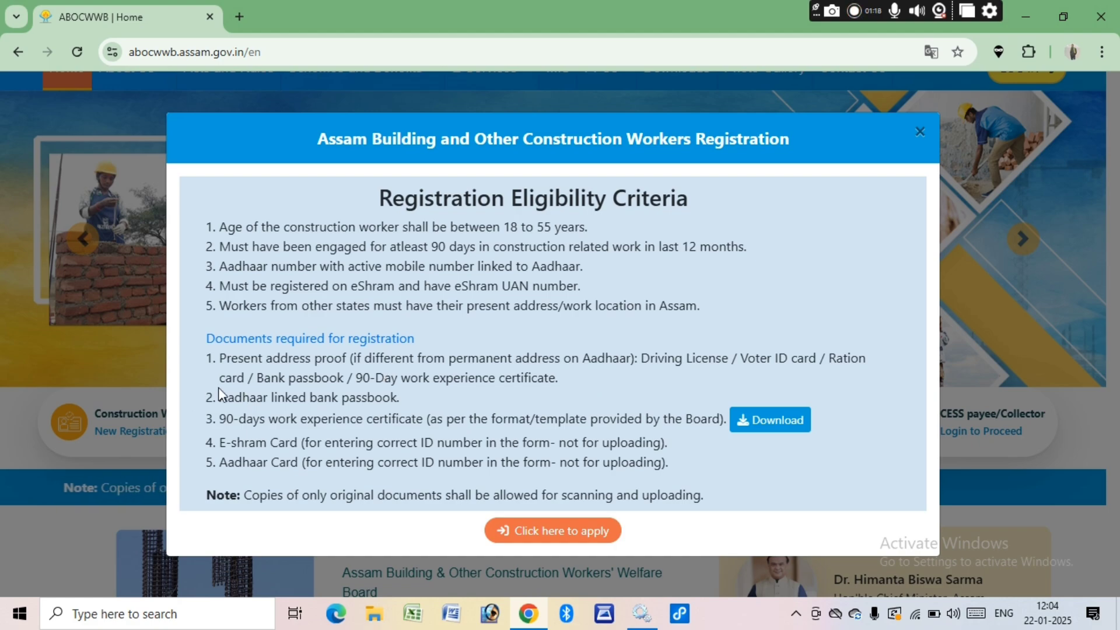
pyautogui.moveTo(559, 378); pyautogui.dragTo(392, 378)
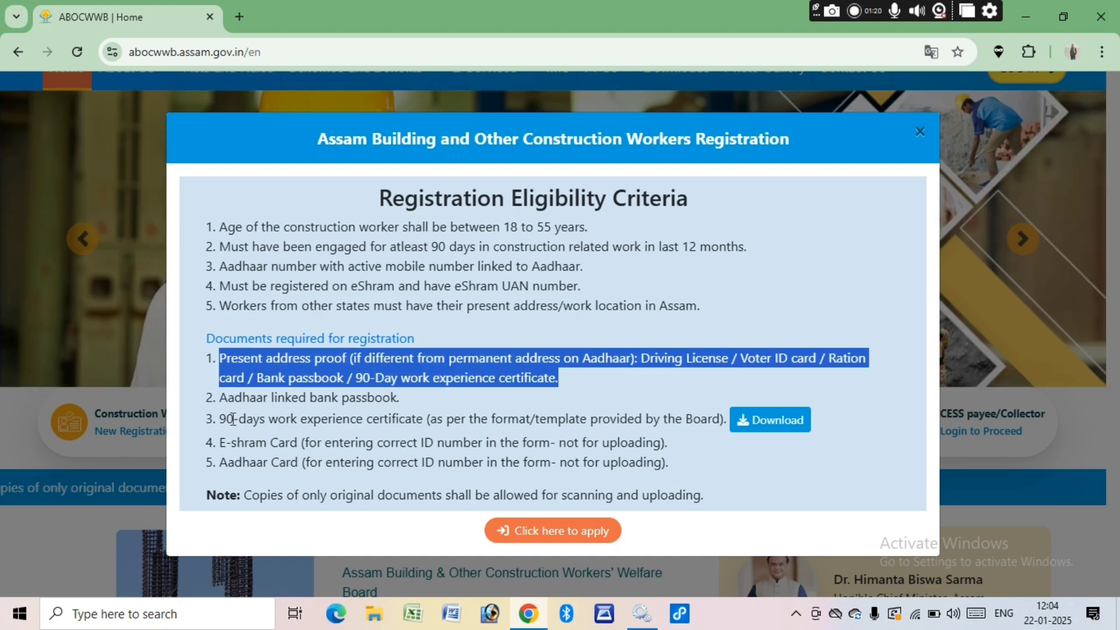
pyautogui.moveTo(233, 418); pyautogui.dragTo(318, 464)
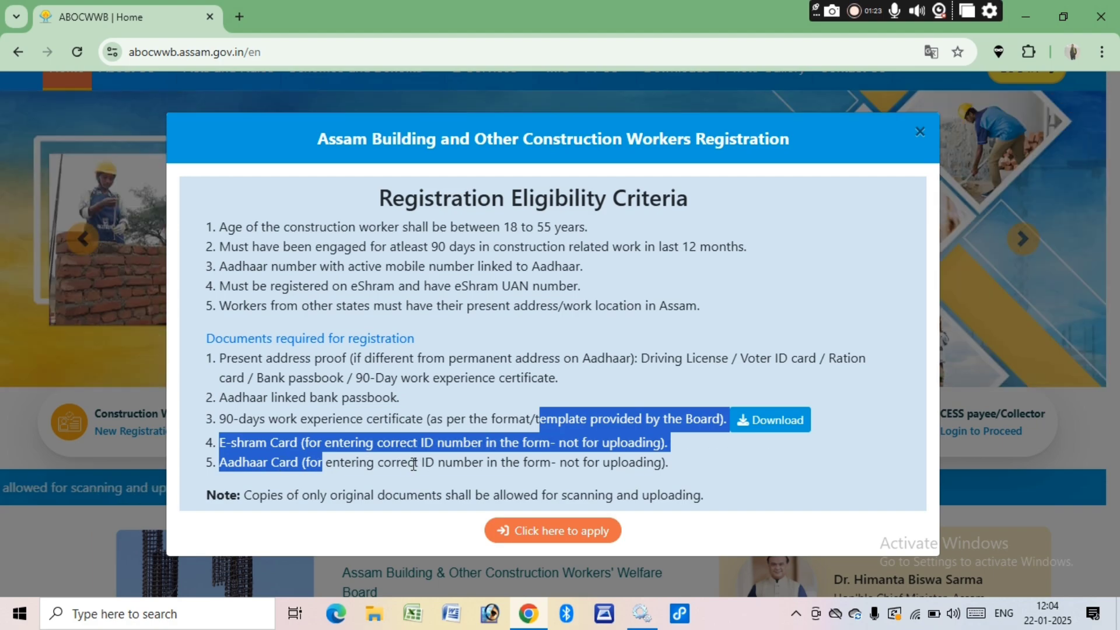
pyautogui.click(382, 523)
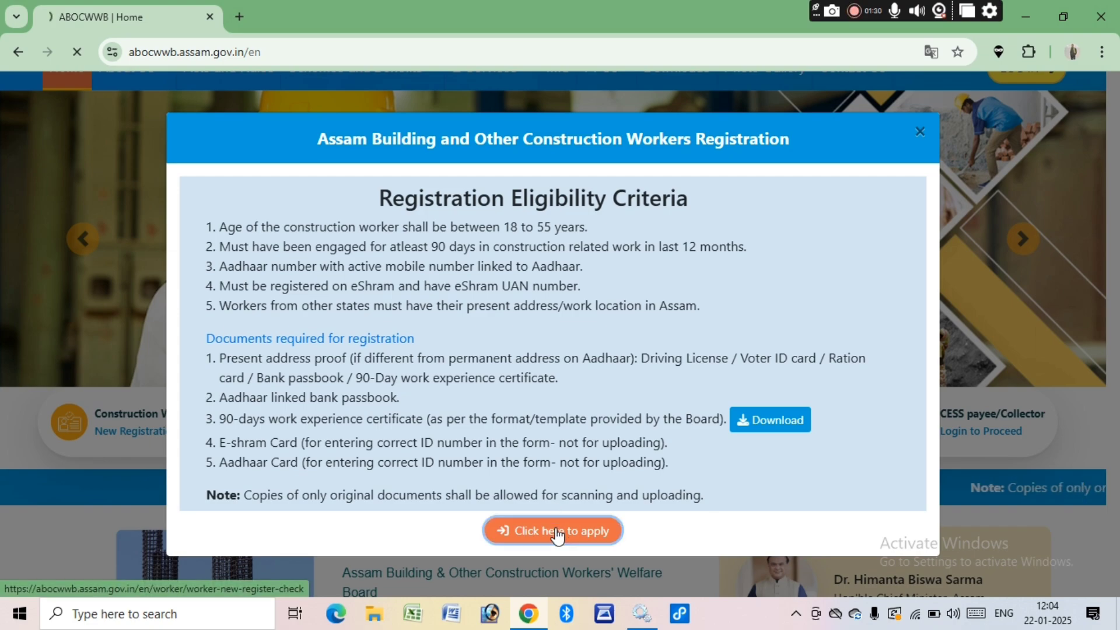
# Proceed to apply and choose New Registration as the application type.
pyautogui.click(557, 532)
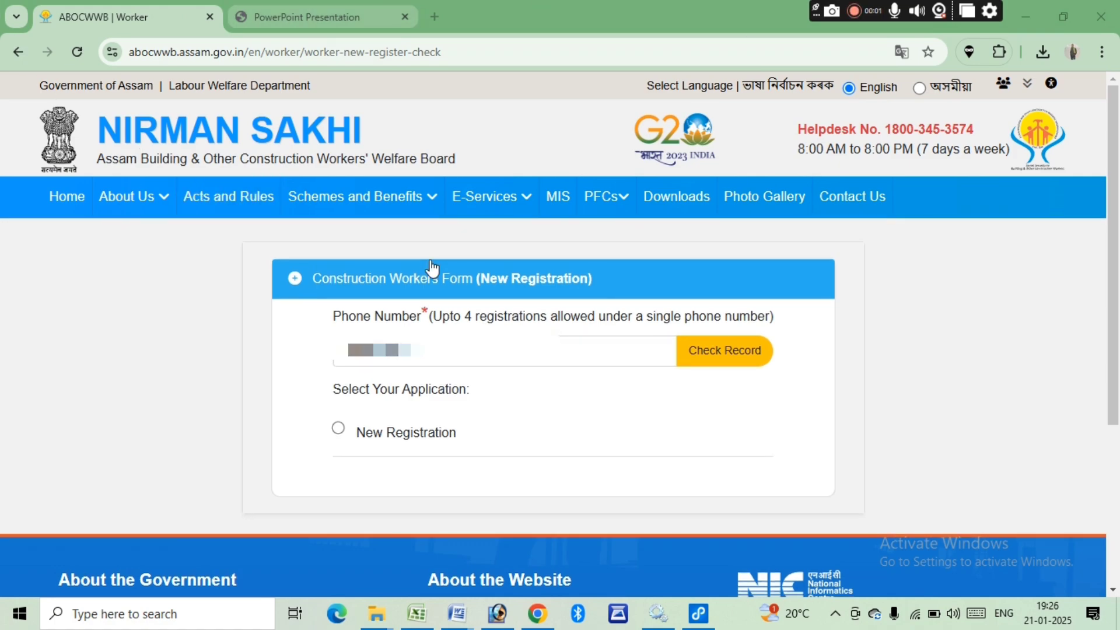
pyautogui.click(339, 431)
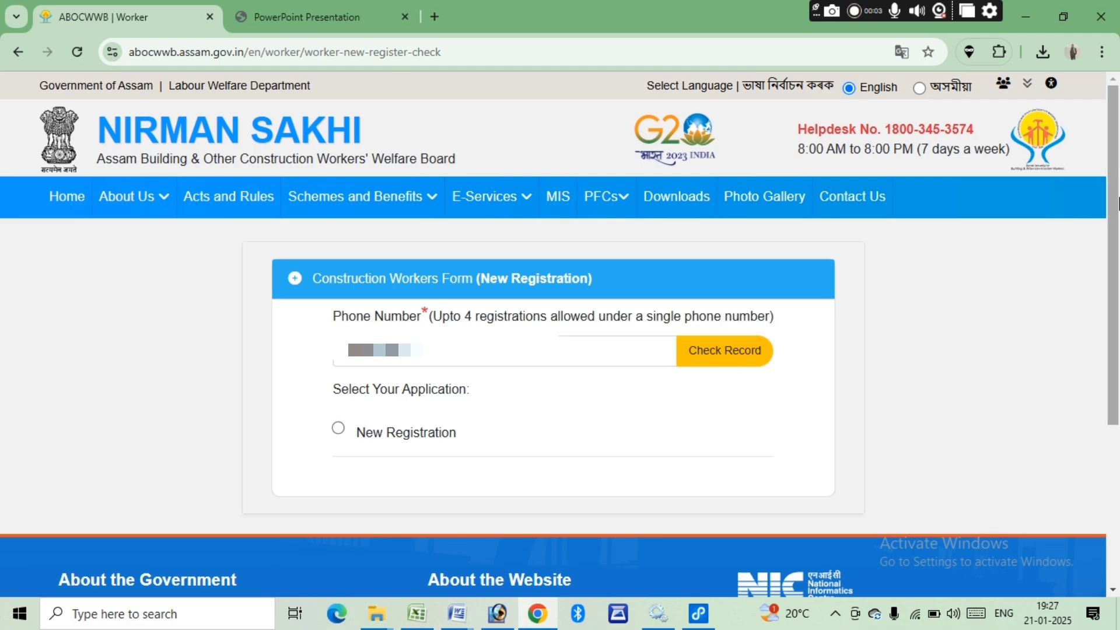
pyautogui.scroll(-3, 1119, 204)
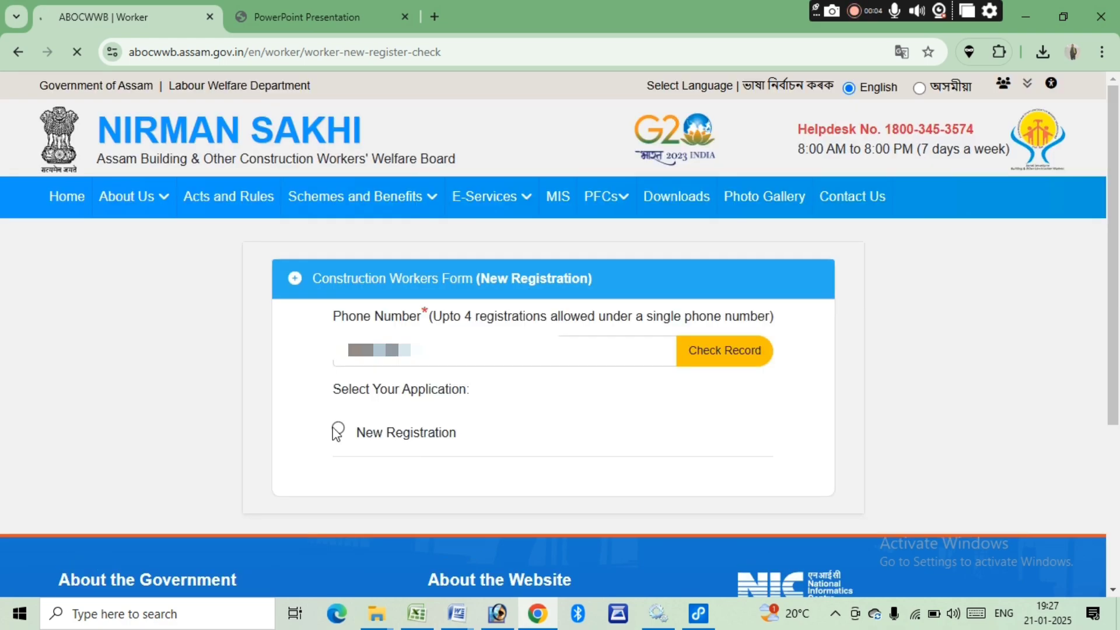
pyautogui.click(339, 428)
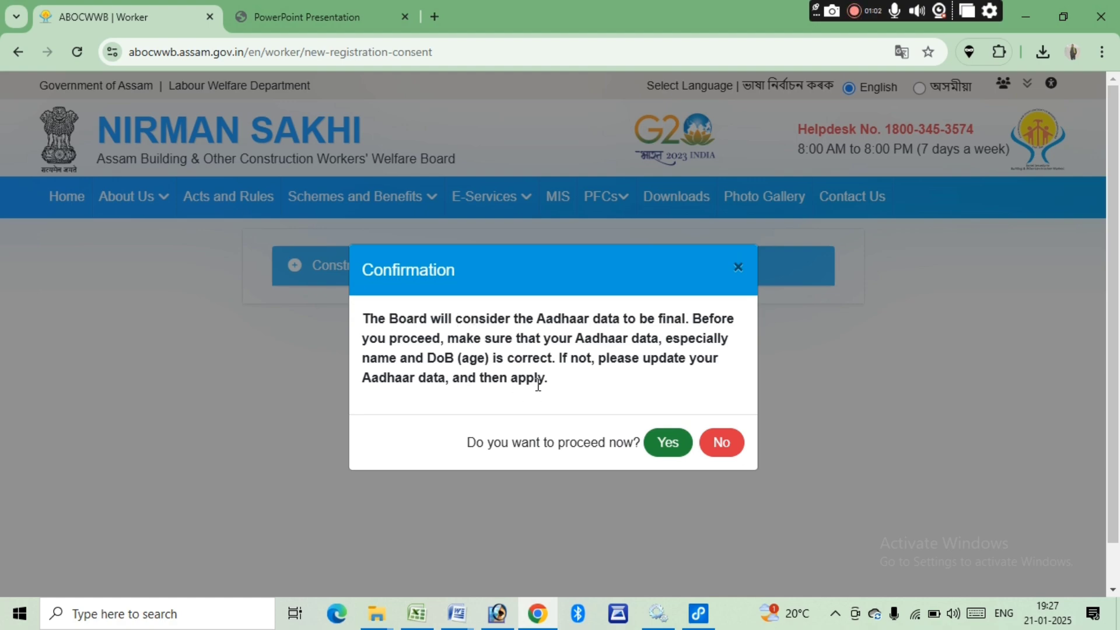
# Agree to proceed with the Aadhaar data confirmation and answer No to being an existing ABOCWWB member.
pyautogui.moveTo(548, 379); pyautogui.dragTo(361, 318)
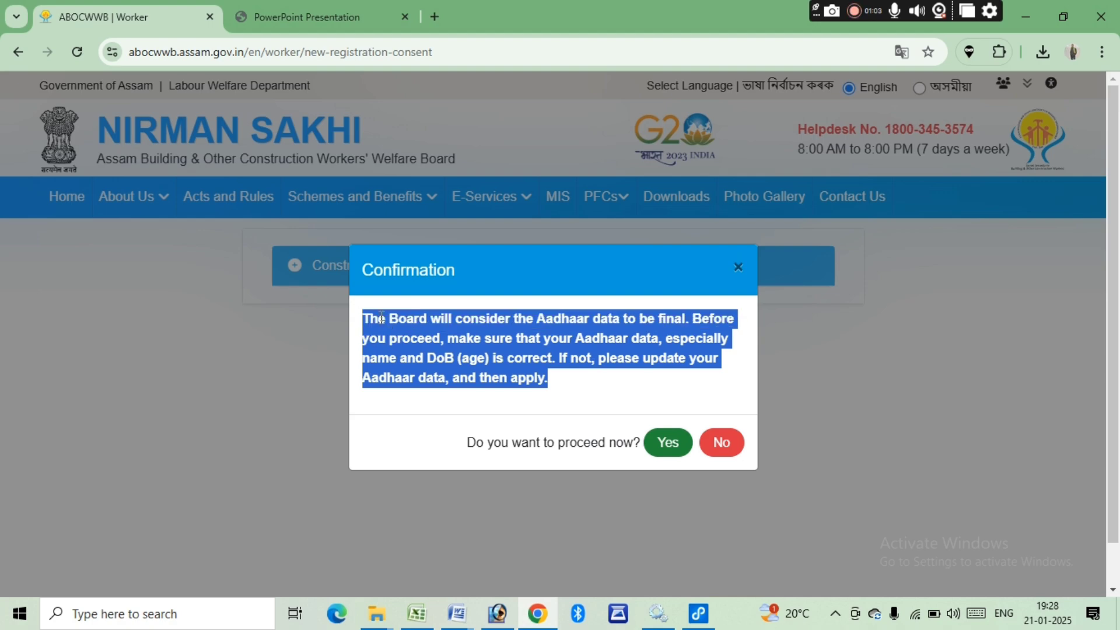
pyautogui.click(678, 455)
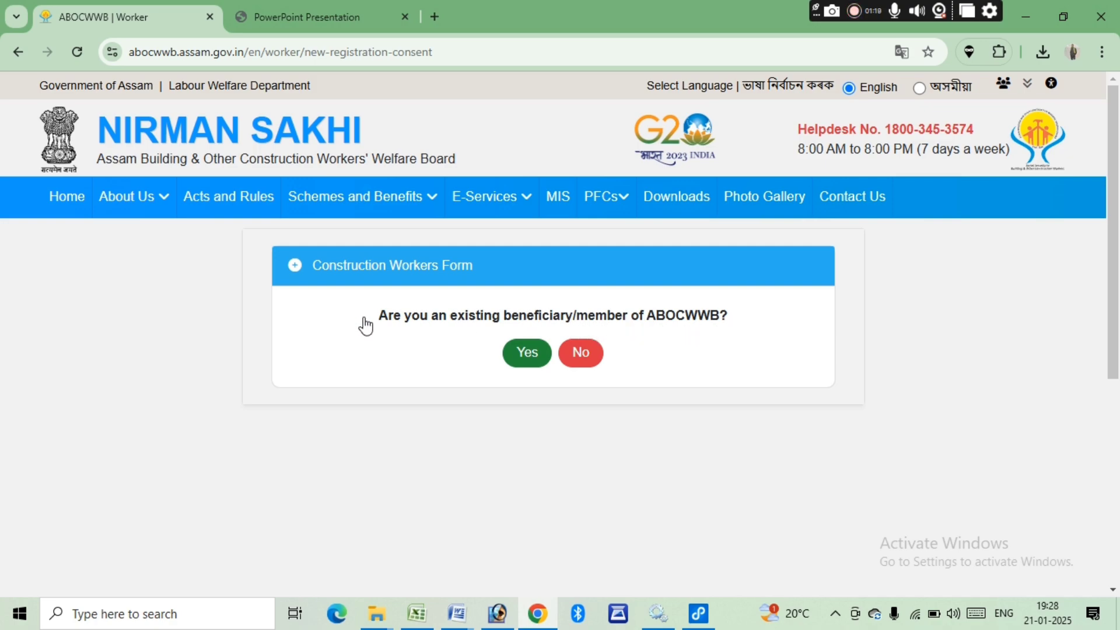
pyautogui.moveTo(373, 325); pyautogui.dragTo(722, 321)
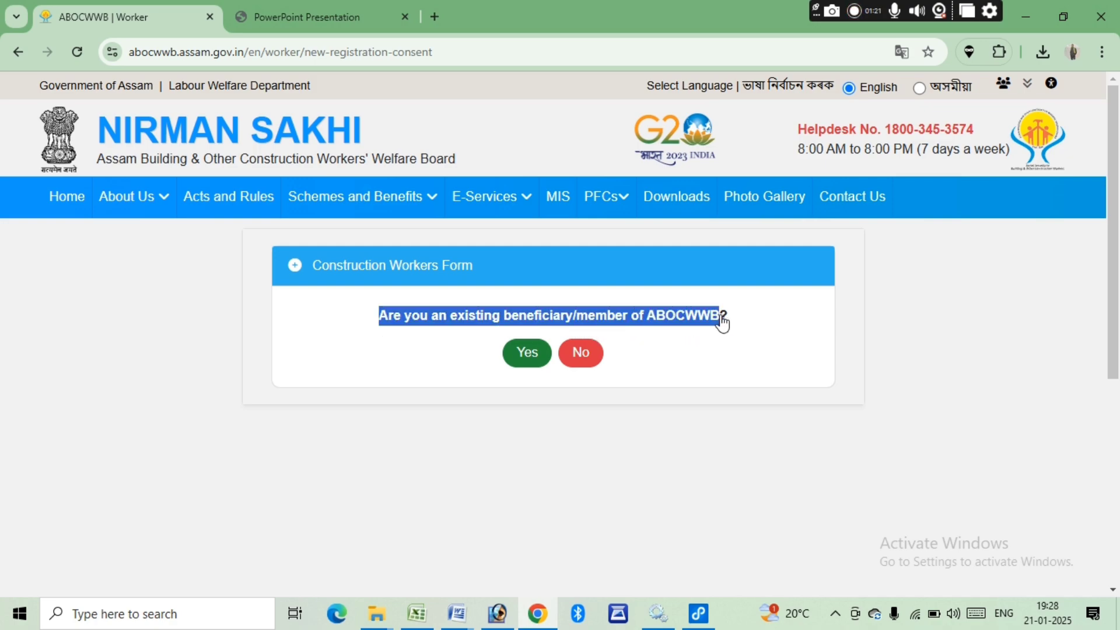
pyautogui.click(642, 368)
pyautogui.click(581, 362)
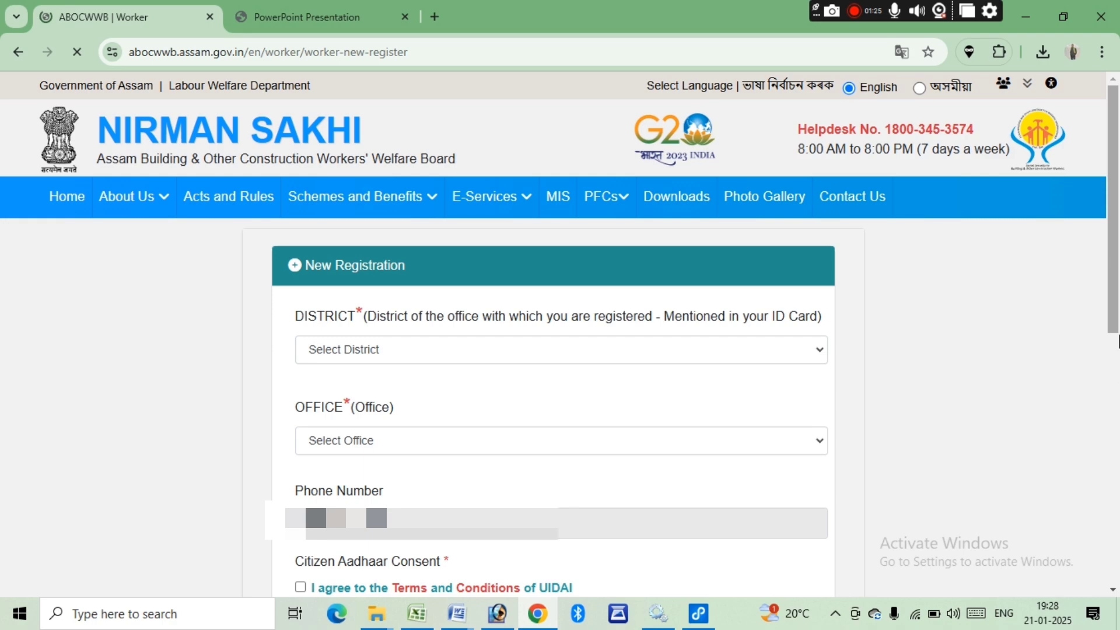
# Select Darrang as the district and choose the registering office in the New Registration form.
pyautogui.moveTo(1113, 314); pyautogui.dragTo(1114, 207)
pyautogui.click(352, 353)
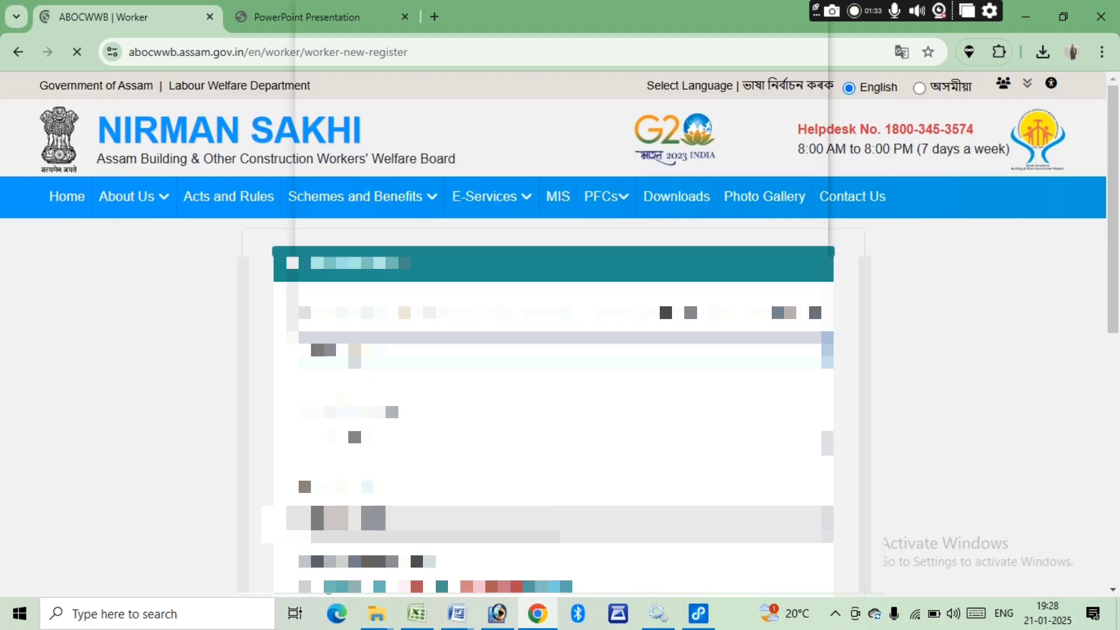
pyautogui.click(353, 353)
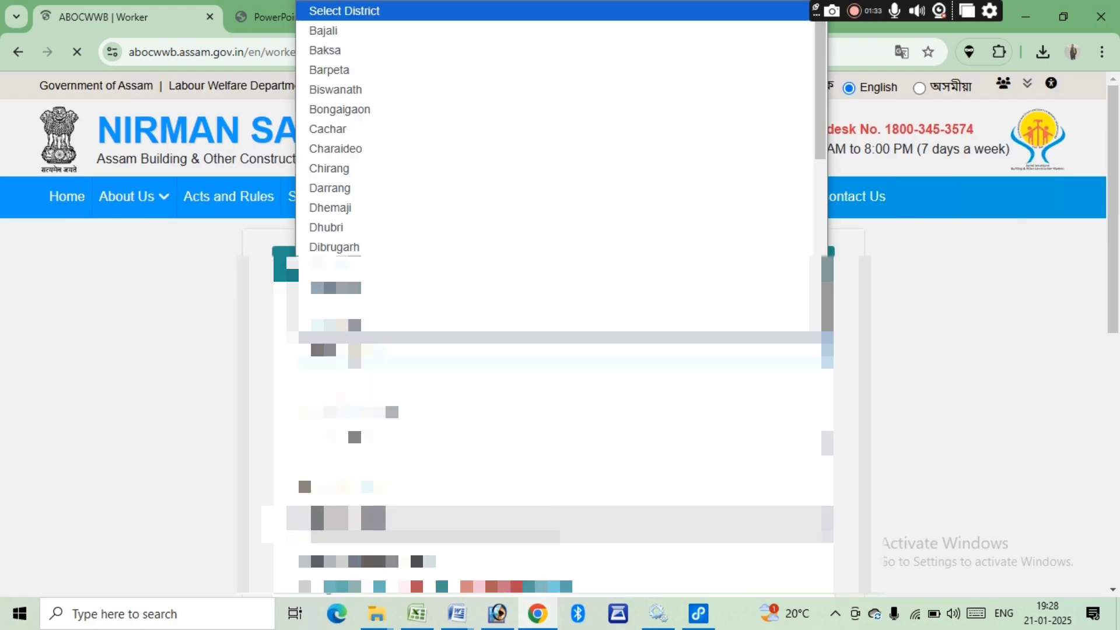
pyautogui.click(345, 187)
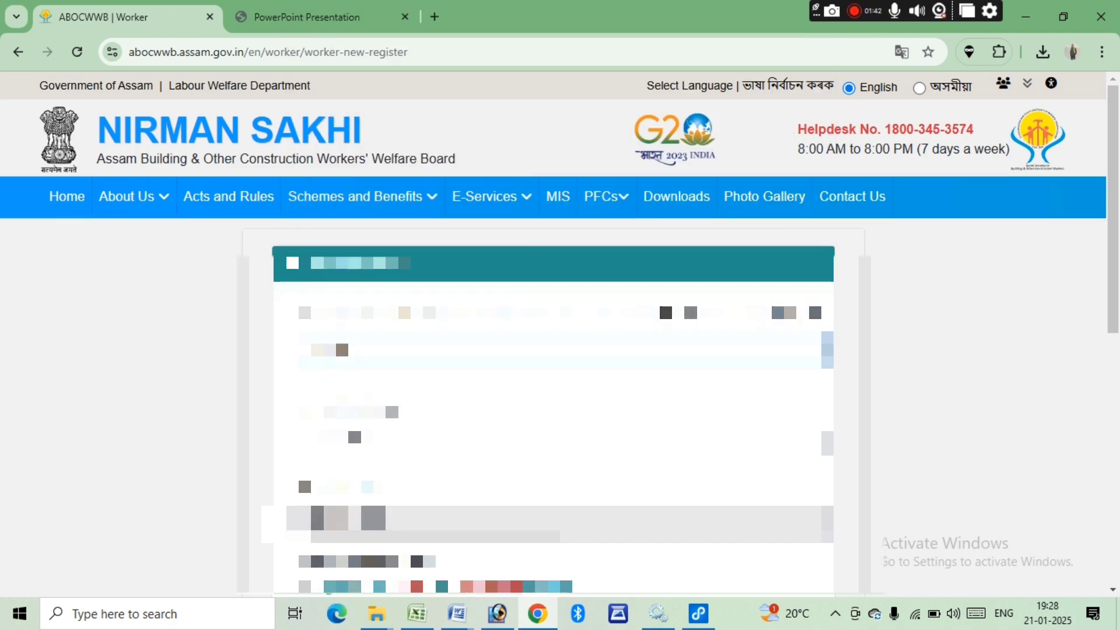
pyautogui.click(343, 446)
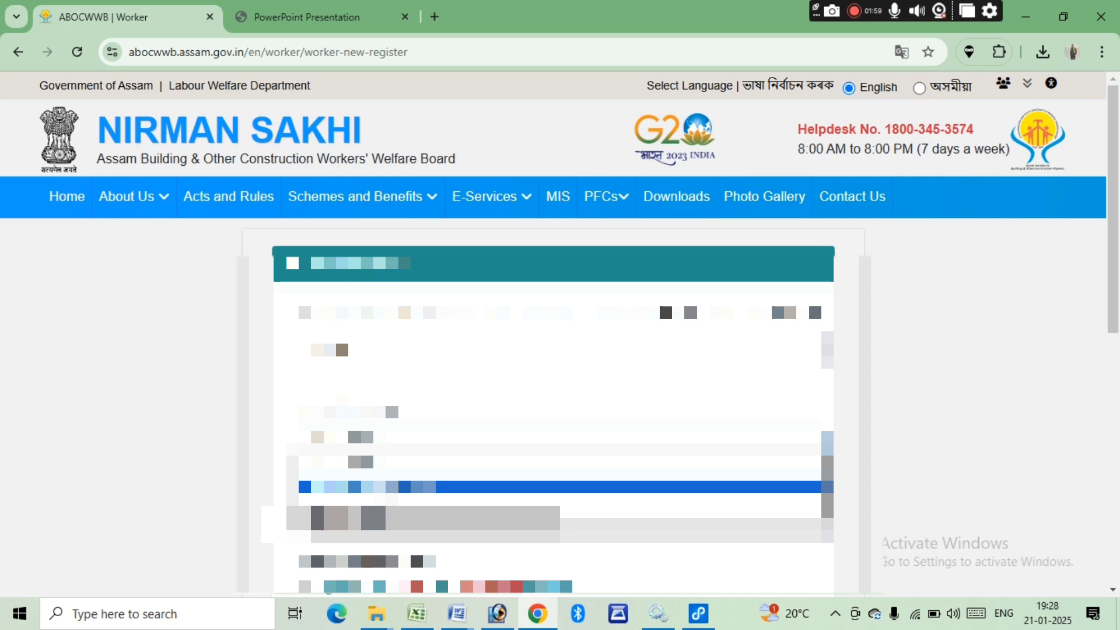
pyautogui.click(393, 505)
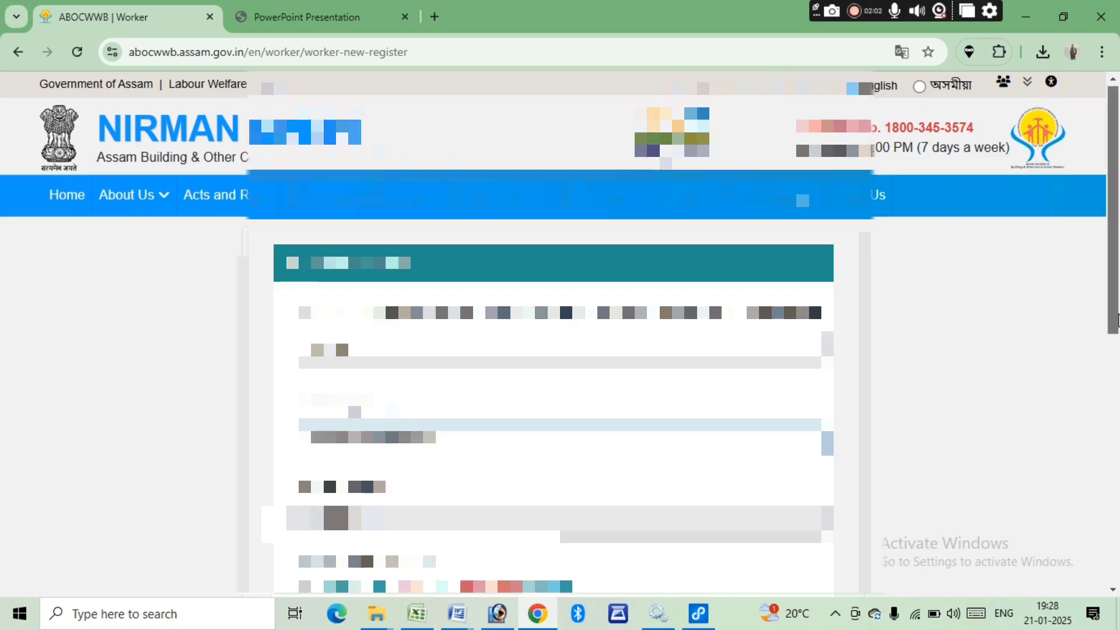
# Tick the citizen Aadhaar consent, read through the Aadhaar Terms & Conditions, and agree to them.
pyautogui.scroll(-2, 1117, 379)
pyautogui.moveTo(1118, 379); pyautogui.dragTo(1118, 420)
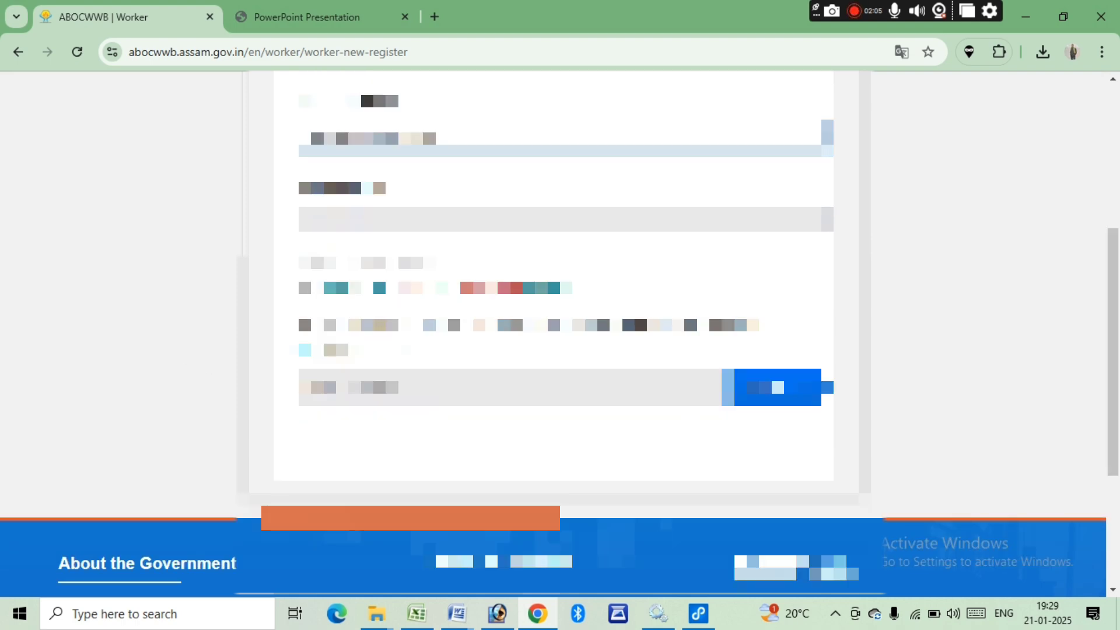
pyautogui.click(446, 284)
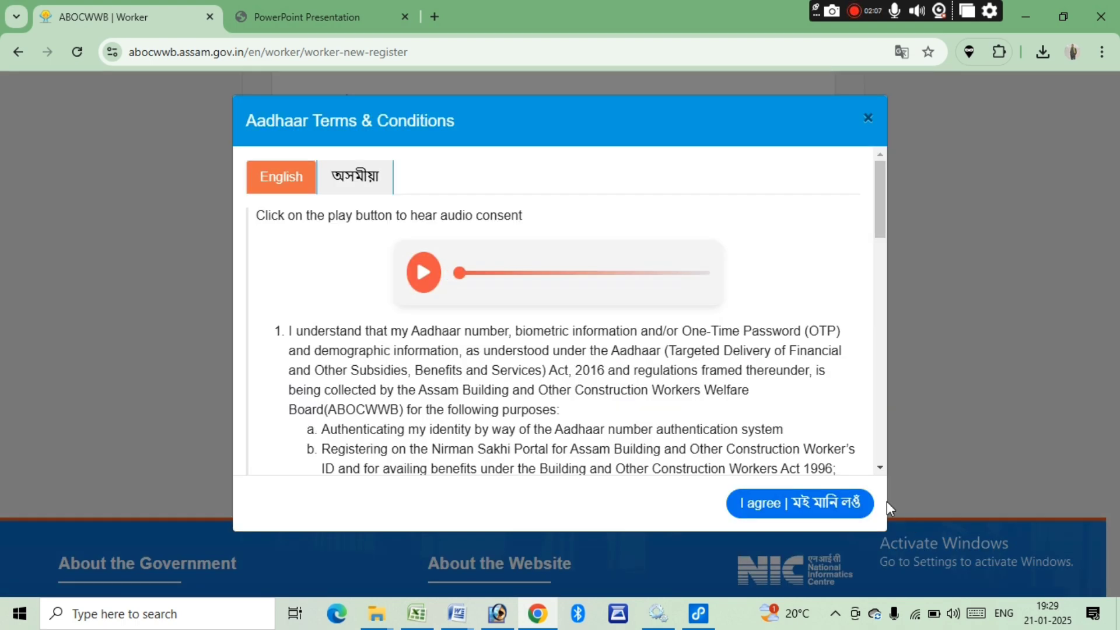
pyautogui.scroll(-3, 881, 243)
pyautogui.scroll(-1, 880, 242)
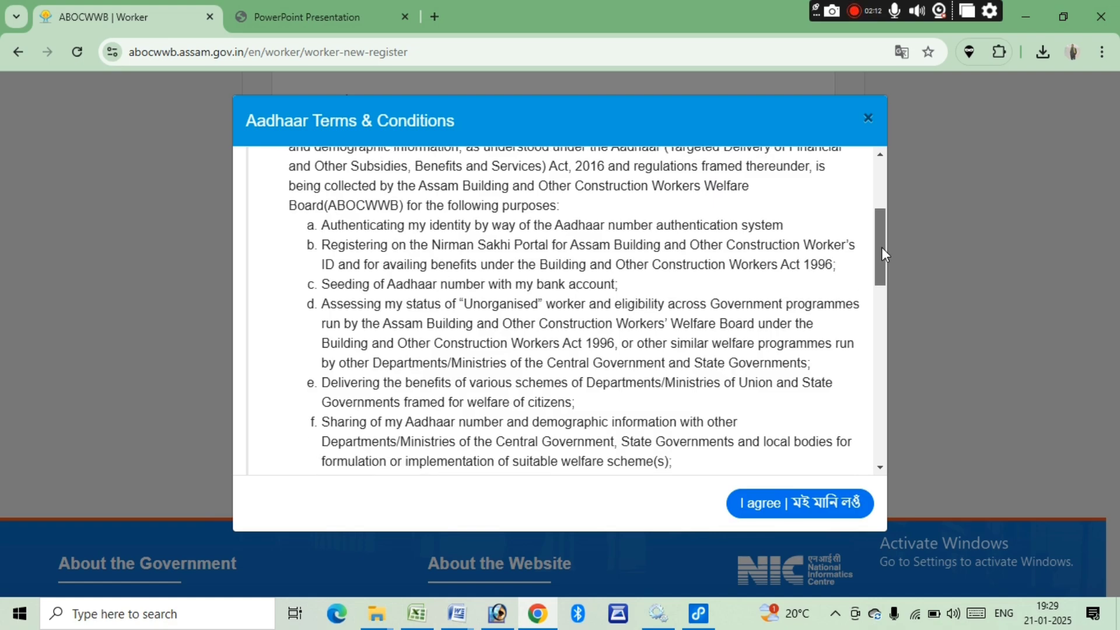
pyautogui.moveTo(882, 248); pyautogui.dragTo(883, 419)
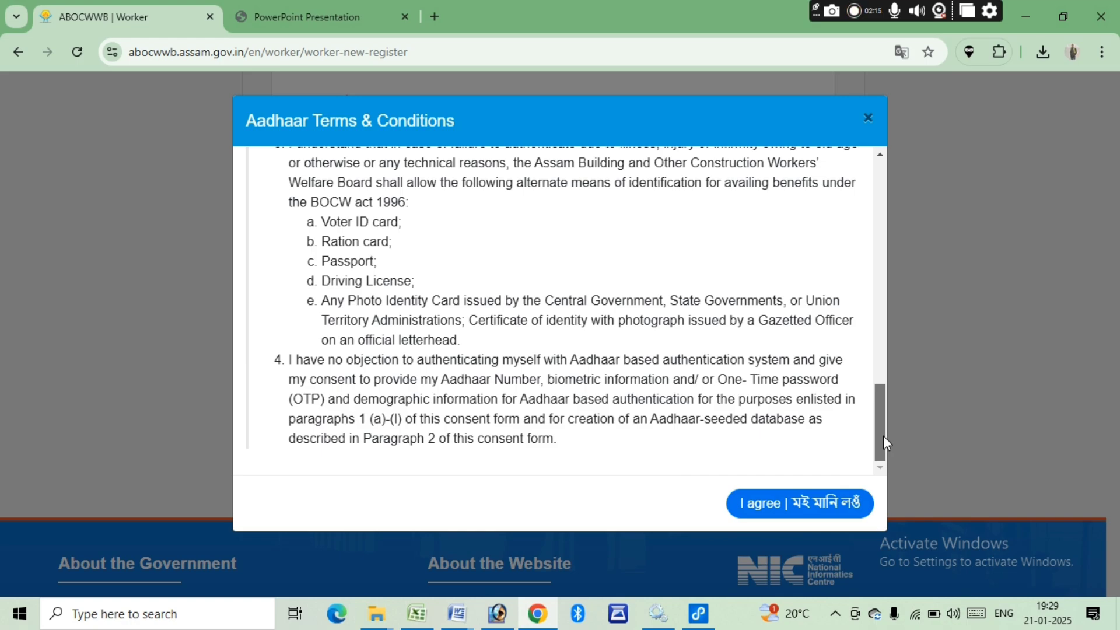
pyautogui.moveTo(883, 436); pyautogui.dragTo(856, 222)
pyautogui.scroll(-3, 858, 307)
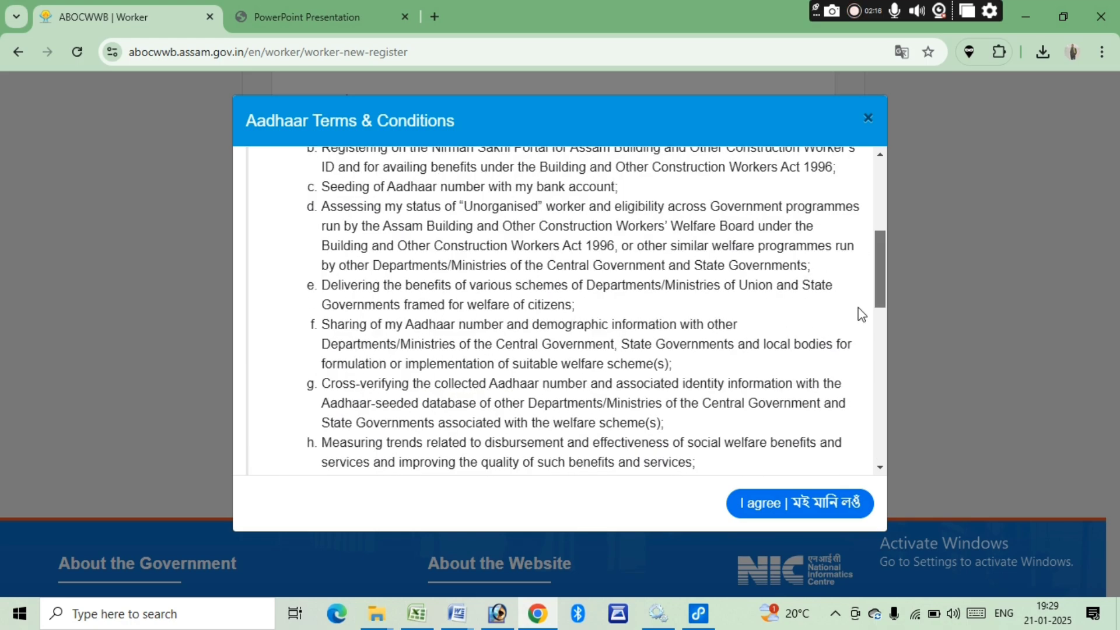
pyautogui.scroll(-5, 861, 314)
pyautogui.click(752, 503)
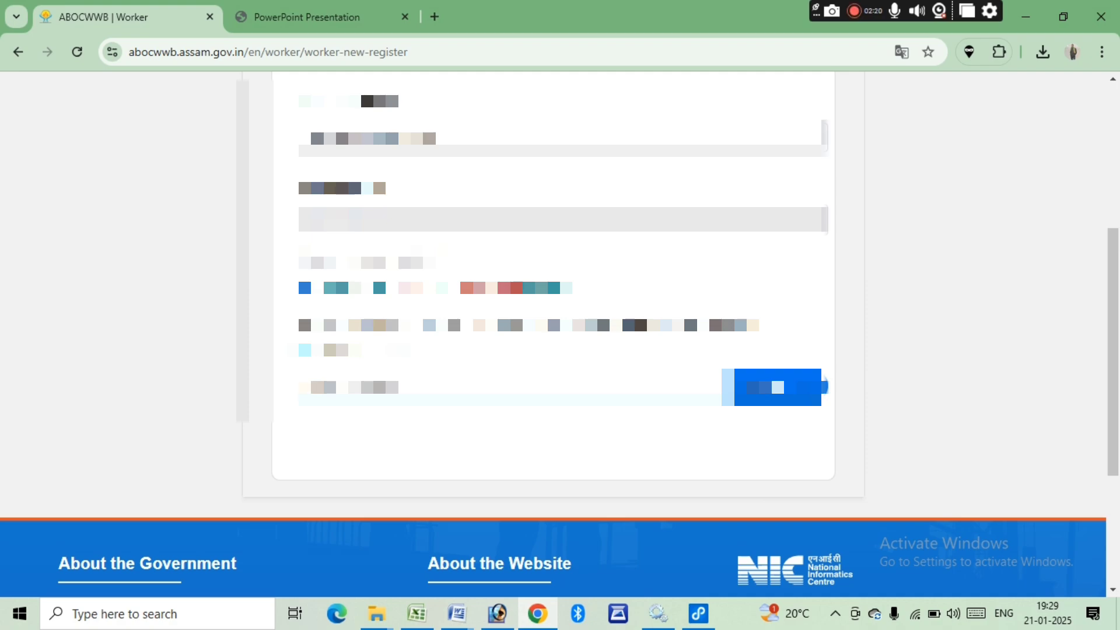
# Enter the worker's Aadhaar number and request a one-time password.
pyautogui.write('??')
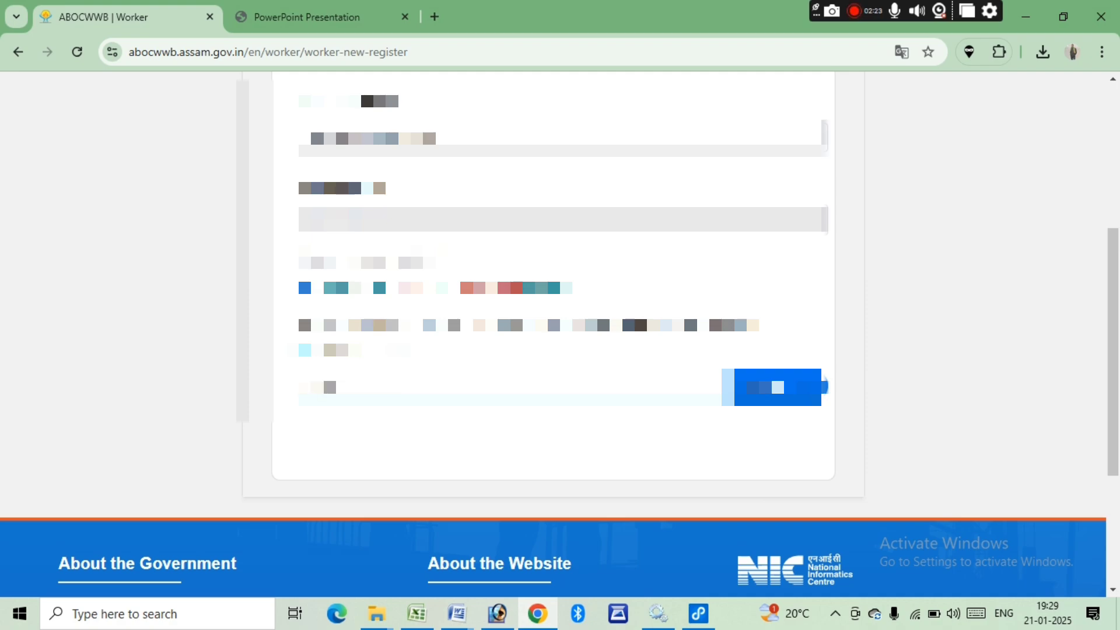
pyautogui.write('???')
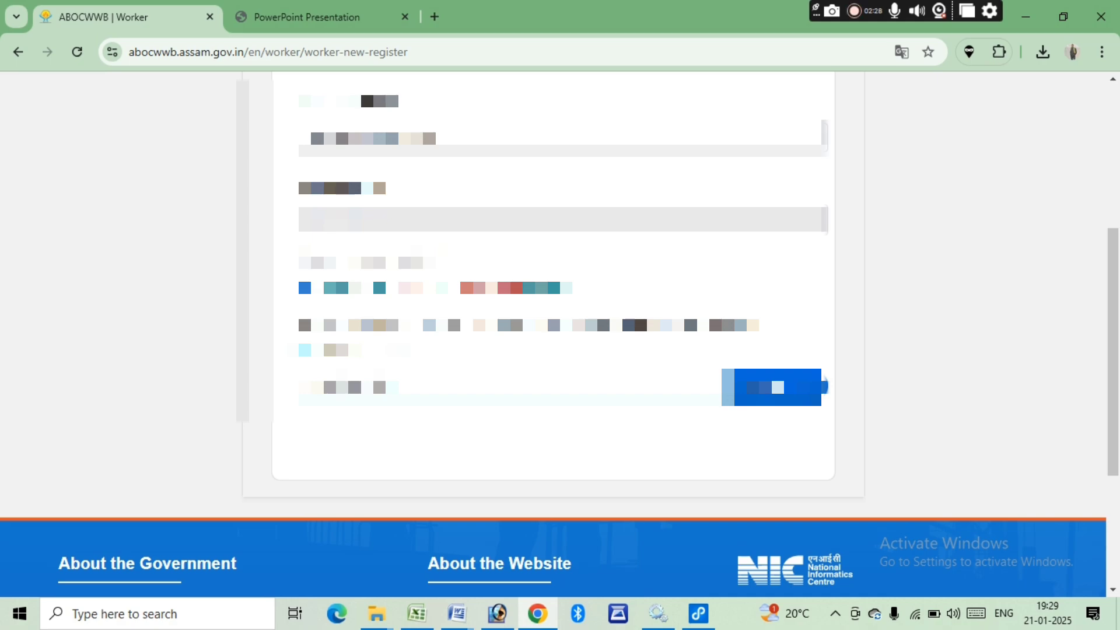
pyautogui.click(776, 387)
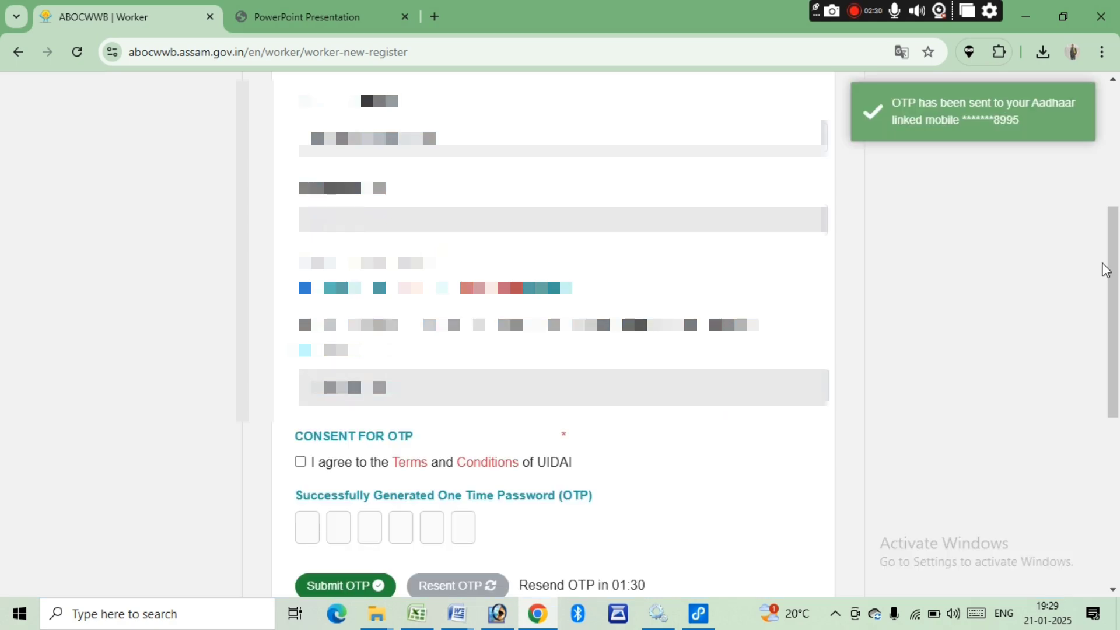
# Give OTP consent, enter and submit the received one-time password, and start the registration.
pyautogui.scroll(-4, 560, 333)
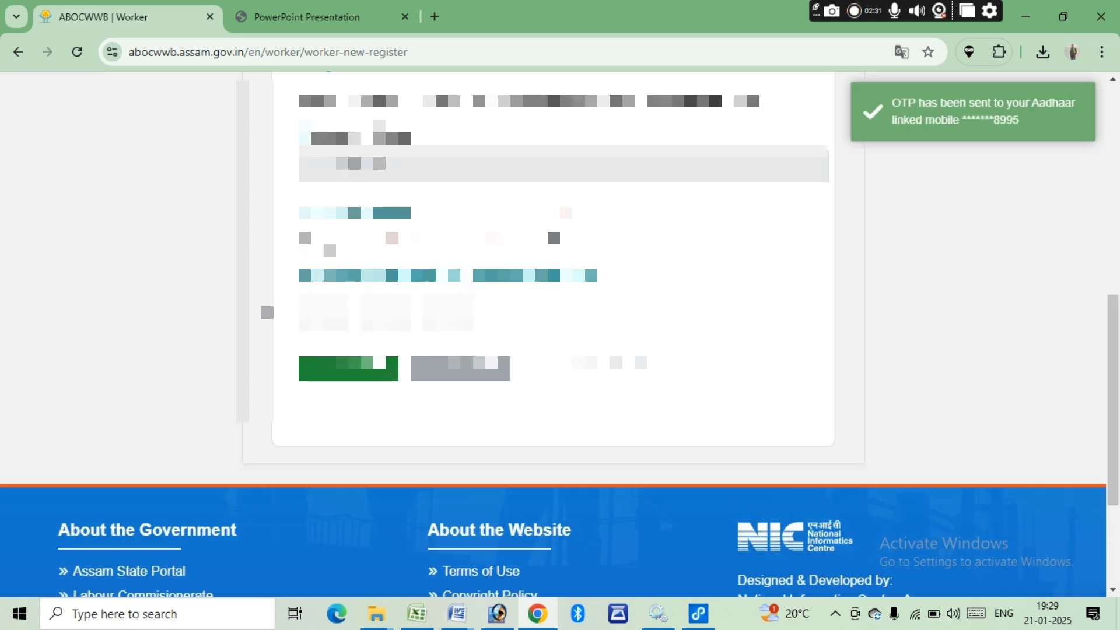
pyautogui.click(305, 238)
pyautogui.click(311, 314)
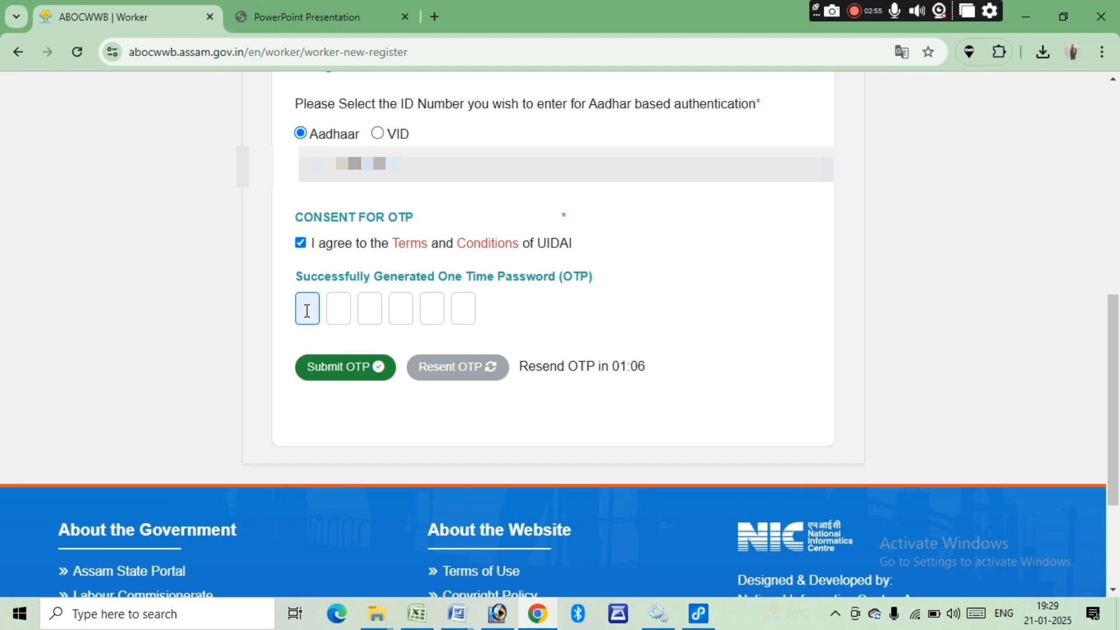
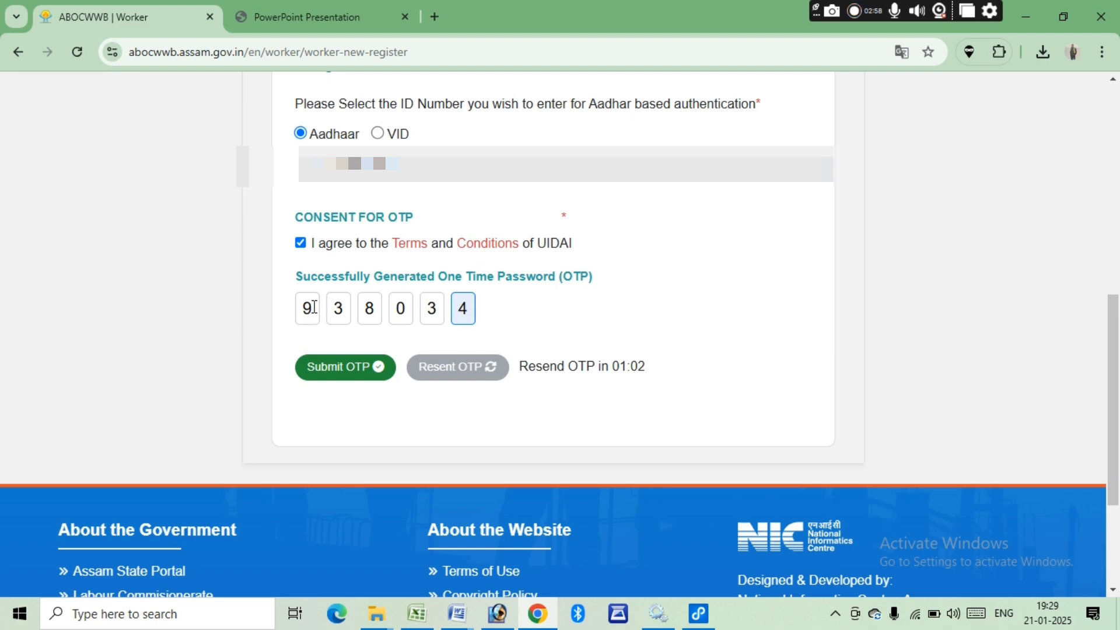
pyautogui.click(347, 367)
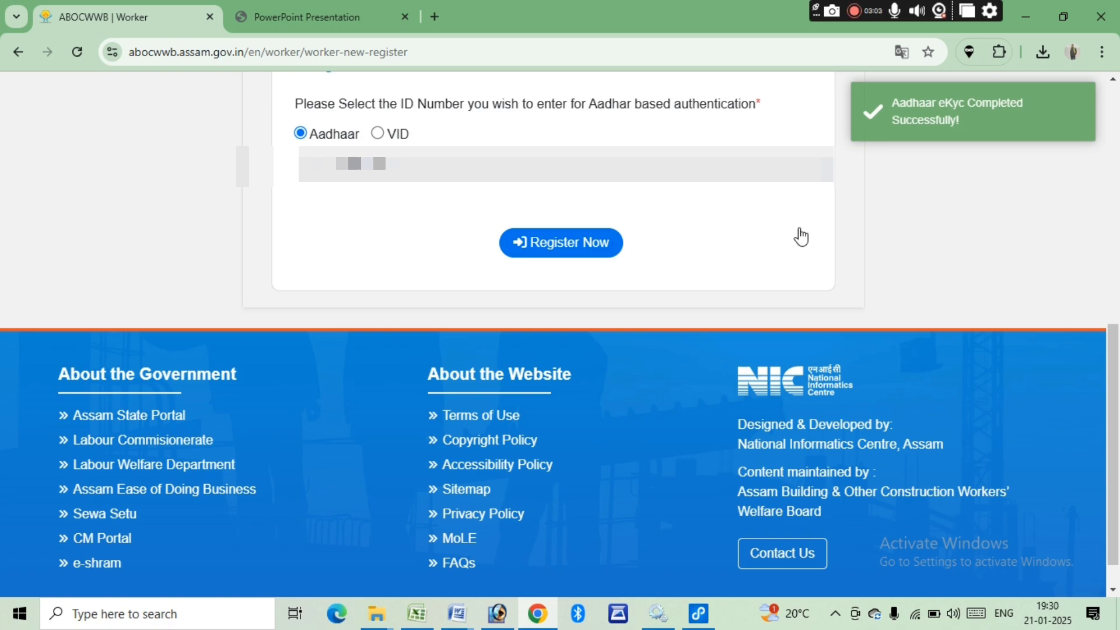
pyautogui.click(569, 252)
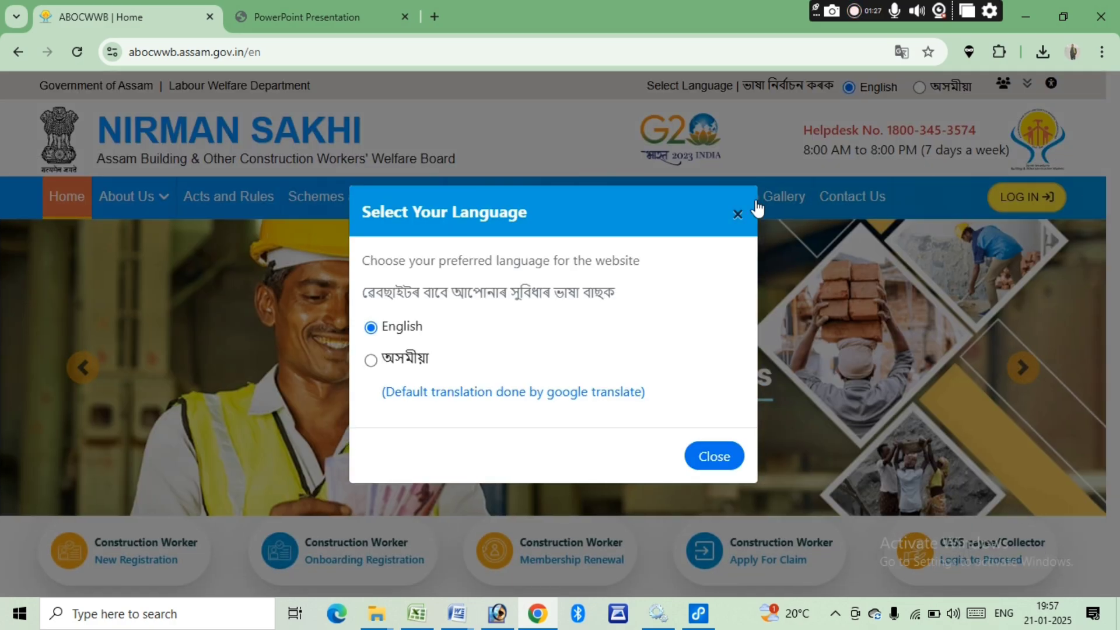
# From the home page, open Construction Worker New Registration and proceed to apply.
pyautogui.click(738, 214)
pyautogui.scroll(-1, 1115, 532)
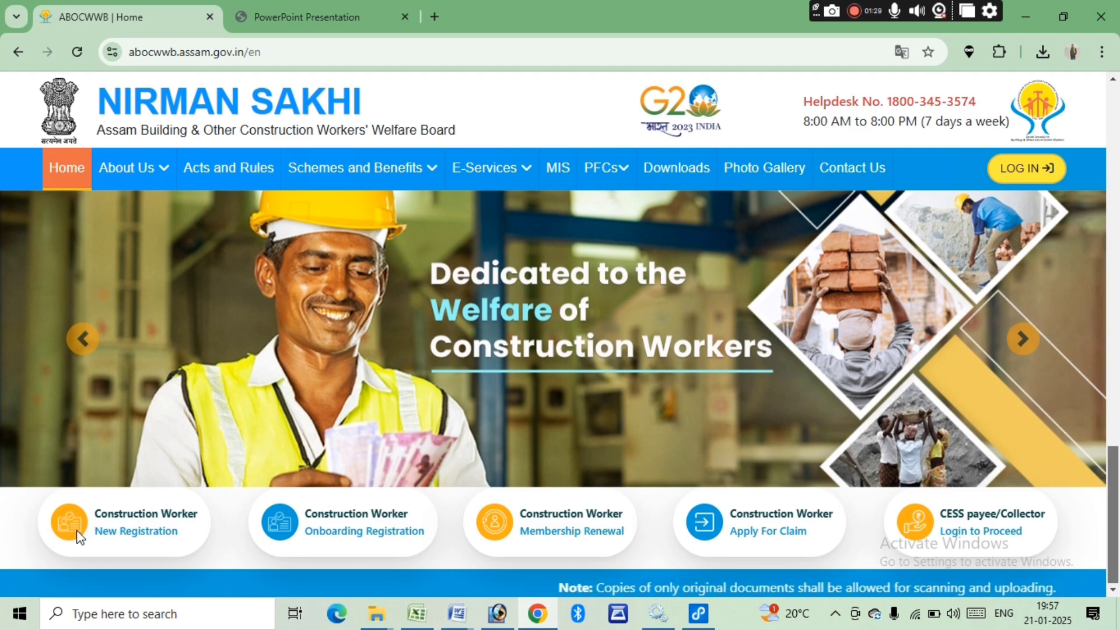
pyautogui.scroll(-10, 90, 527)
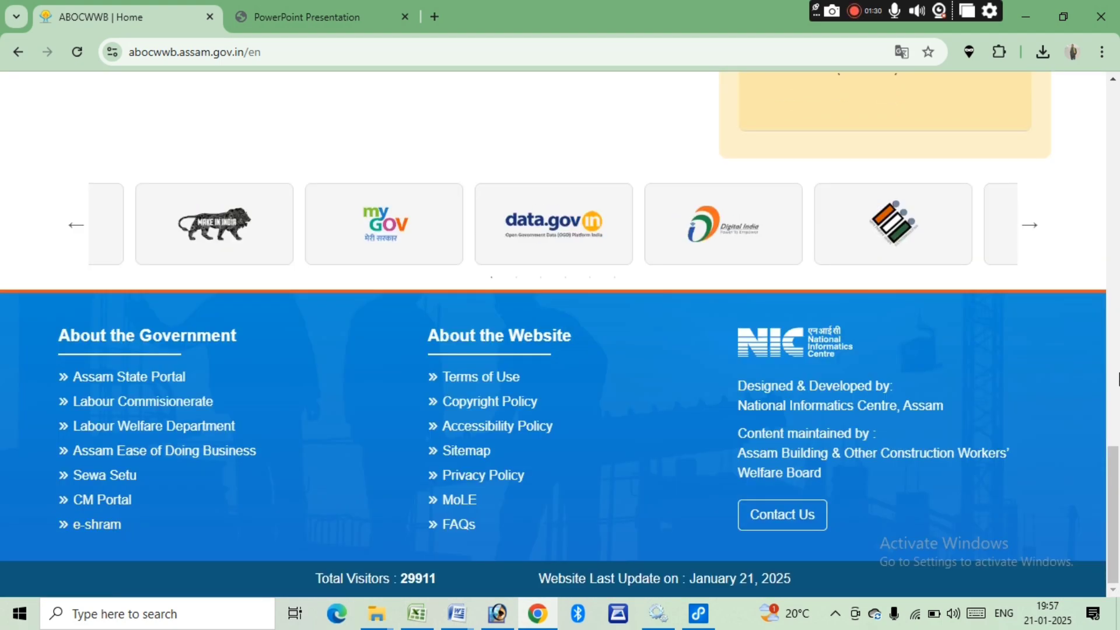
pyautogui.scroll(5, 1114, 356)
pyautogui.moveTo(1113, 356); pyautogui.dragTo(1115, 182)
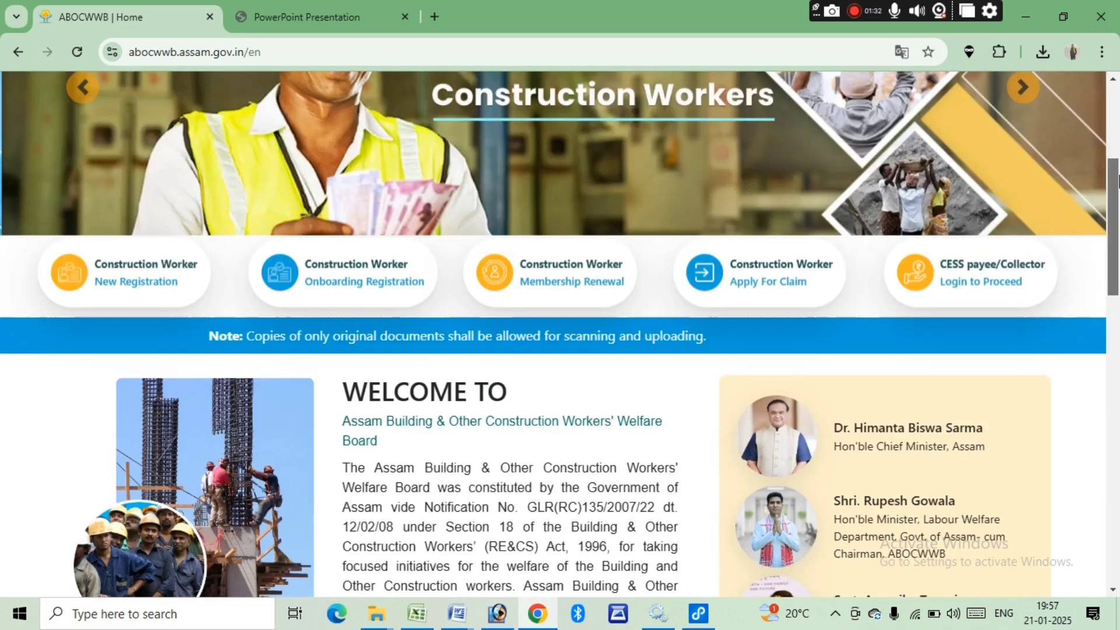
pyautogui.click(138, 272)
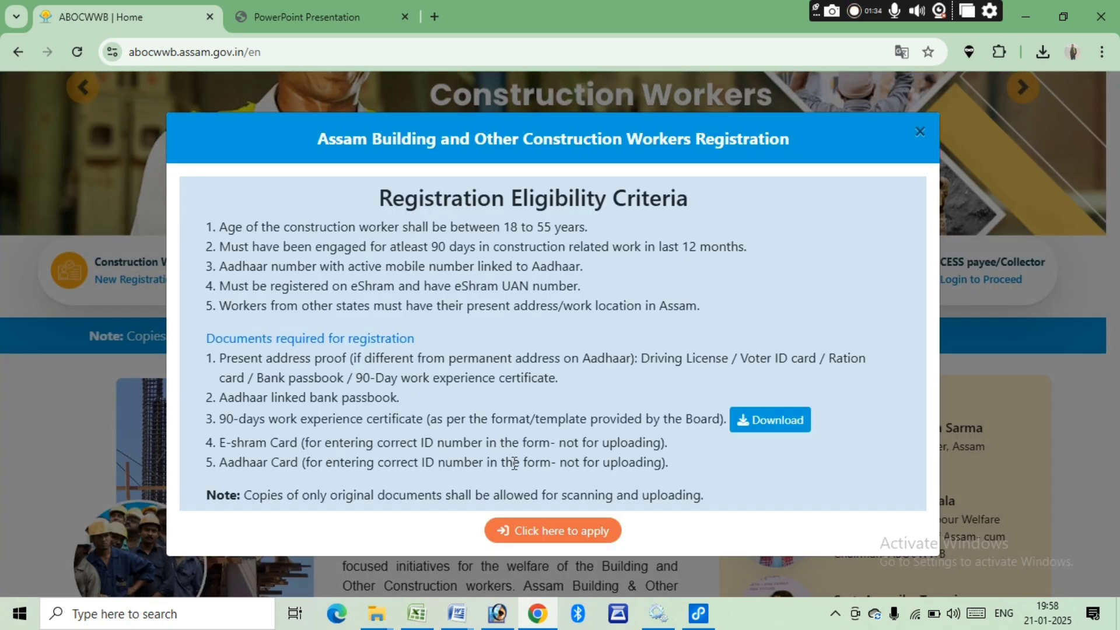
pyautogui.click(542, 538)
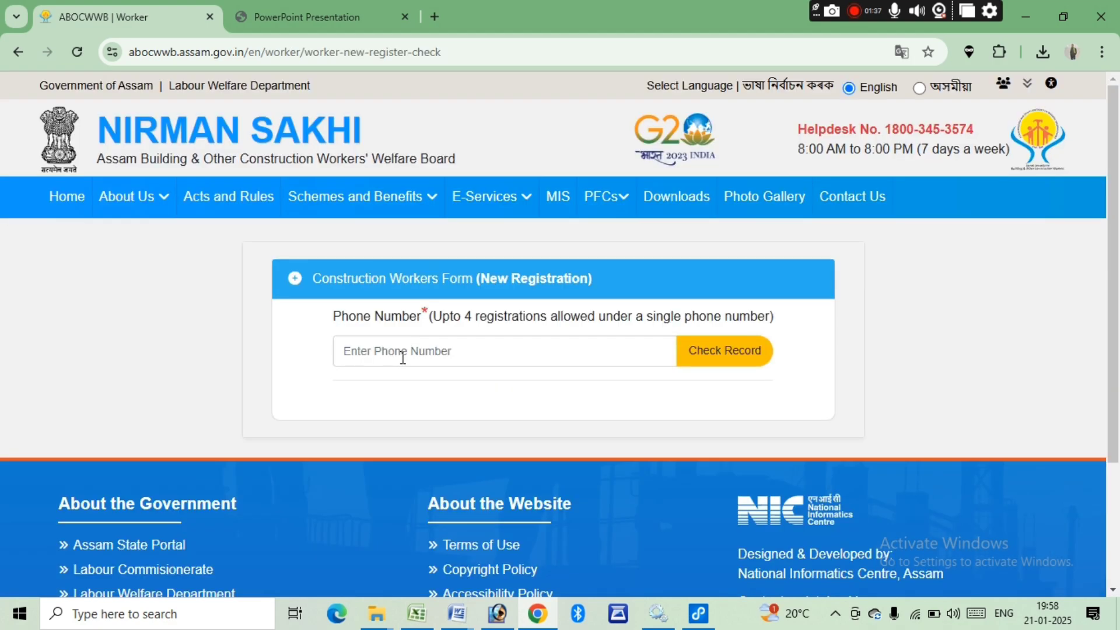
# Enter the worker's phone number, check records, select the existing temporary application and log in with OTP.
pyautogui.click(403, 358)
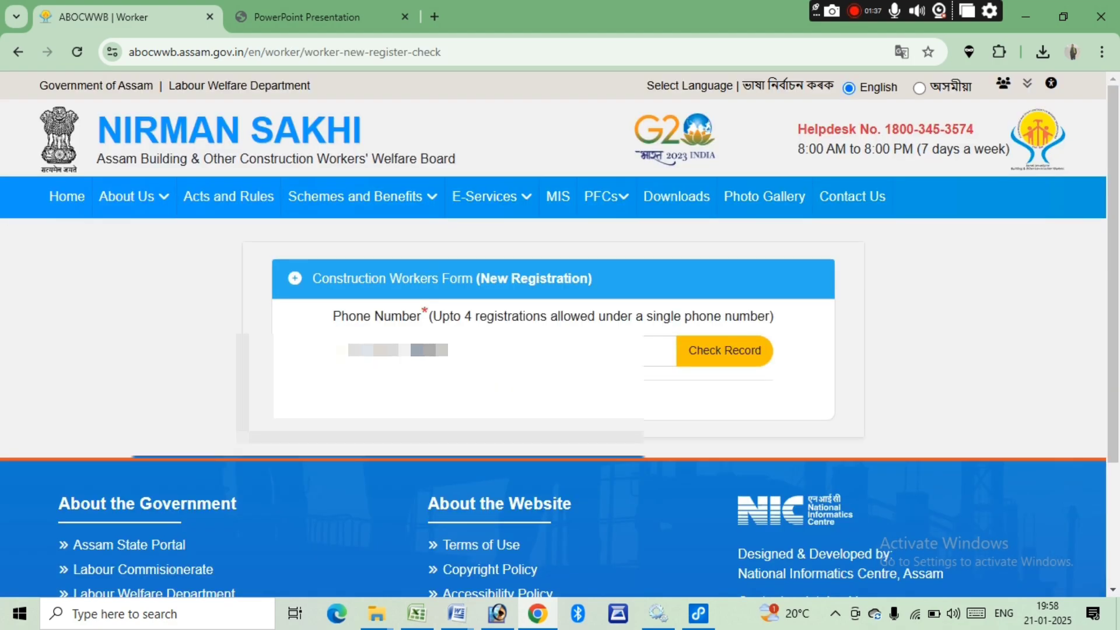
pyautogui.click(464, 403)
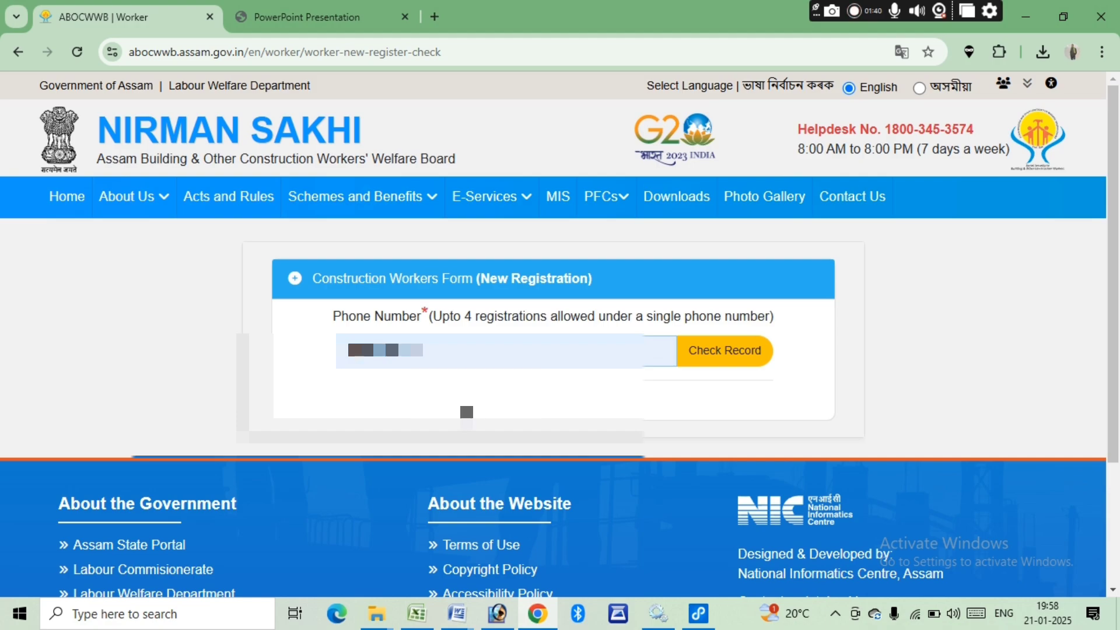
pyautogui.click(713, 371)
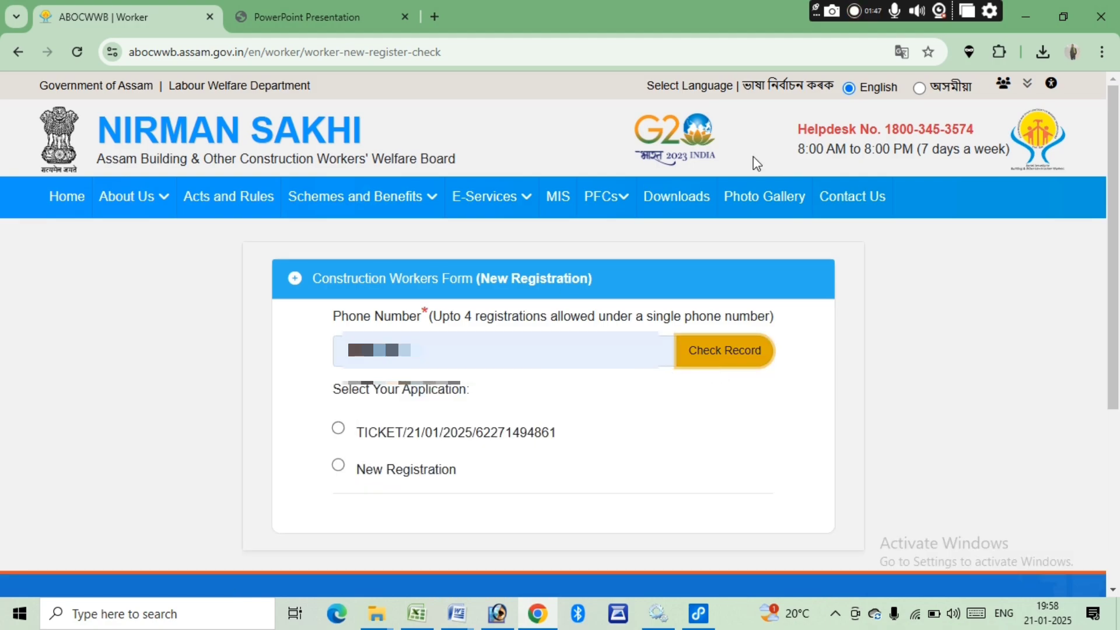
pyautogui.click(338, 429)
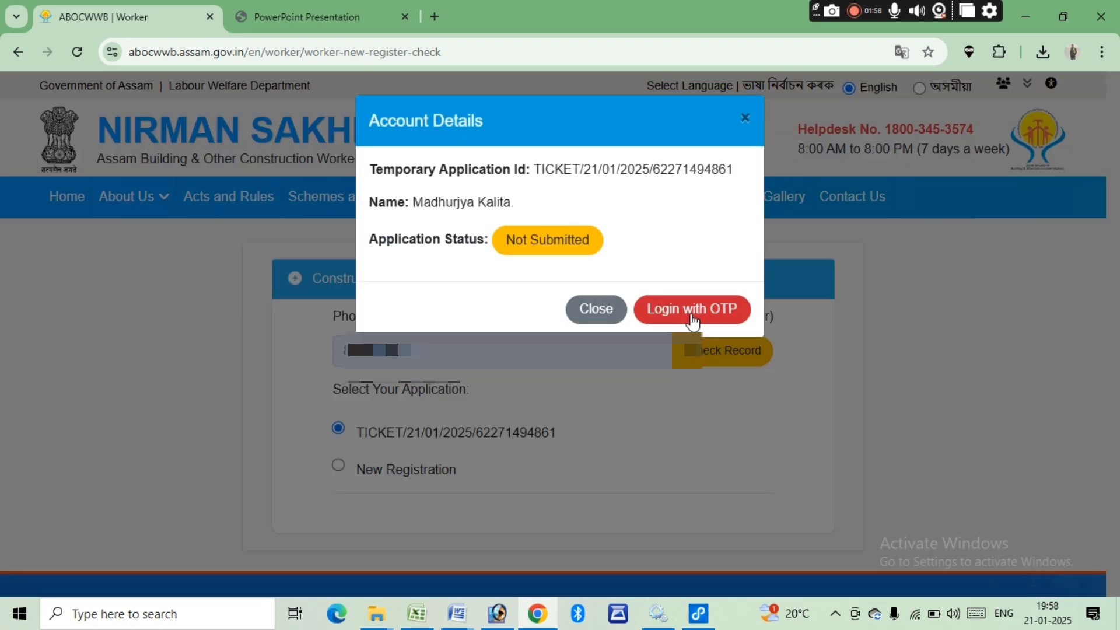
pyautogui.click(691, 312)
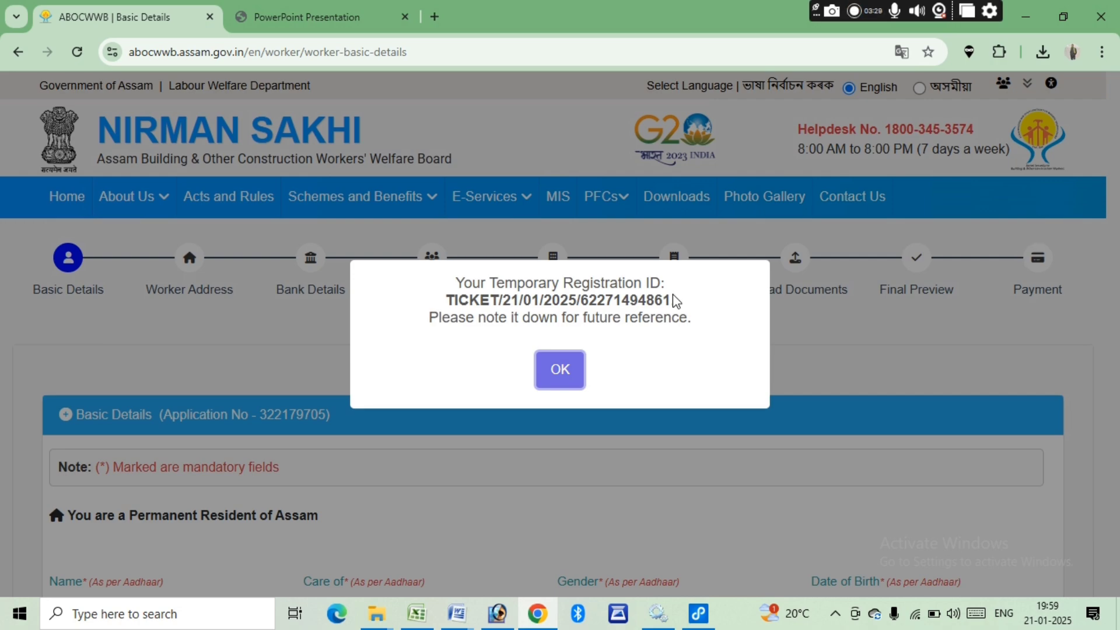
# Highlight the temporary registration ID to note it, dismiss the notice, and answer No to having previously paid the registration fee.
pyautogui.moveTo(458, 286); pyautogui.dragTo(695, 350)
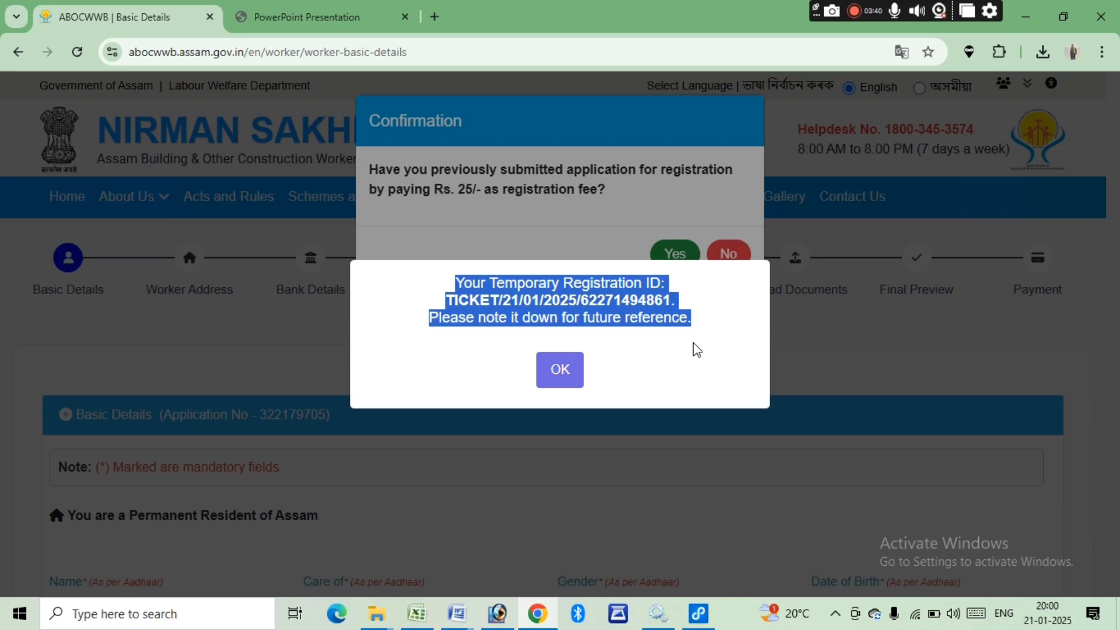
pyautogui.click(560, 369)
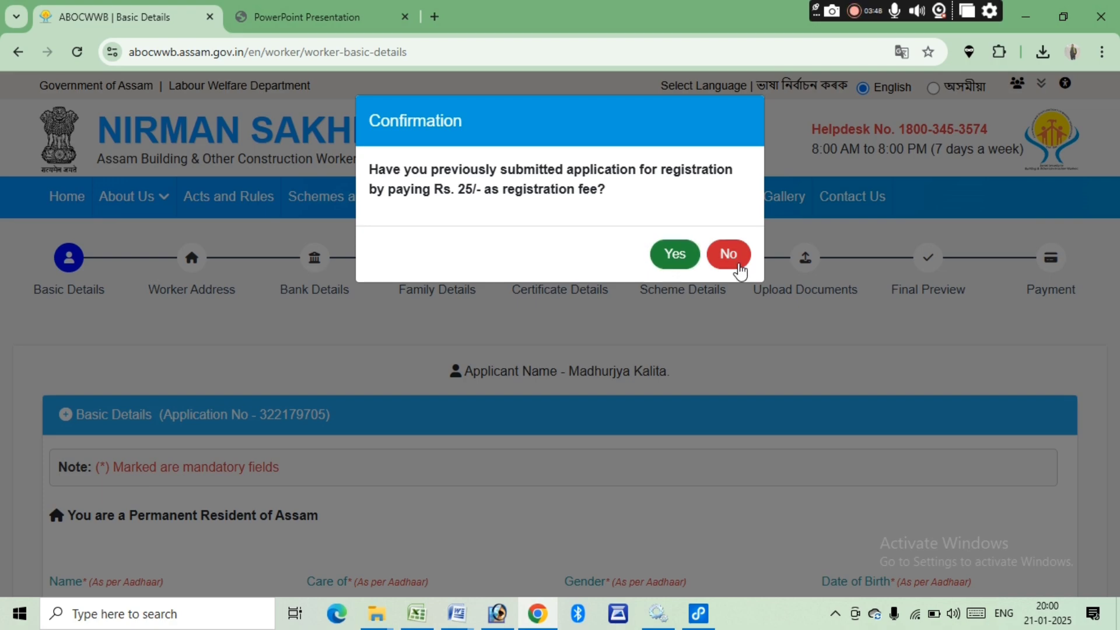
pyautogui.click(736, 261)
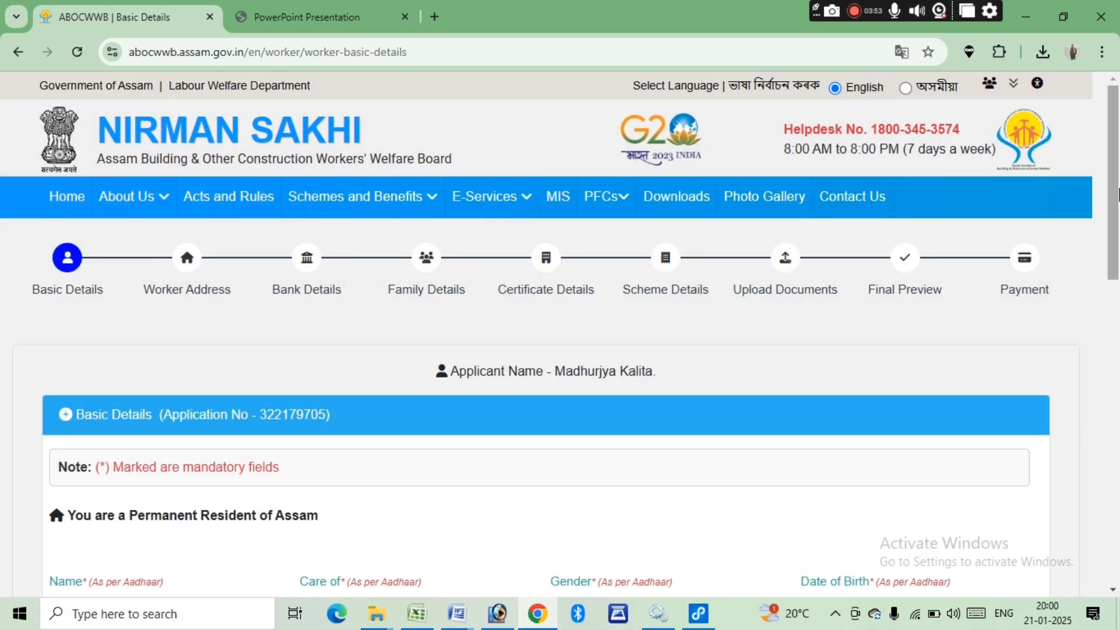
# Scroll through the Basic Details form fields.
pyautogui.moveTo(1118, 200); pyautogui.dragTo(1118, 507)
pyautogui.scroll(-5, 1115, 216)
pyautogui.moveTo(1118, 407); pyautogui.dragTo(1119, 119)
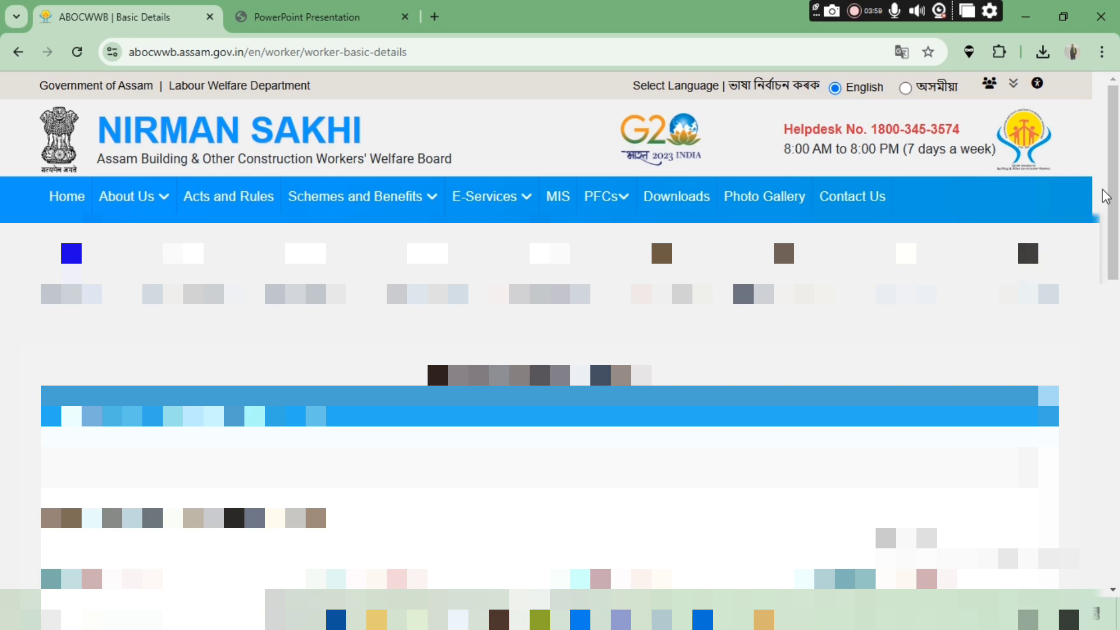
pyautogui.moveTo(1114, 190); pyautogui.dragTo(1115, 322)
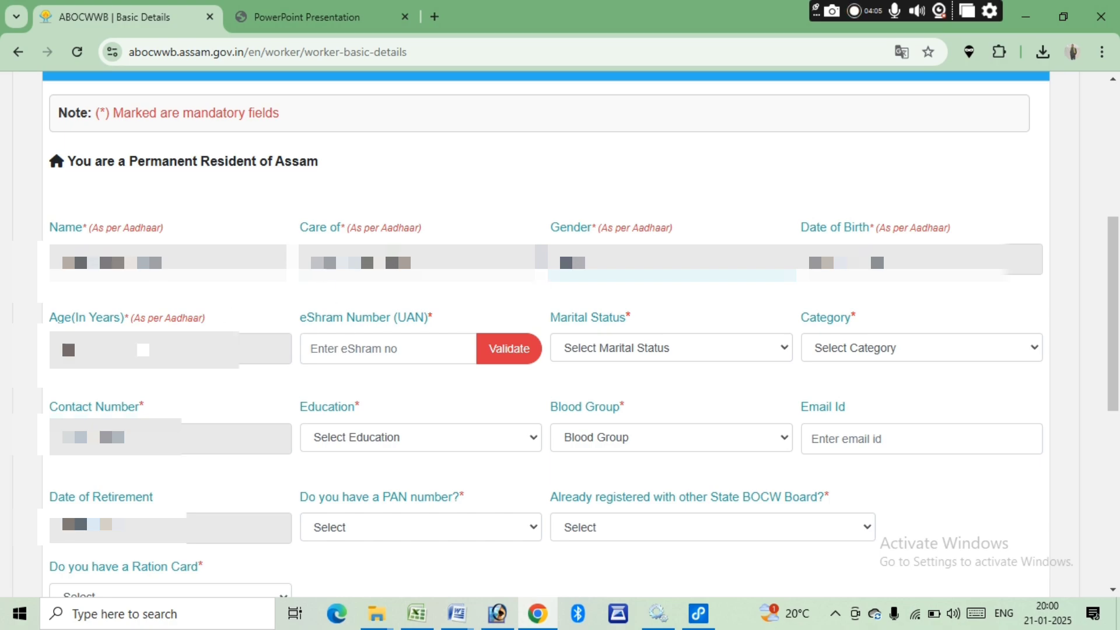
# Enter the worker's eShram UAN number and validate it, retrying validation after the first attempt.
pyautogui.click(354, 346)
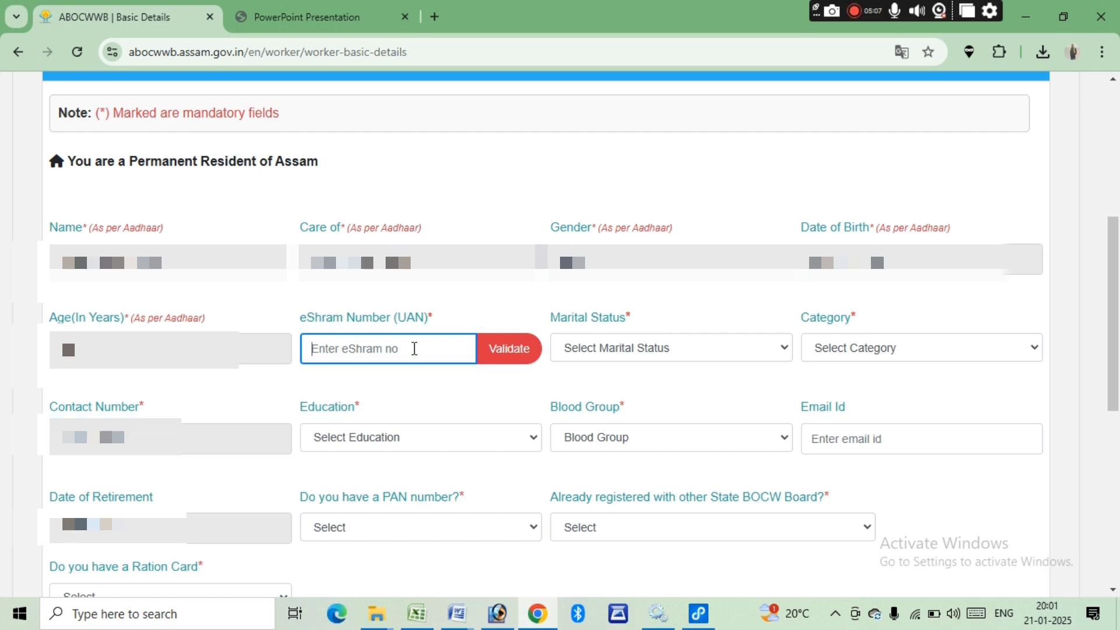
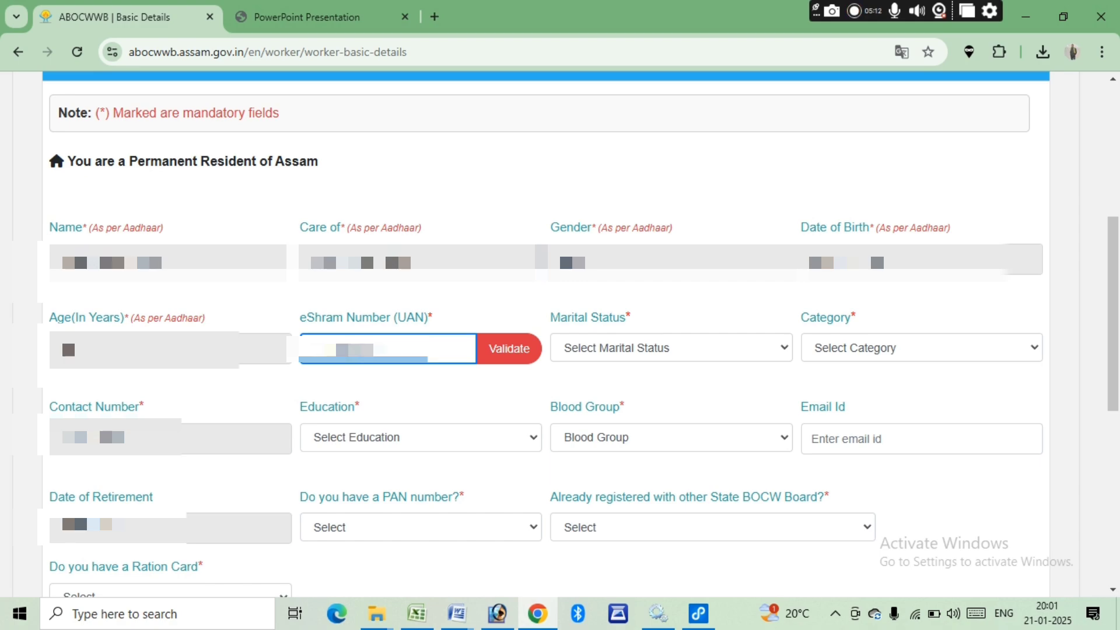
pyautogui.click(491, 362)
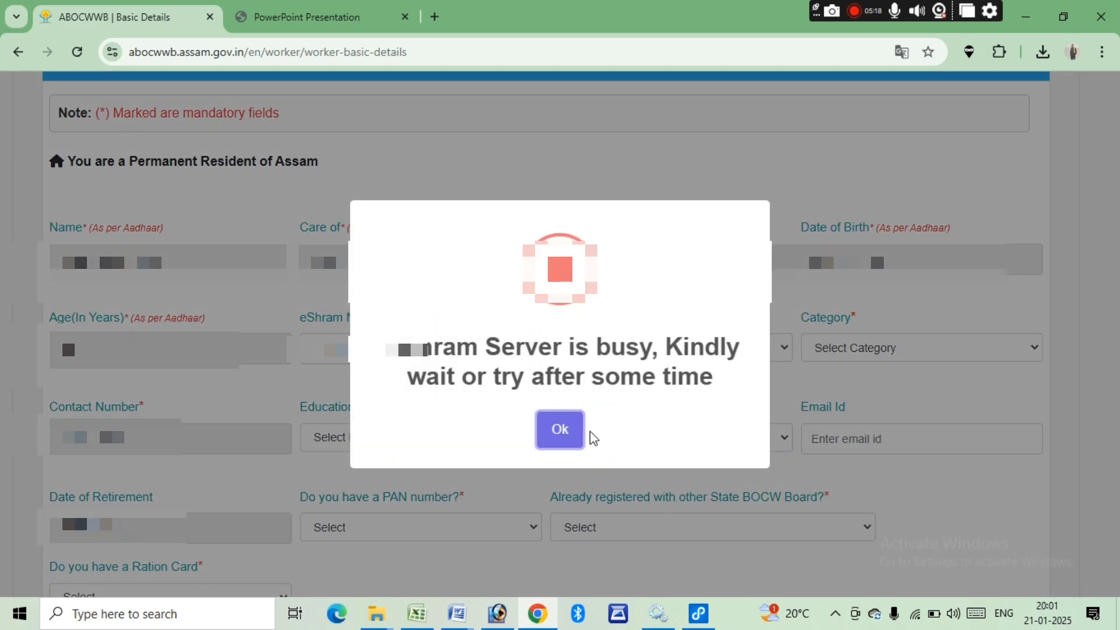
pyautogui.click(557, 430)
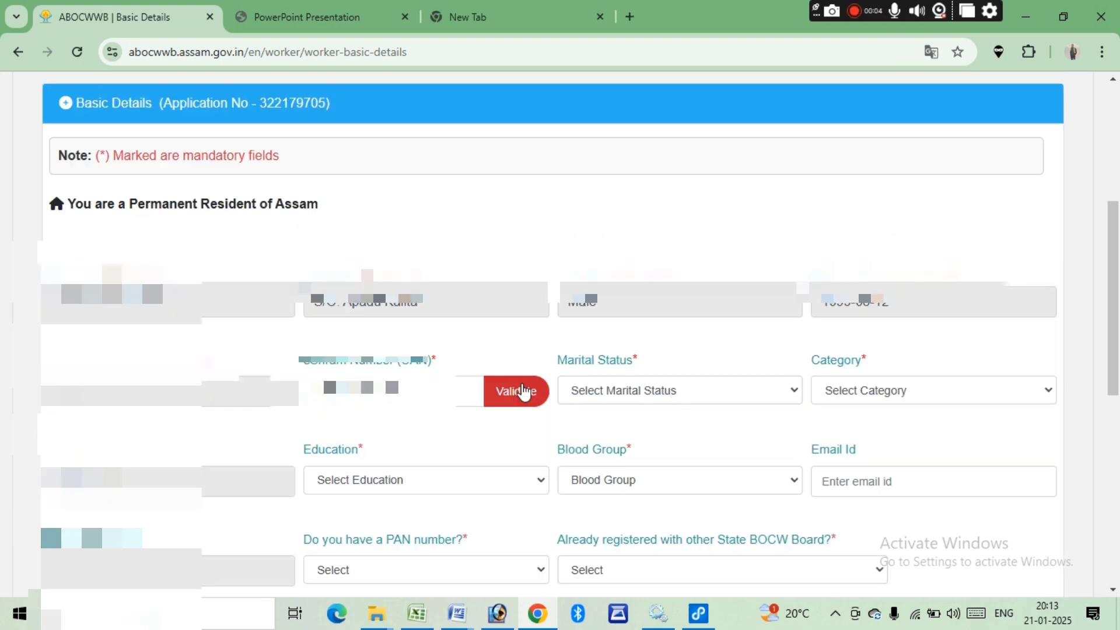
pyautogui.click(523, 391)
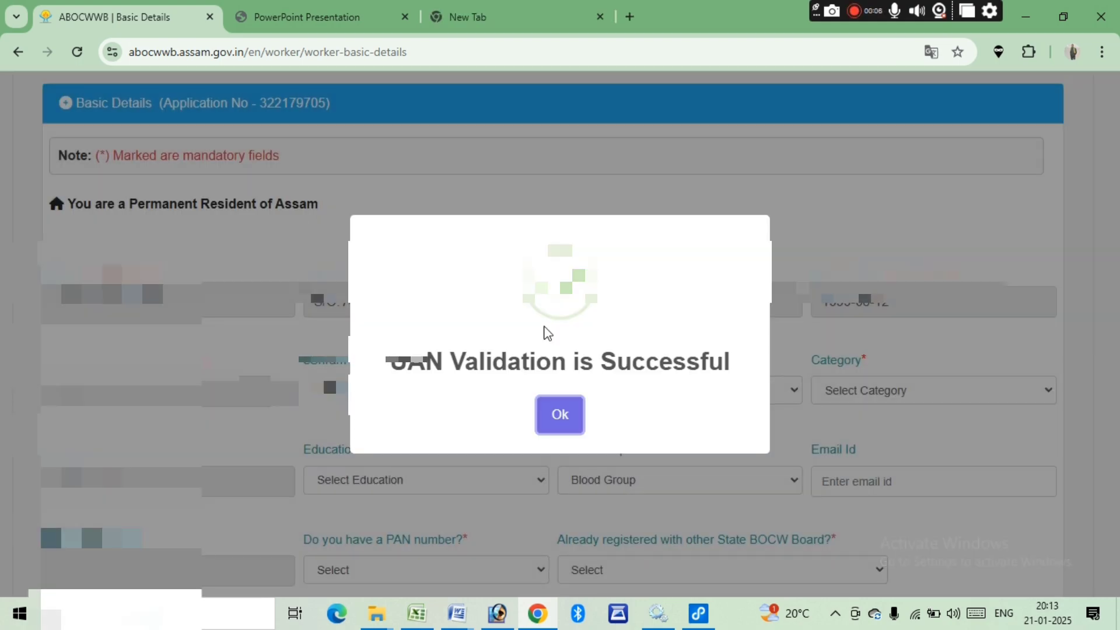
pyautogui.click(561, 412)
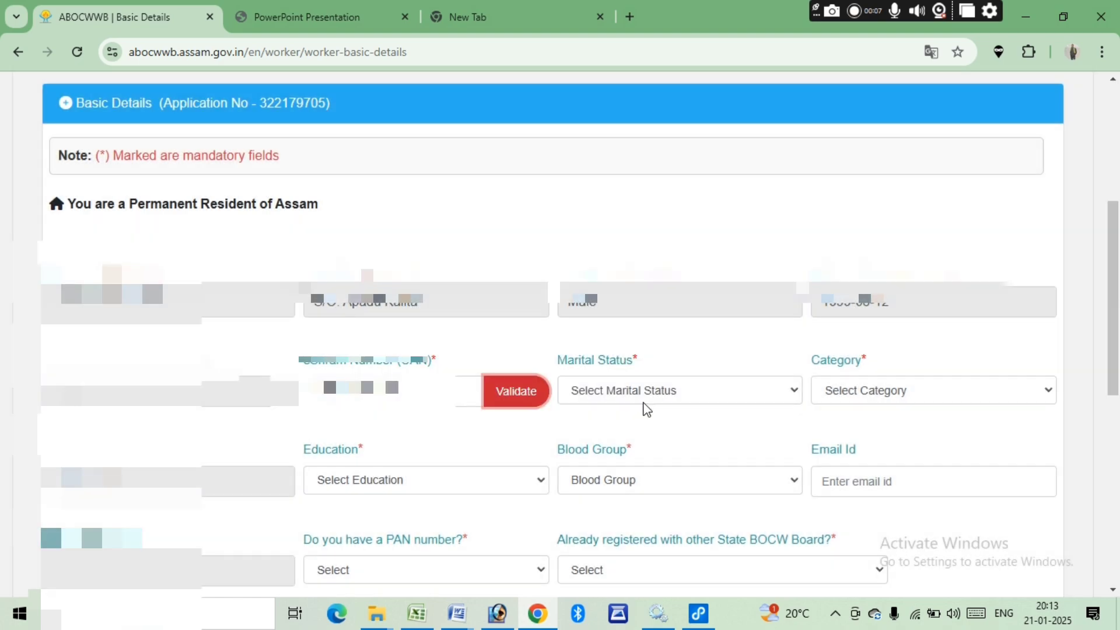
# Set Marital Status to Single and Category to GEN.
pyautogui.click(657, 392)
pyautogui.click(640, 436)
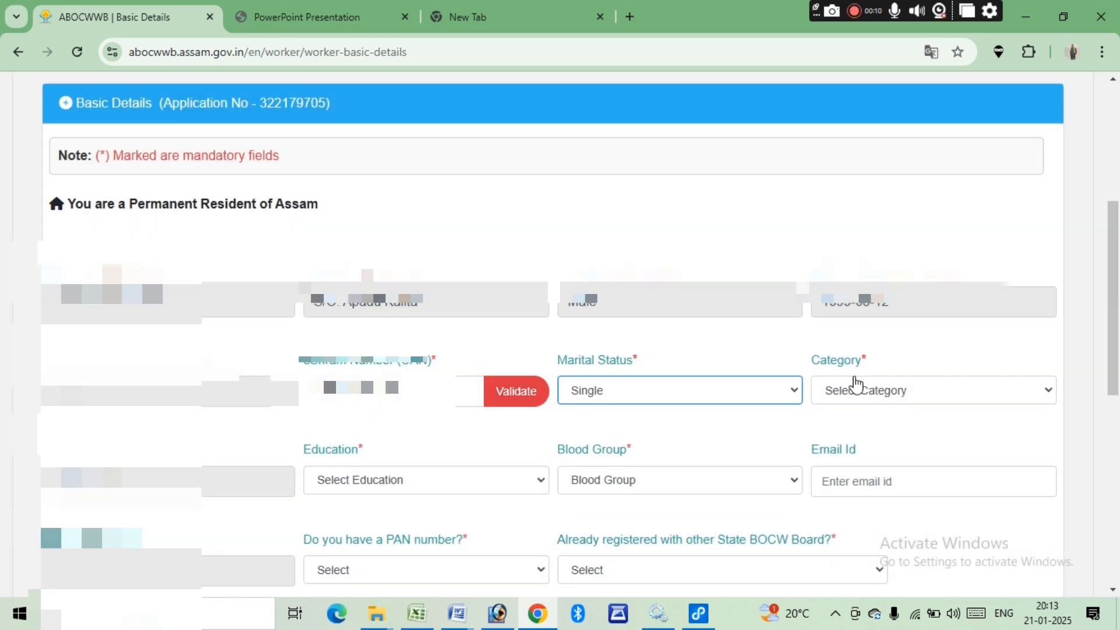
pyautogui.click(857, 392)
pyautogui.click(861, 434)
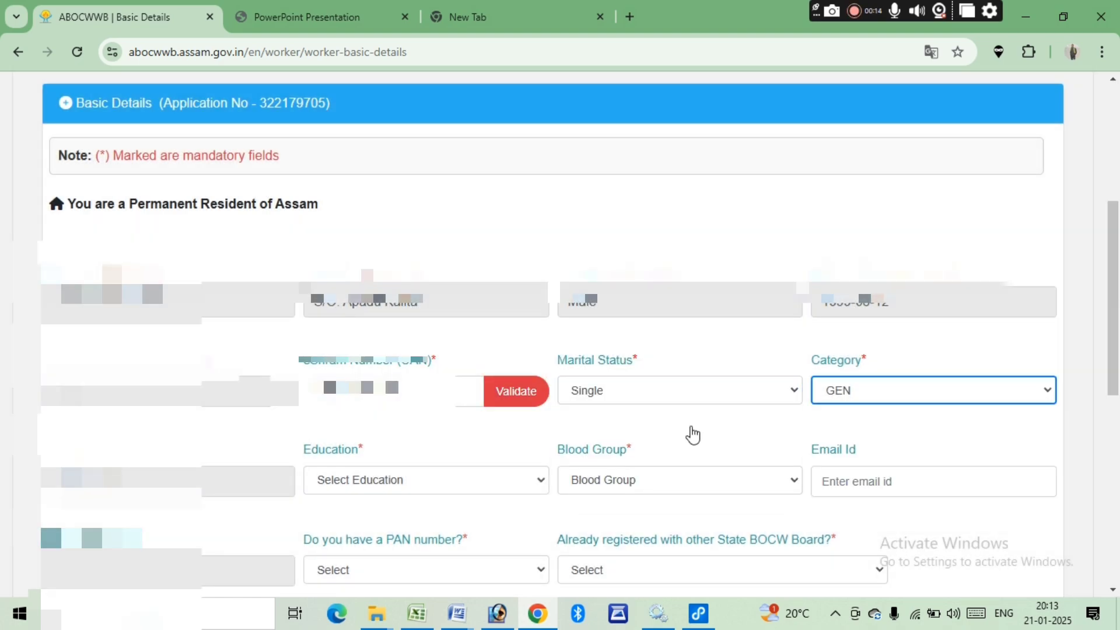
# Set Education to 10 and Blood Group to A+.
pyautogui.click(204, 477)
pyautogui.click(358, 484)
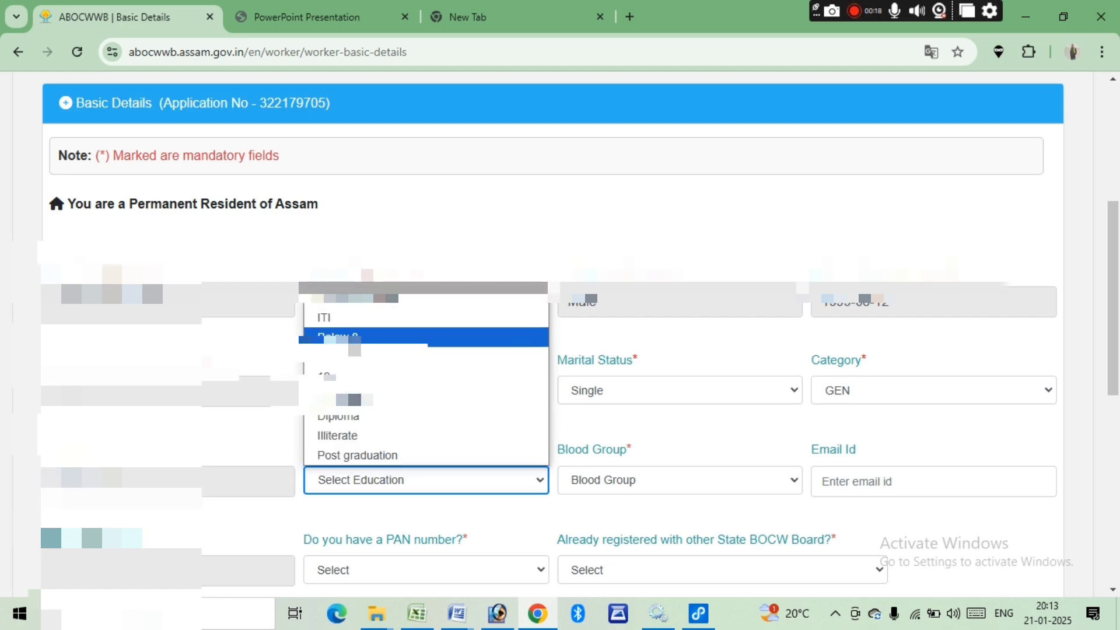
pyautogui.click(467, 376)
pyautogui.click(635, 484)
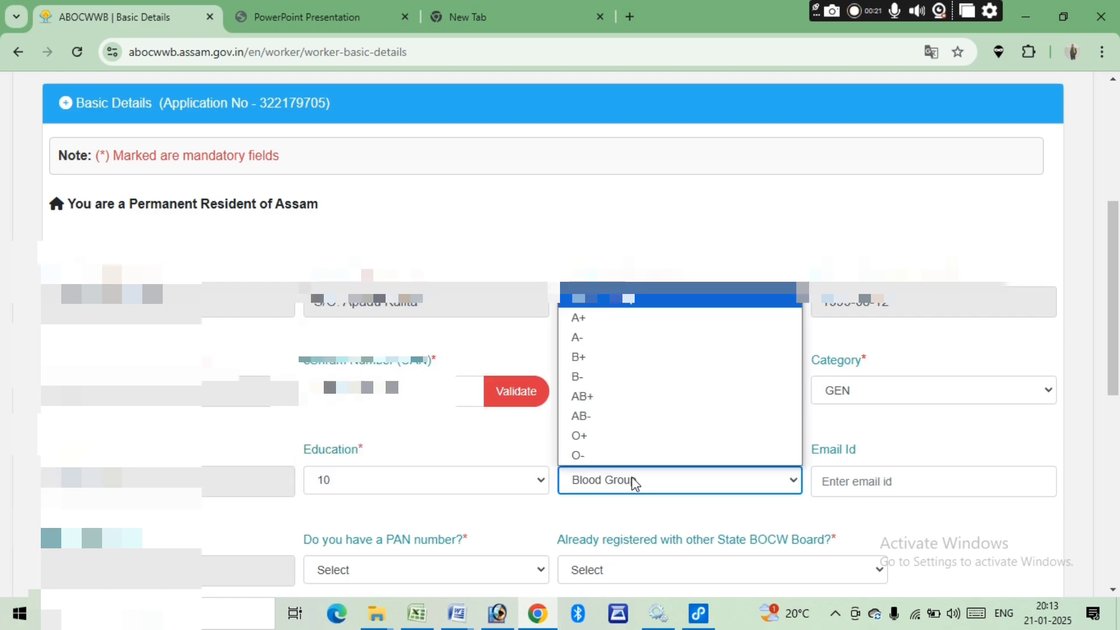
pyautogui.click(605, 324)
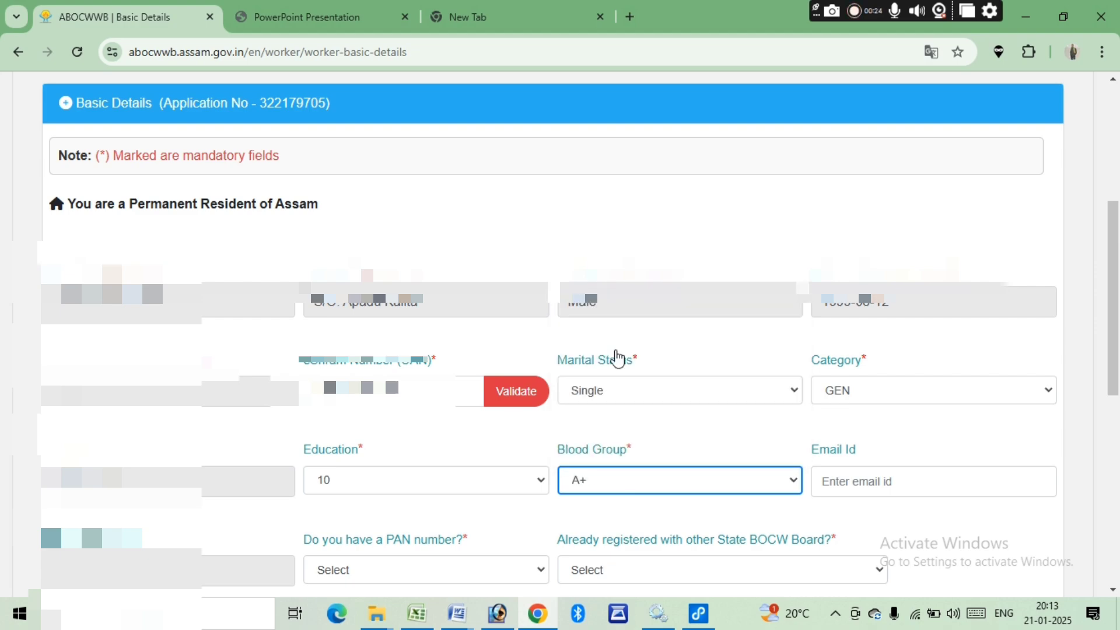
# Fill in the worker's e-mail address in the Email Id field.
pyautogui.click(948, 483)
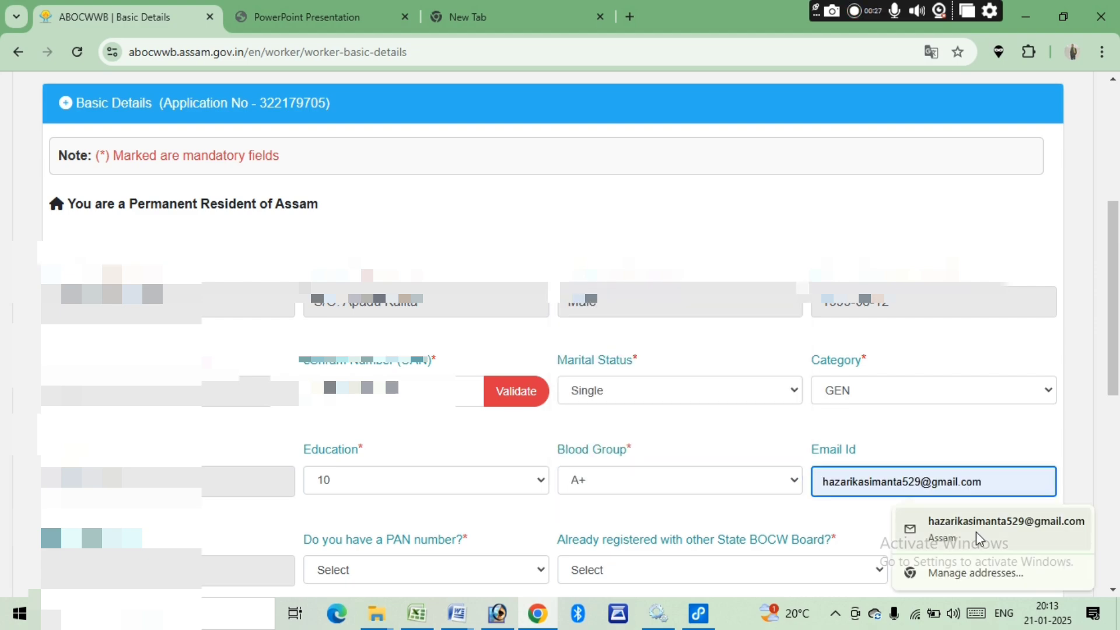
pyautogui.write('MADH')
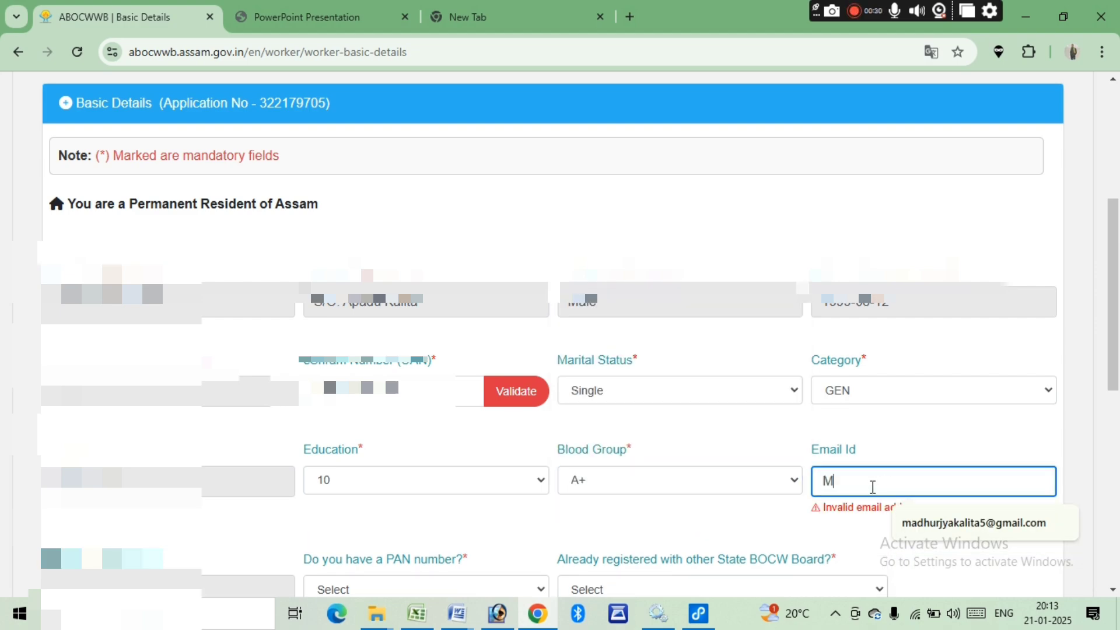
pyautogui.click(908, 517)
# Answer Yes to having a PAN number and open the PAN number field.
pyautogui.moveTo(1114, 348); pyautogui.dragTo(1118, 449)
pyautogui.click(377, 309)
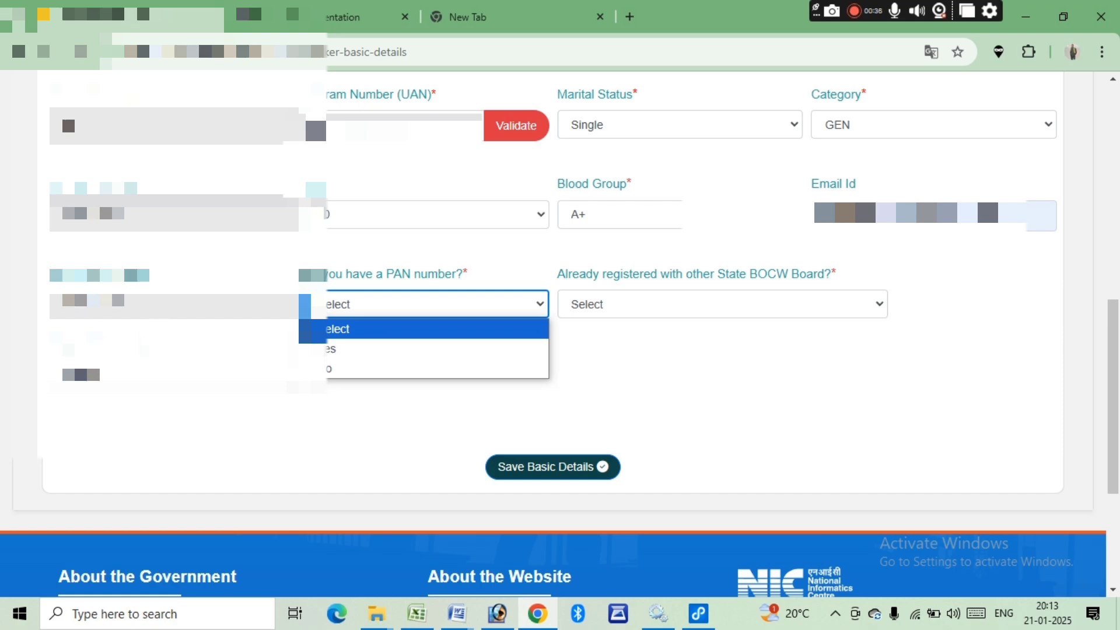
pyautogui.click(355, 350)
pyautogui.click(635, 306)
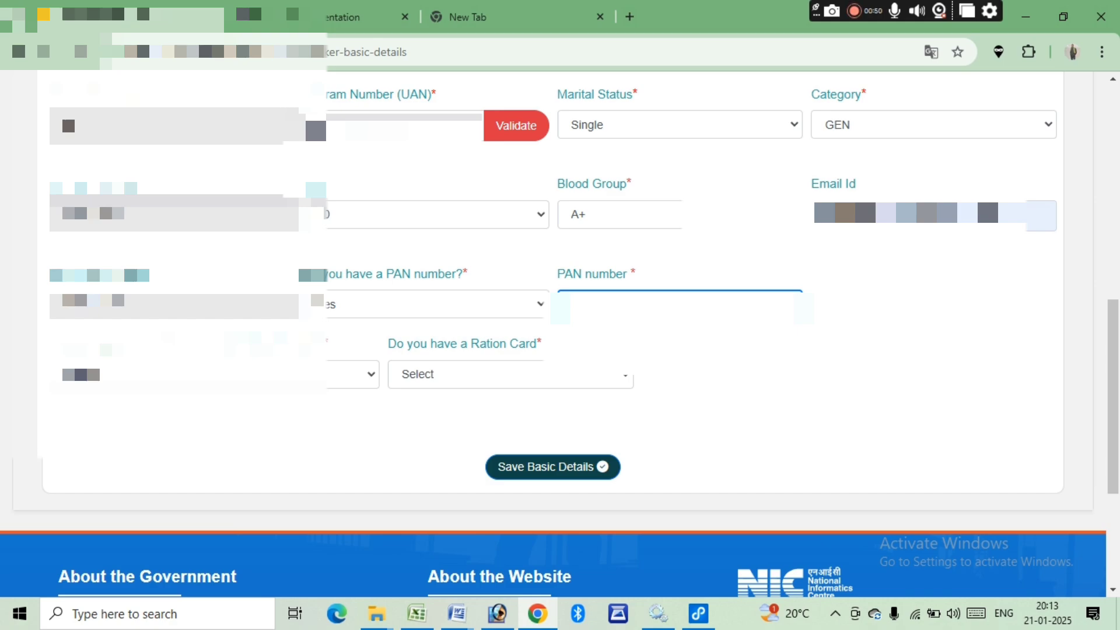
# Answer No to registration with another State BOCW Board and Yes to having a ration card.
pyautogui.click(142, 382)
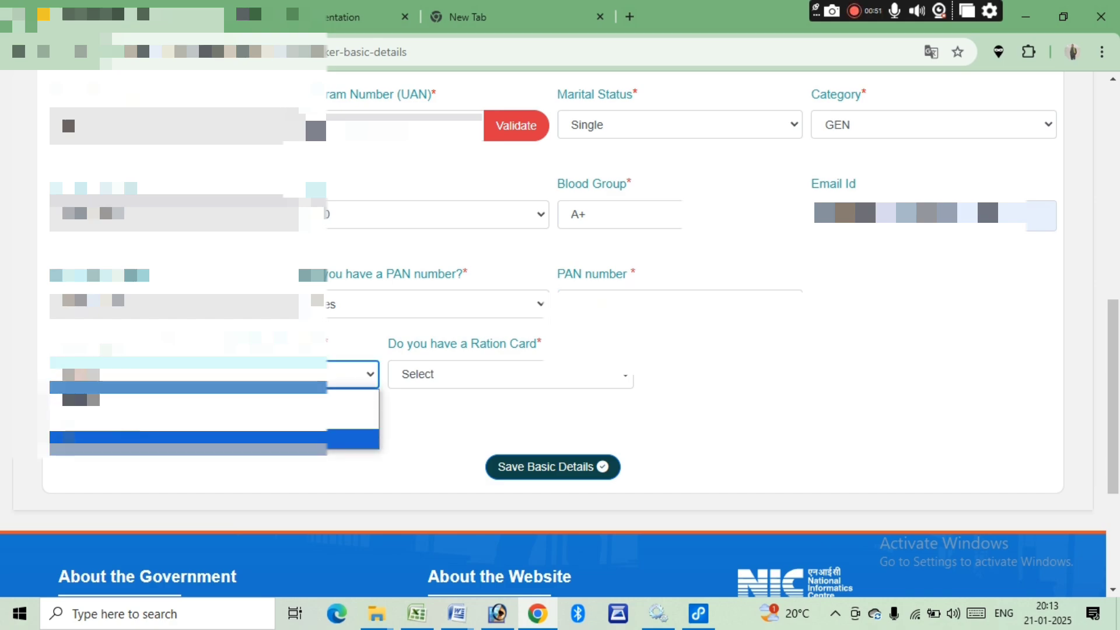
pyautogui.click(82, 443)
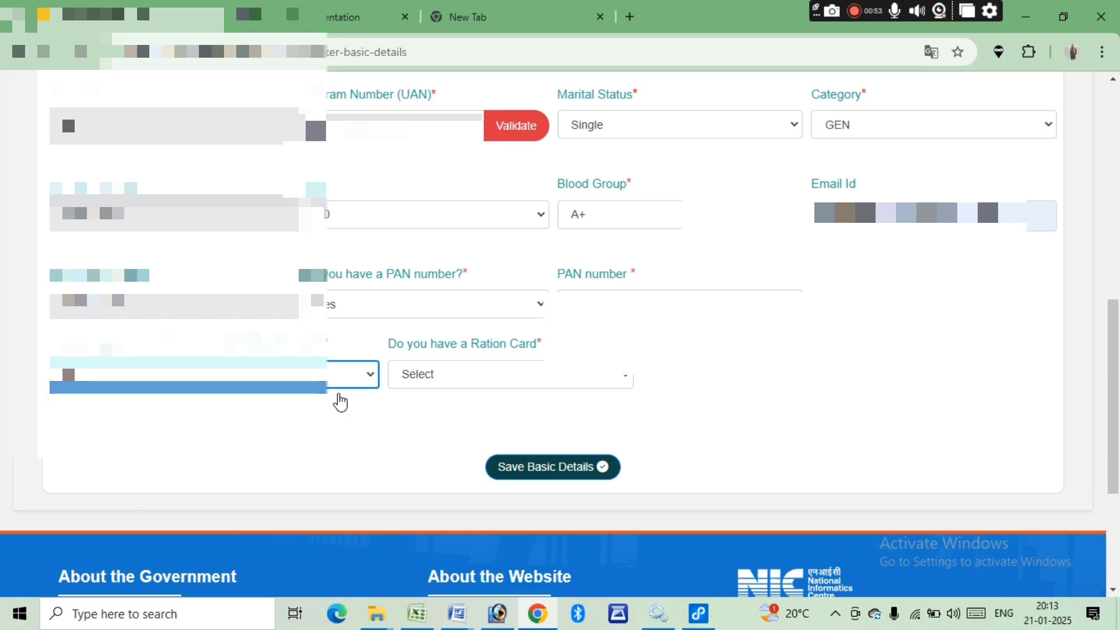
pyautogui.click(479, 380)
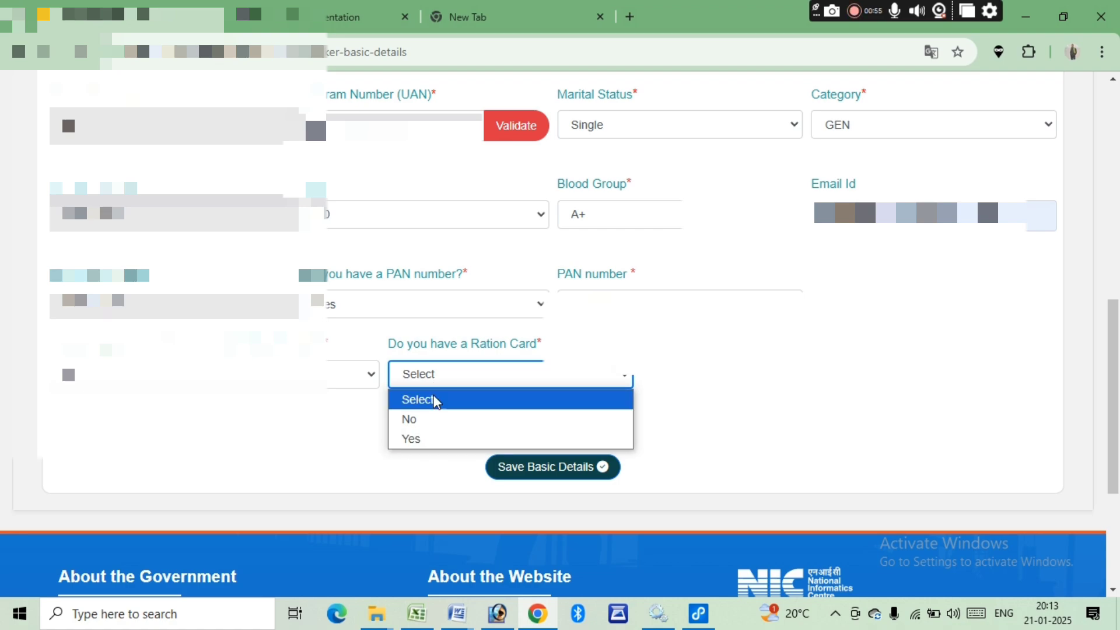
pyautogui.click(413, 439)
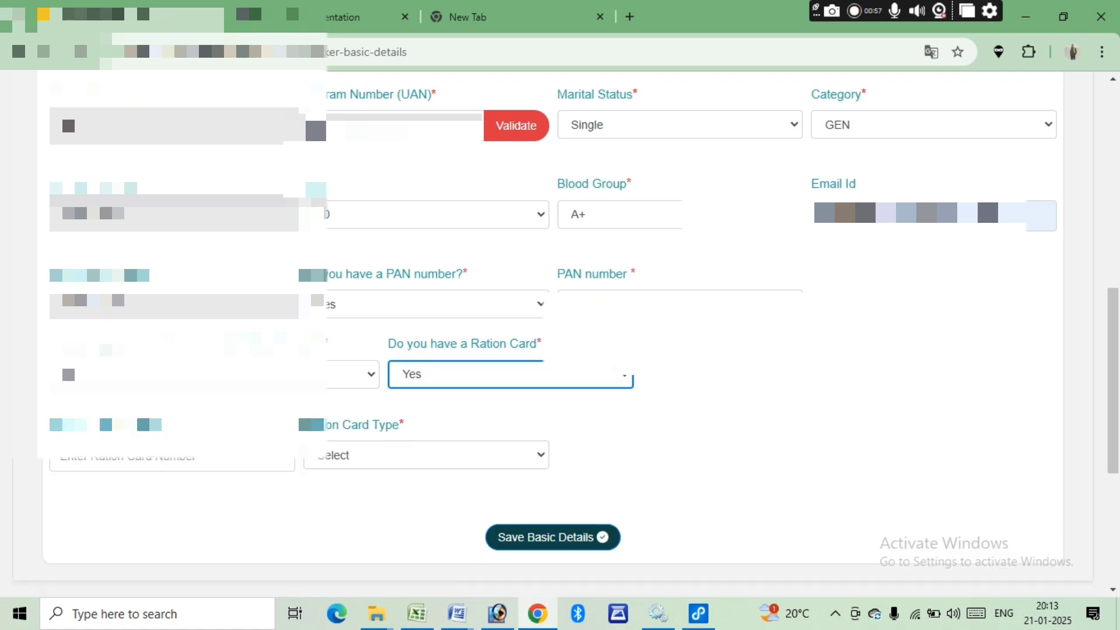
# Enter the worker's ration card number.
pyautogui.click(172, 453)
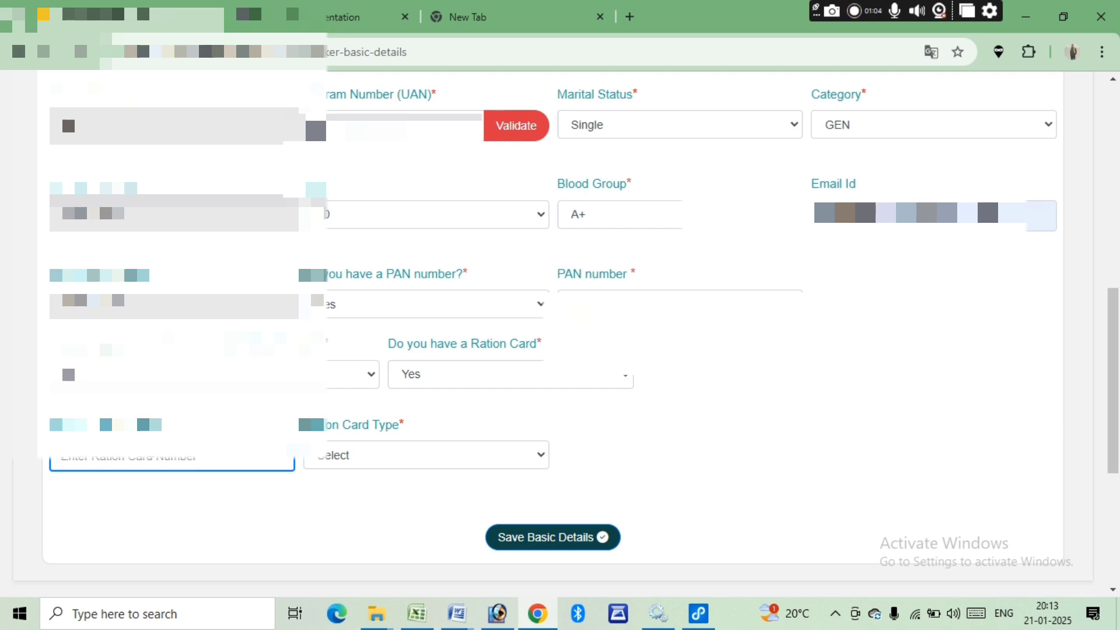
# Set Ration Card Type to Antyodaya Anna Yojana (AAY) and save the basic details.
pyautogui.click(396, 461)
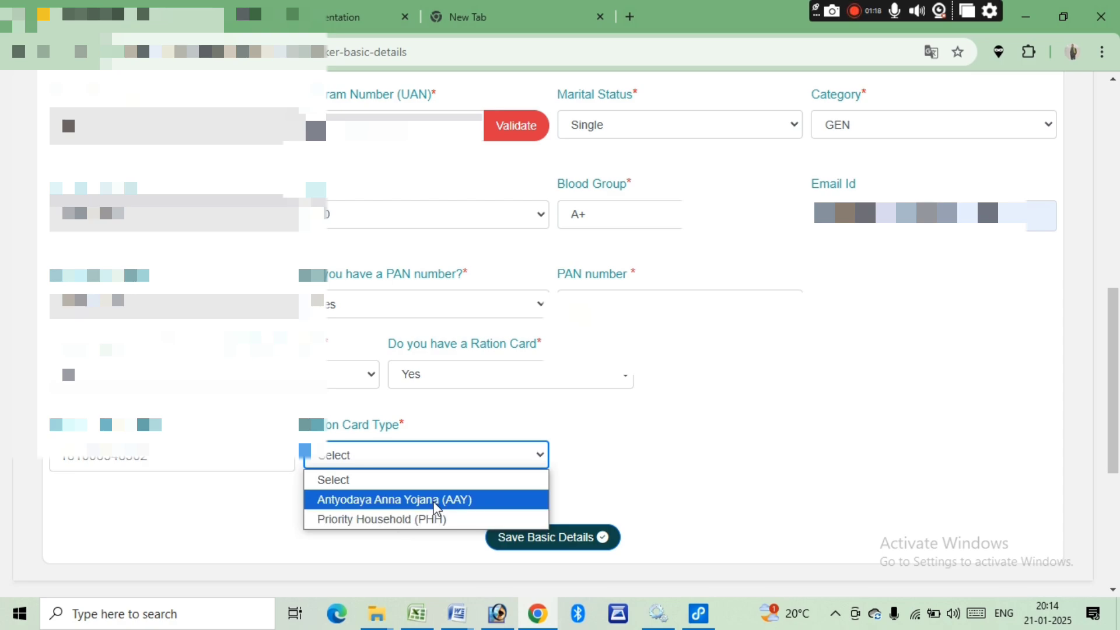
pyautogui.click(432, 500)
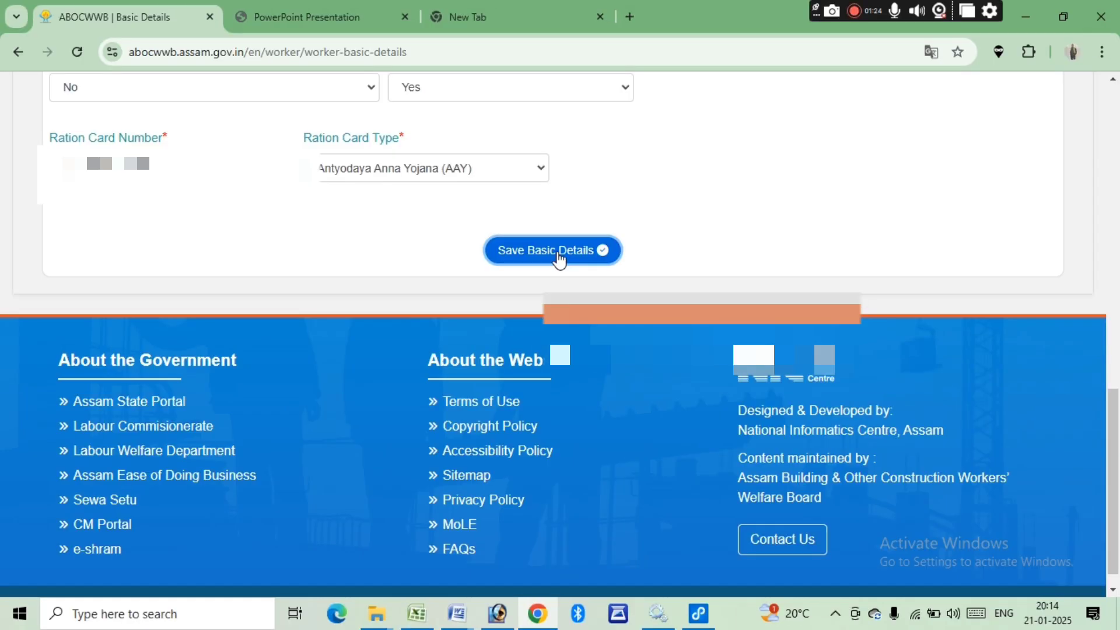
pyautogui.click(557, 252)
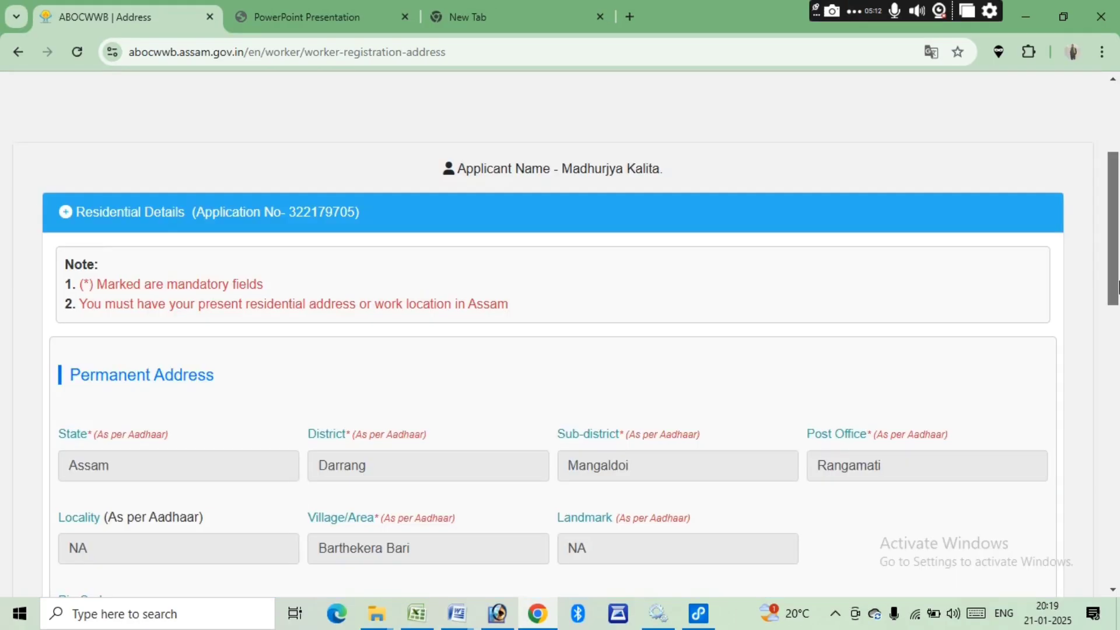
# Tick and then untick the option to copy the permanent address as the present address.
pyautogui.moveTo(1119, 282); pyautogui.dragTo(1119, 336)
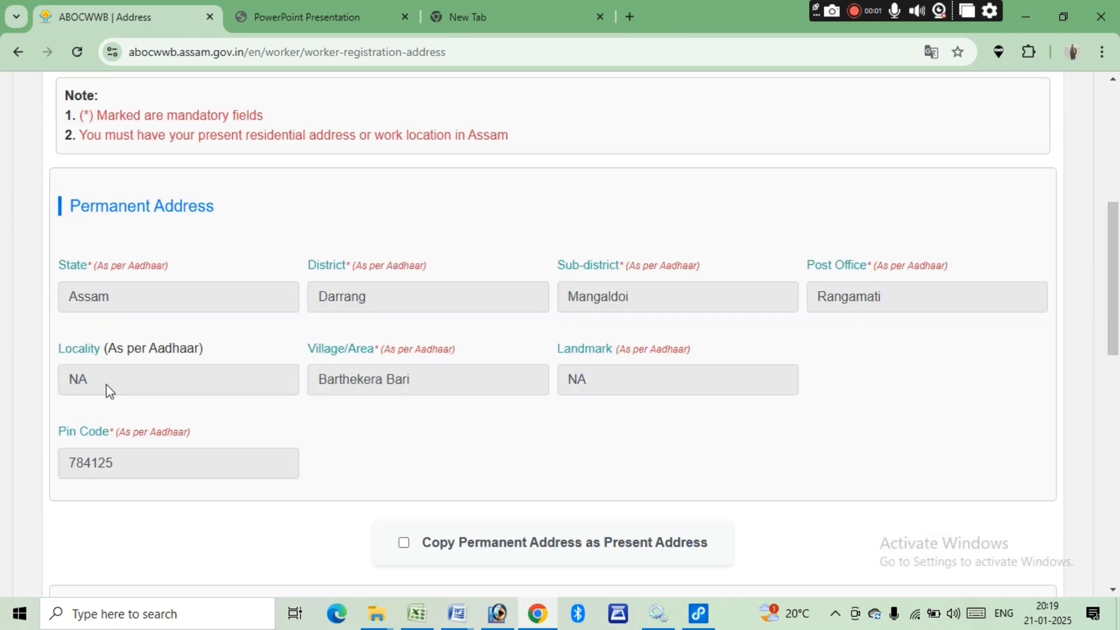
pyautogui.click(221, 378)
pyautogui.click(179, 463)
pyautogui.moveTo(1119, 325); pyautogui.dragTo(1119, 423)
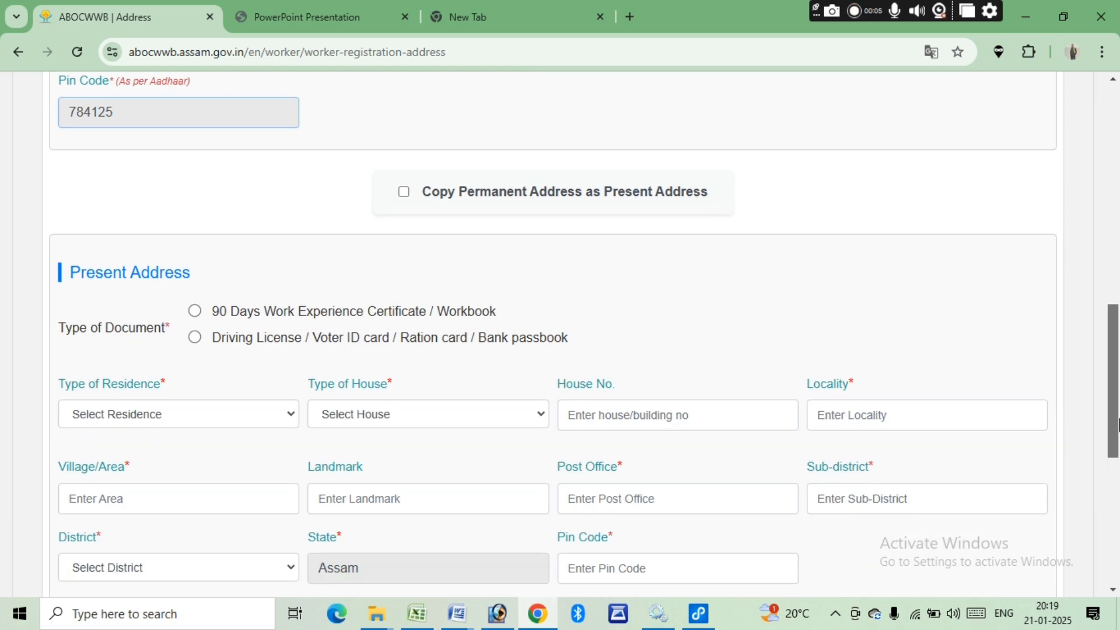
pyautogui.click(414, 193)
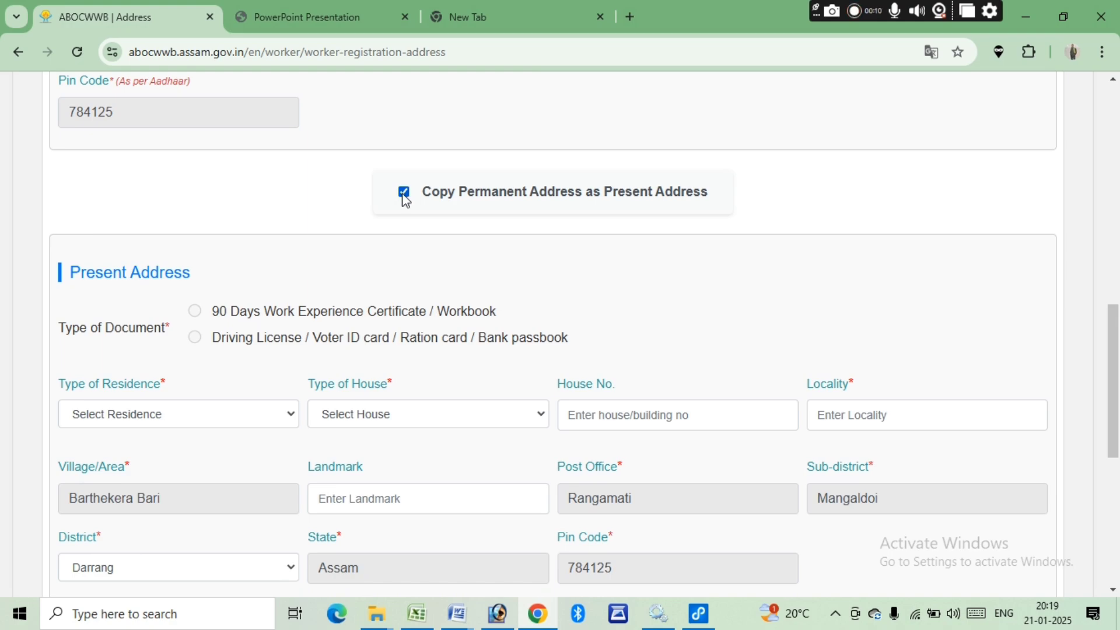
pyautogui.click(403, 194)
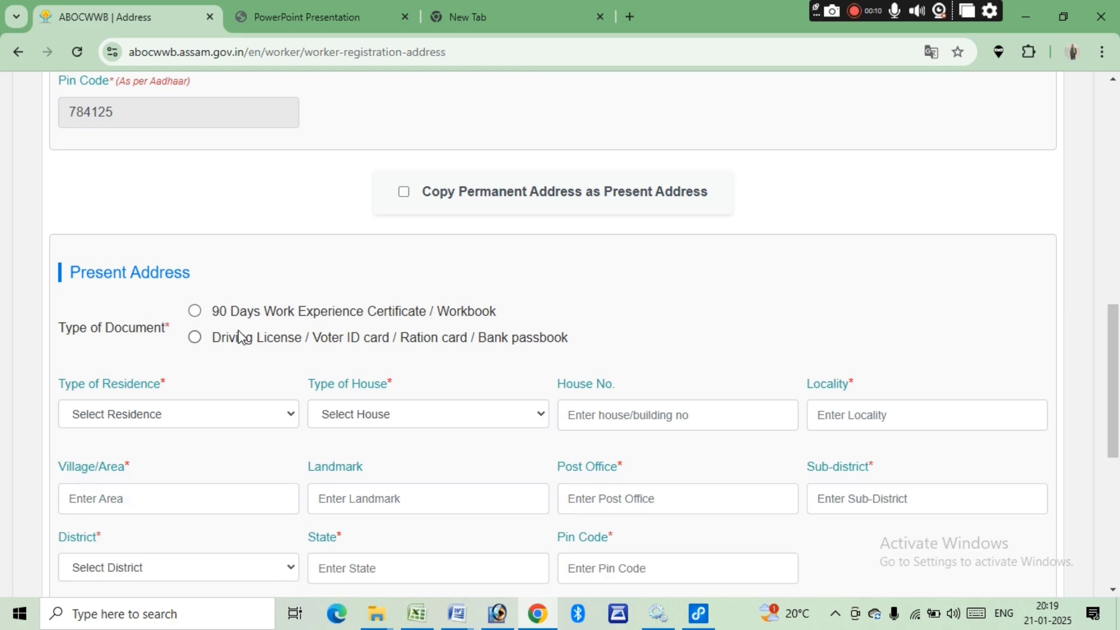
# Choose Driving License / Voter ID card / Ration card / Bank passbook as document type, Owned residence and Kutcha house.
pyautogui.click(194, 337)
pyautogui.click(182, 416)
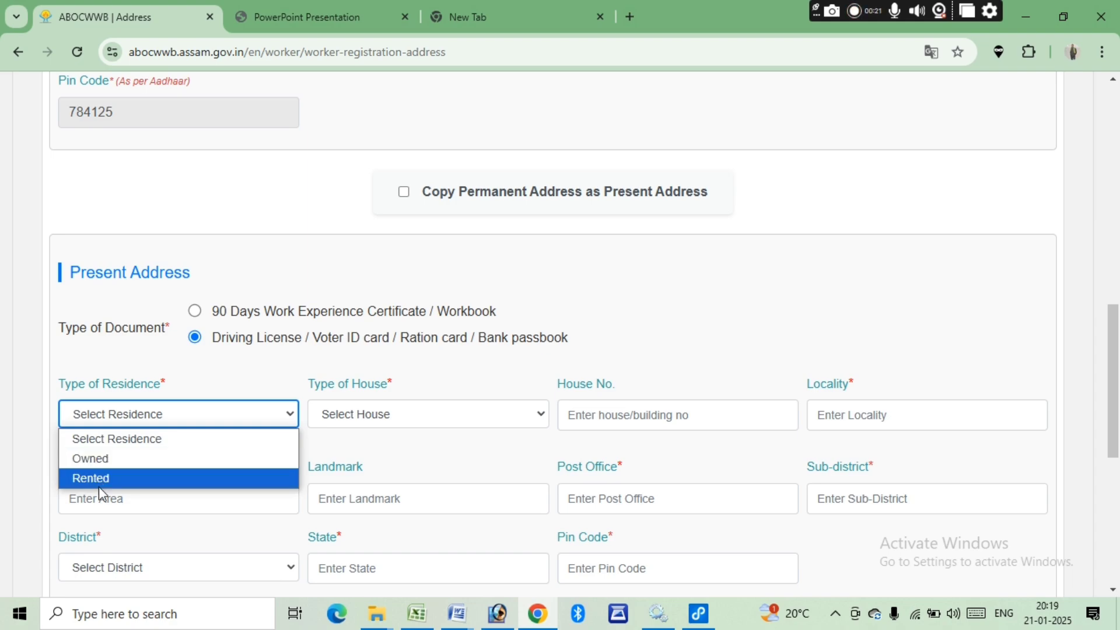
pyautogui.click(130, 460)
pyautogui.click(431, 416)
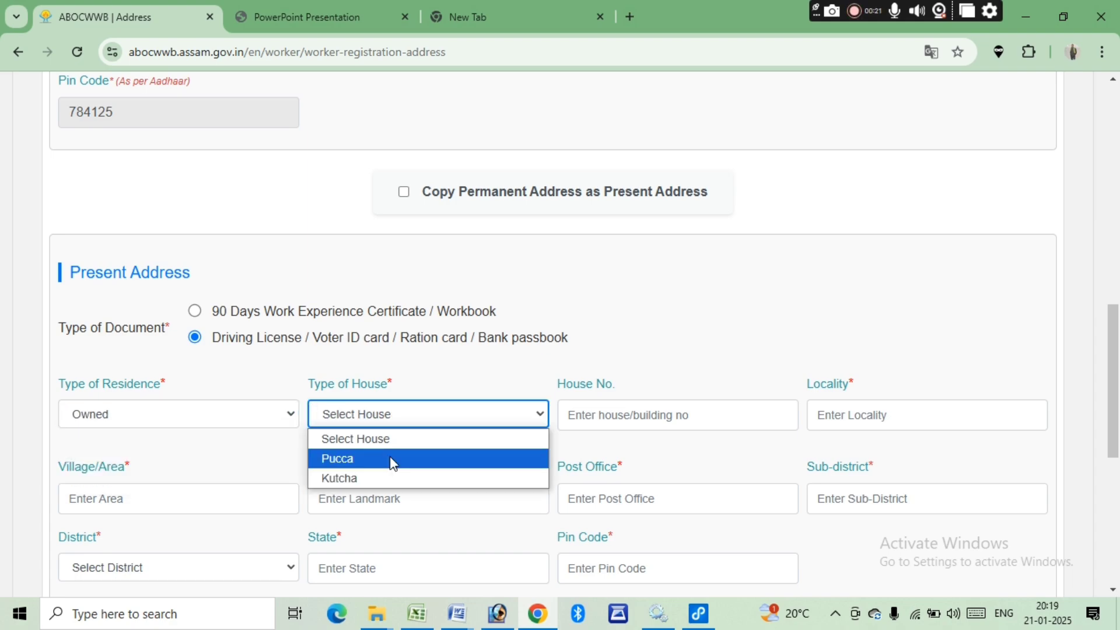
pyautogui.click(363, 477)
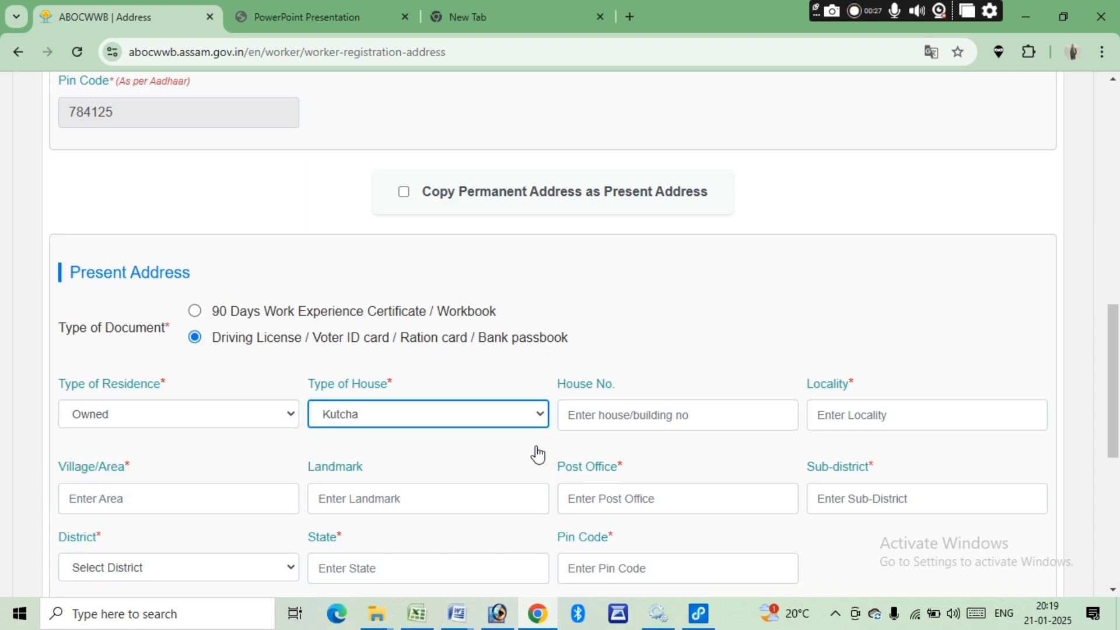
# Enter the present address house number.
pyautogui.click(621, 414)
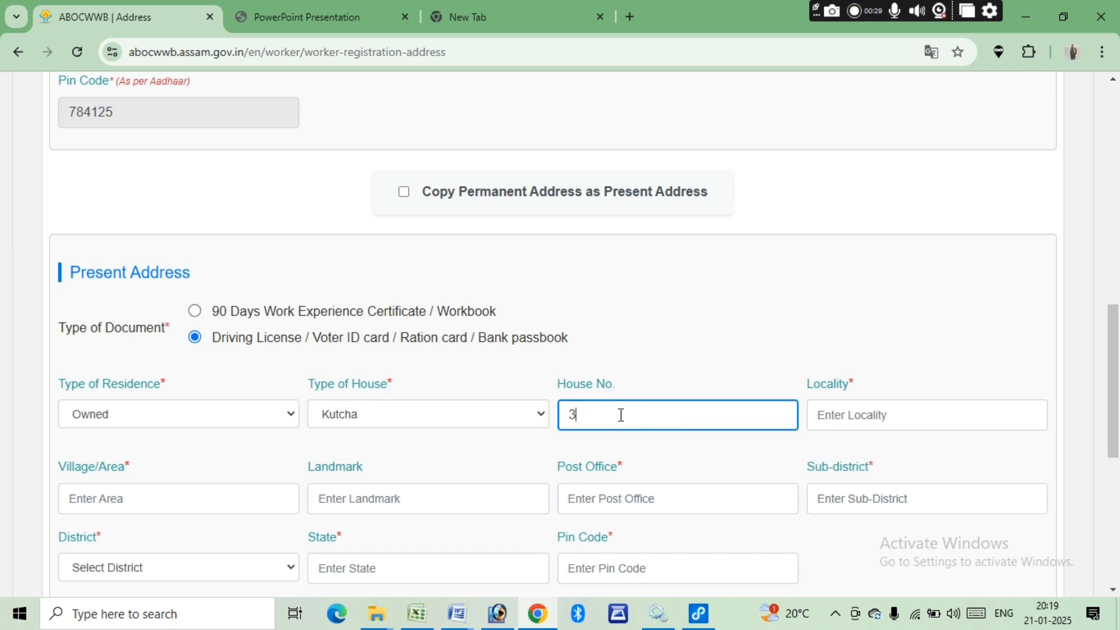
# Toggle the copy-permanent-address option on and off again.
pyautogui.click(855, 402)
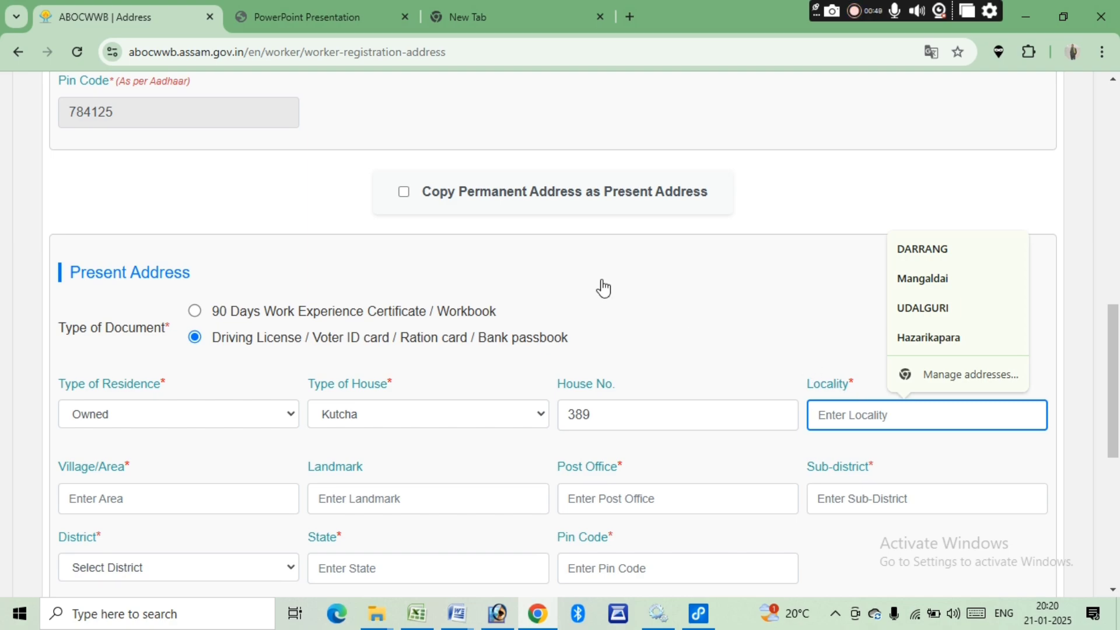
pyautogui.click(404, 192)
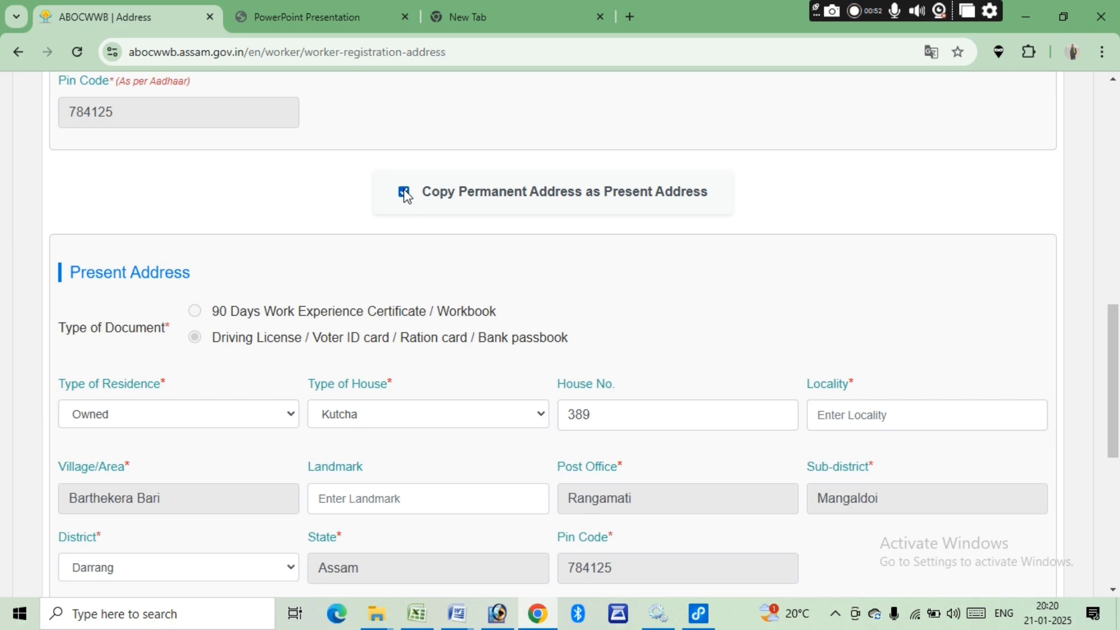
pyautogui.click(404, 193)
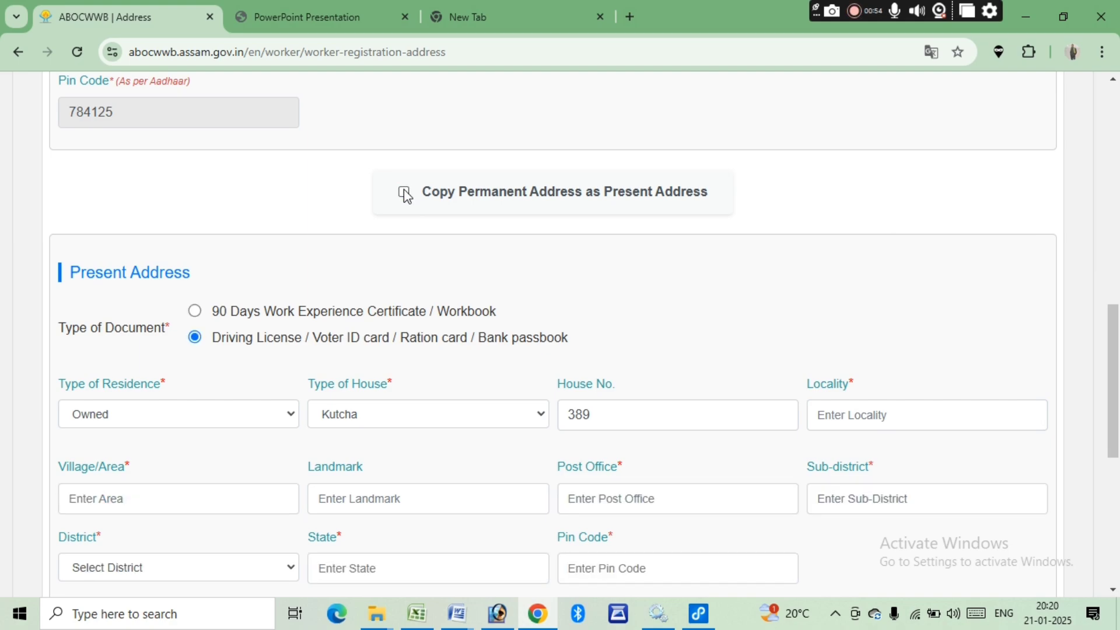
# Enter INDIAN as the present address locality.
pyautogui.click(873, 416)
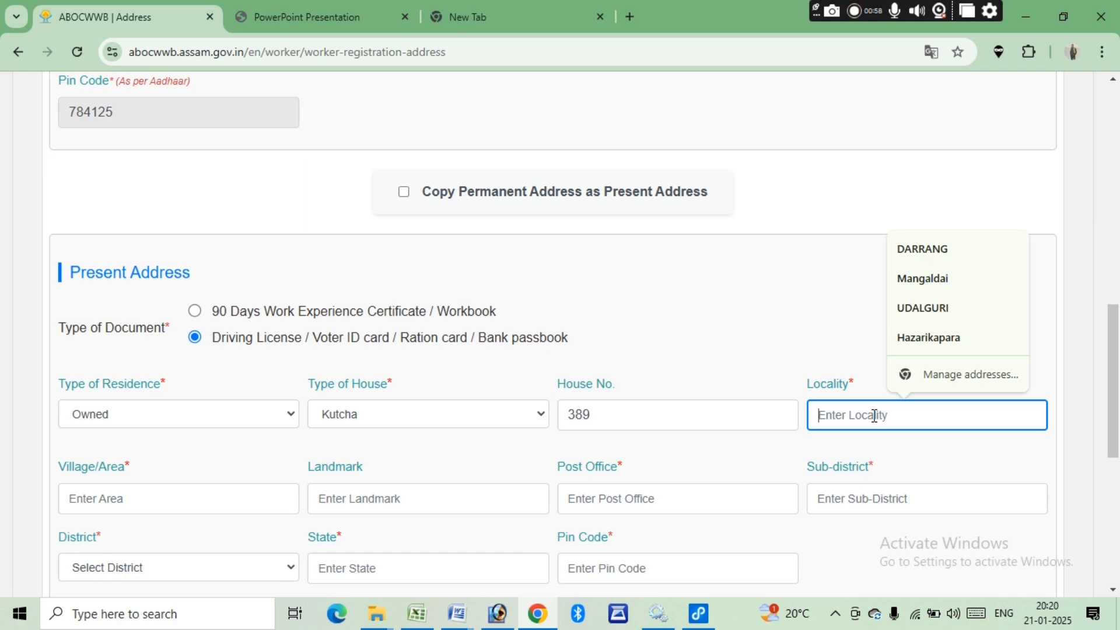
pyautogui.write('INDIAN')
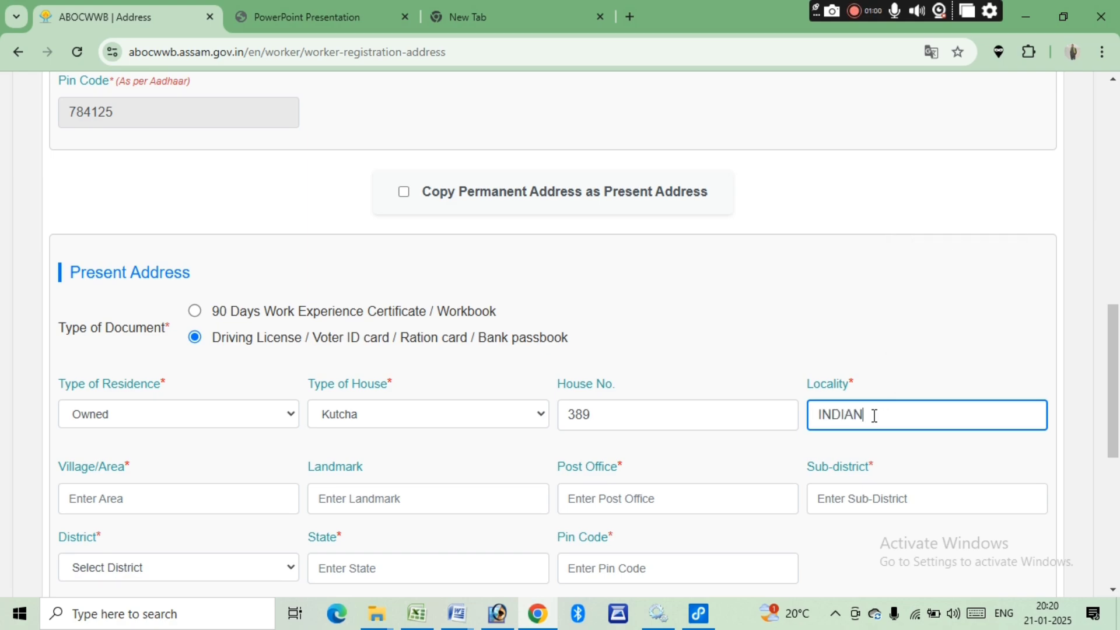
# Enter BARTHEKERABARI as the present address village/area, correcting a stray letter.
pyautogui.click(136, 494)
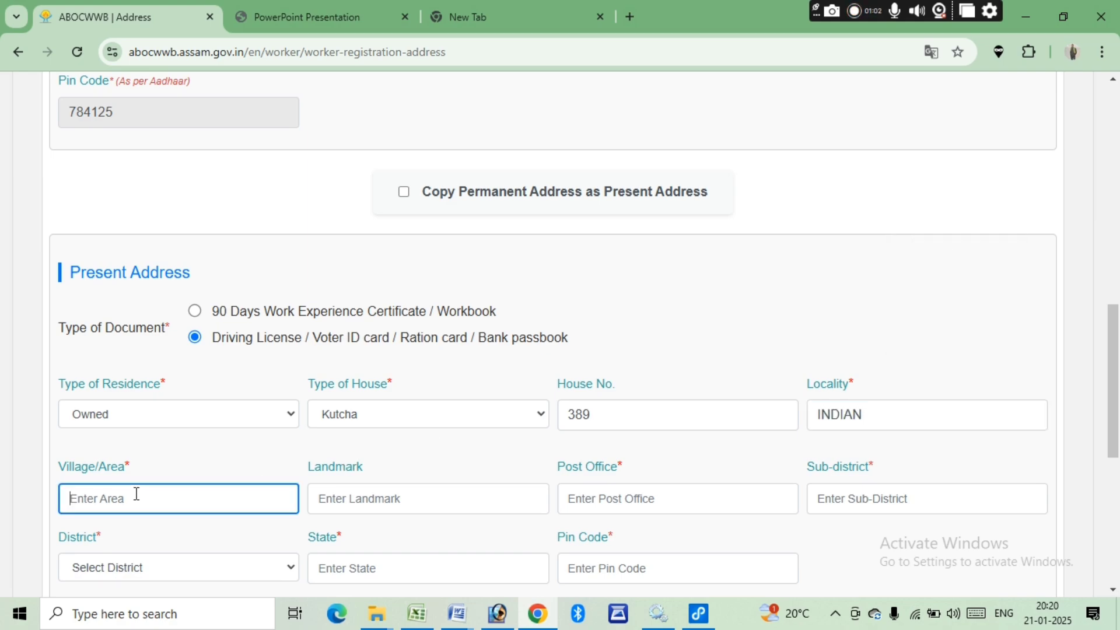
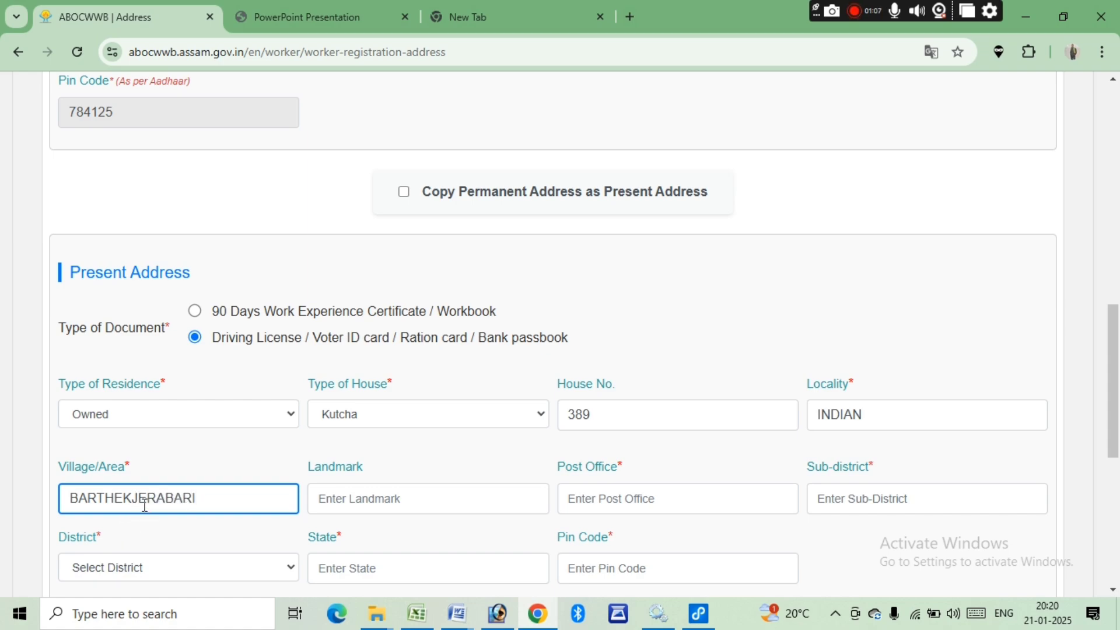
pyautogui.click(141, 505)
pyautogui.press('BackSpace')
pyautogui.click(348, 505)
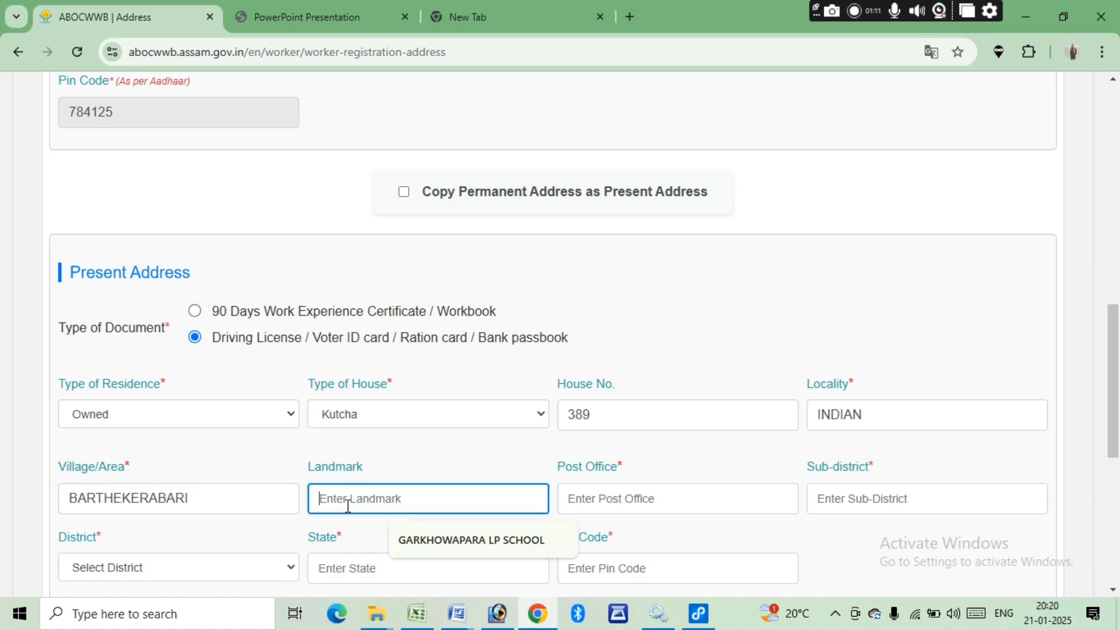
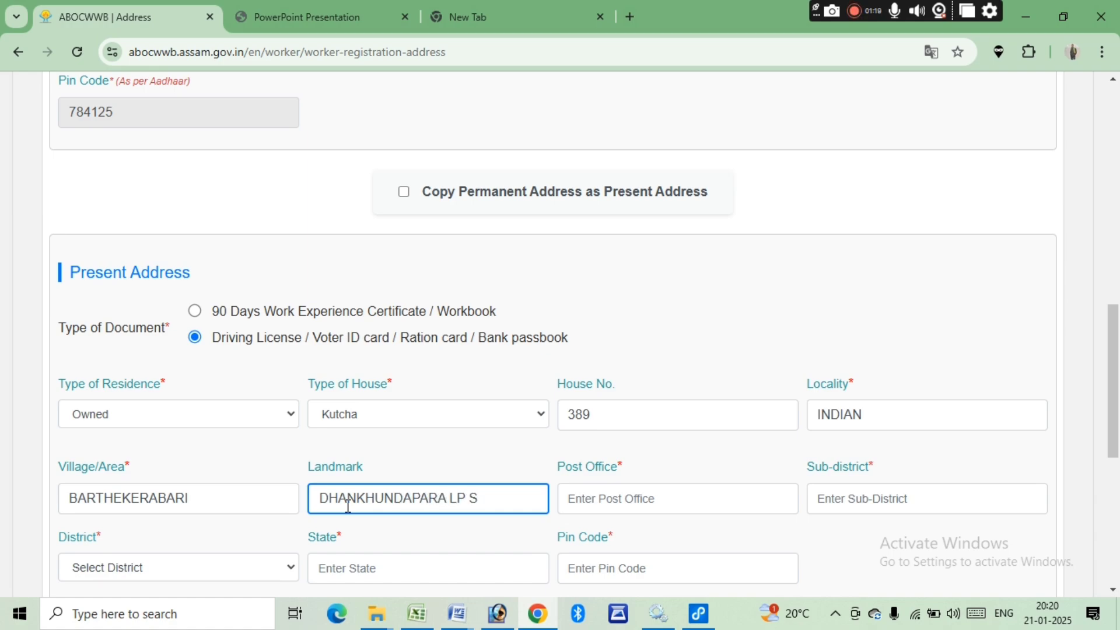
# Enter RANGAMATI as the present address post office.
pyautogui.click(573, 508)
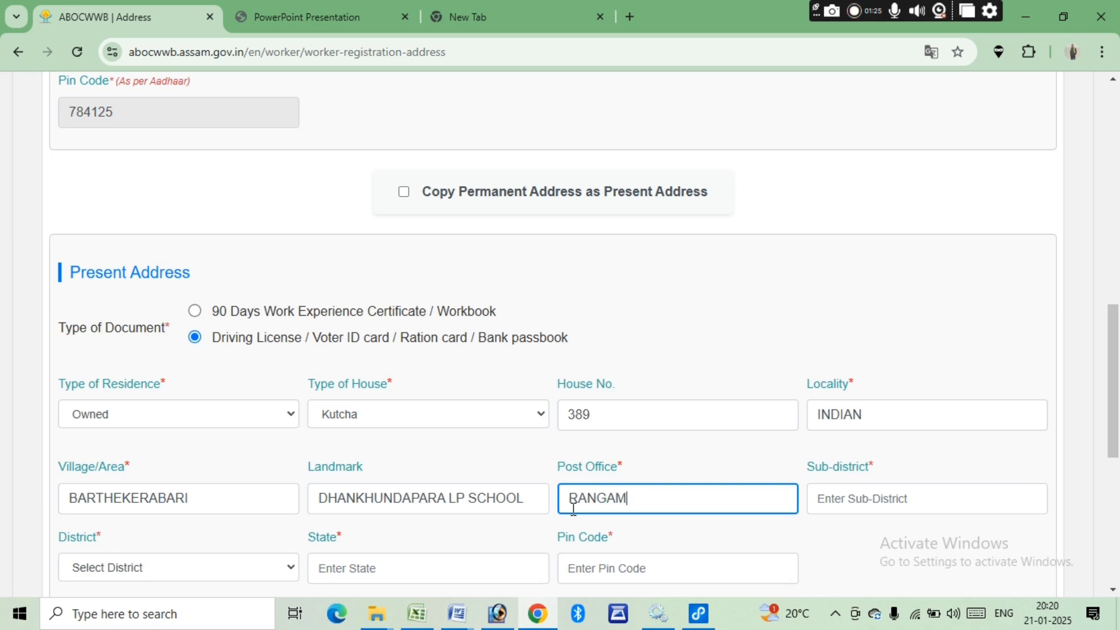
# Enter MANGALDAI as the present address sub-district.
pyautogui.click(831, 509)
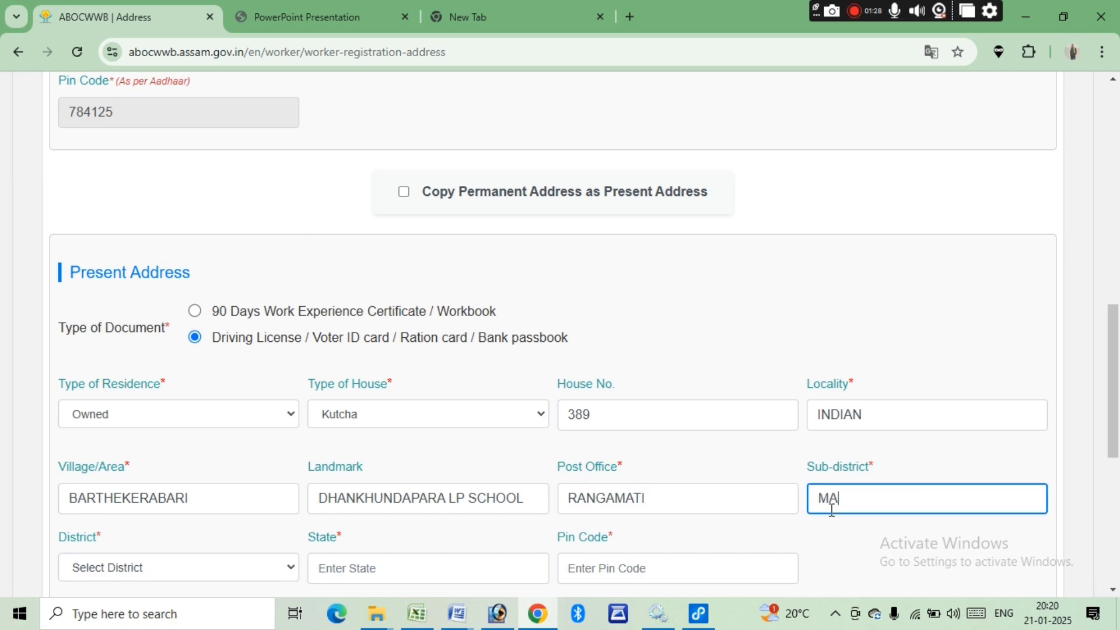
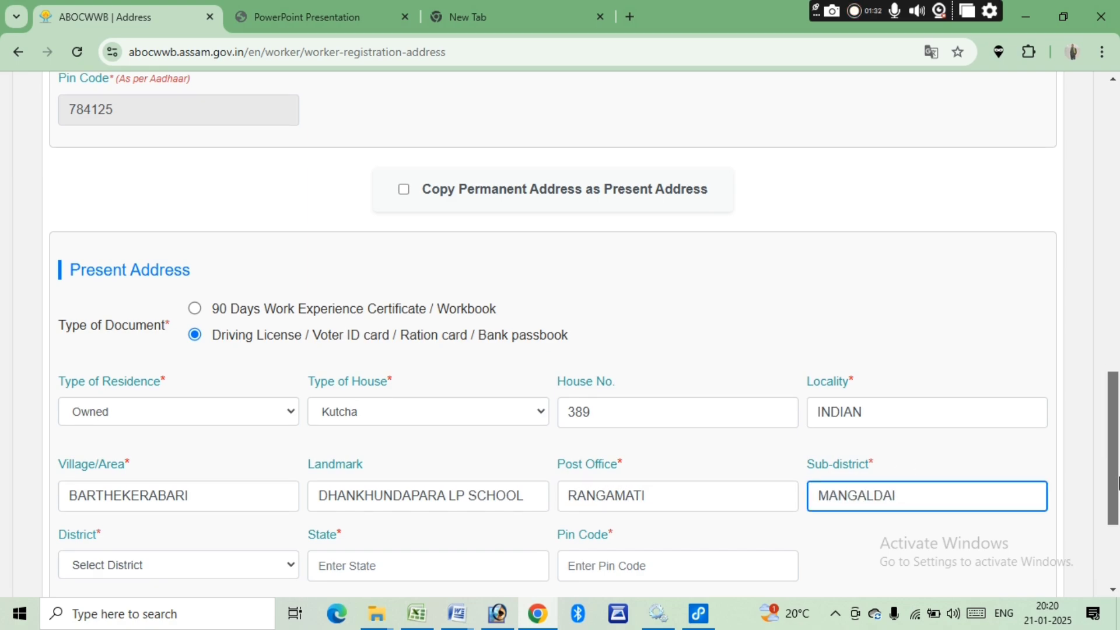
pyautogui.scroll(-5, 1057, 453)
pyautogui.click(163, 274)
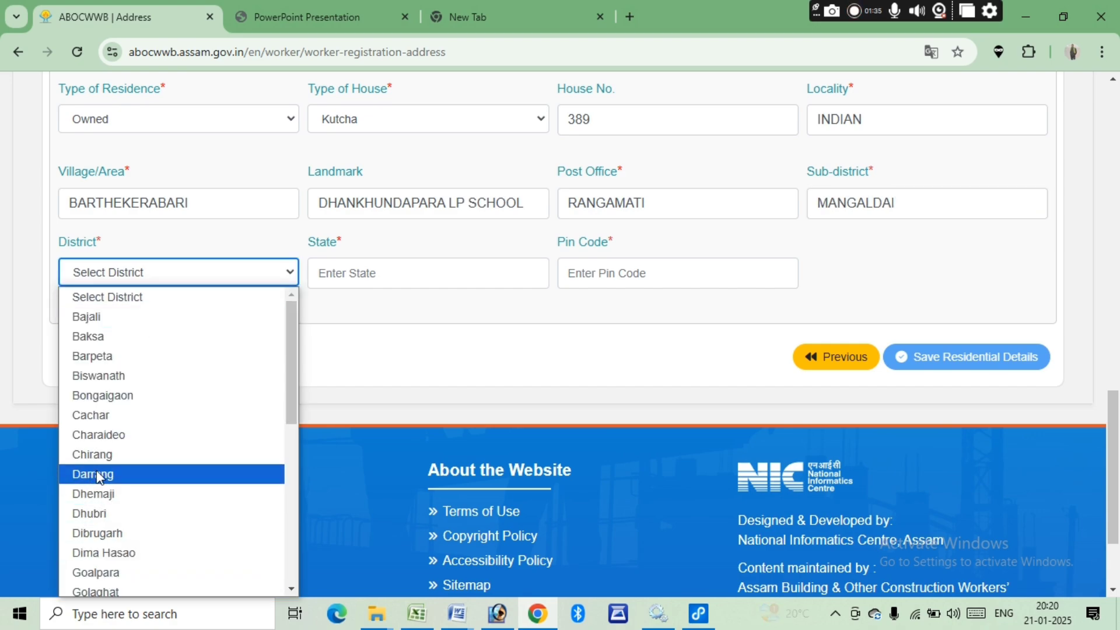
pyautogui.click(97, 476)
pyautogui.click(368, 282)
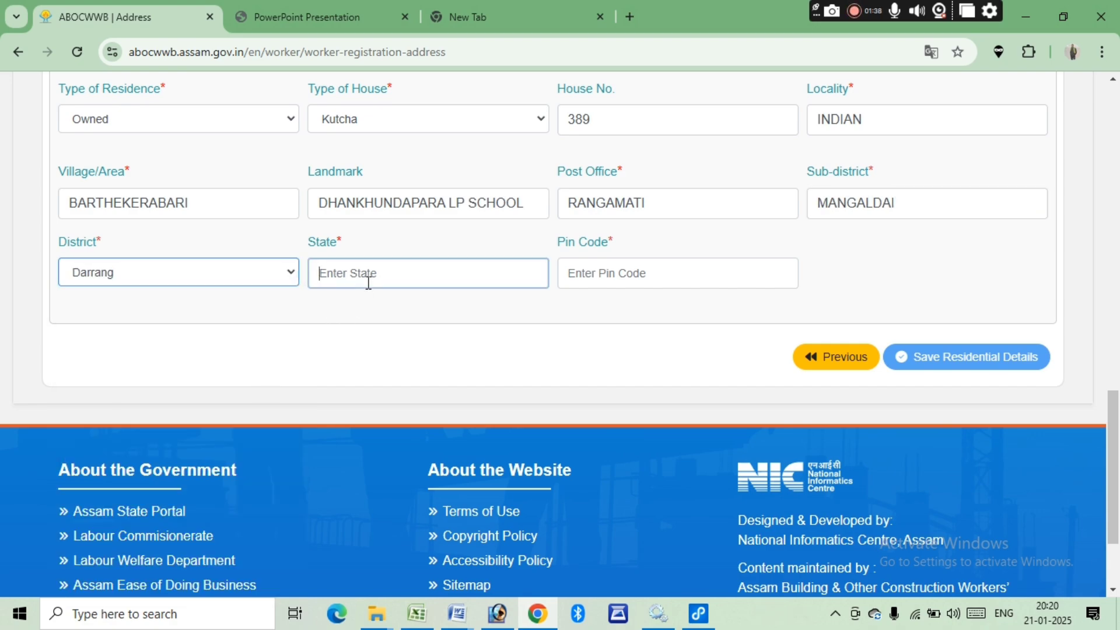
pyautogui.click(429, 321)
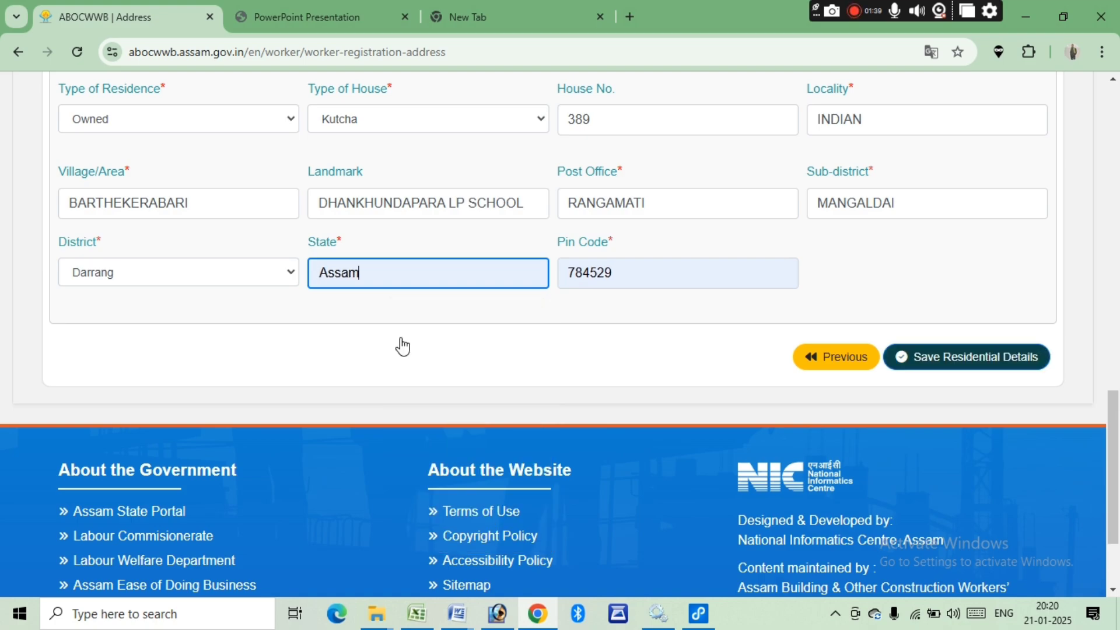
# Review the address form and save the residential details.
pyautogui.moveTo(1114, 408); pyautogui.dragTo(1117, 254)
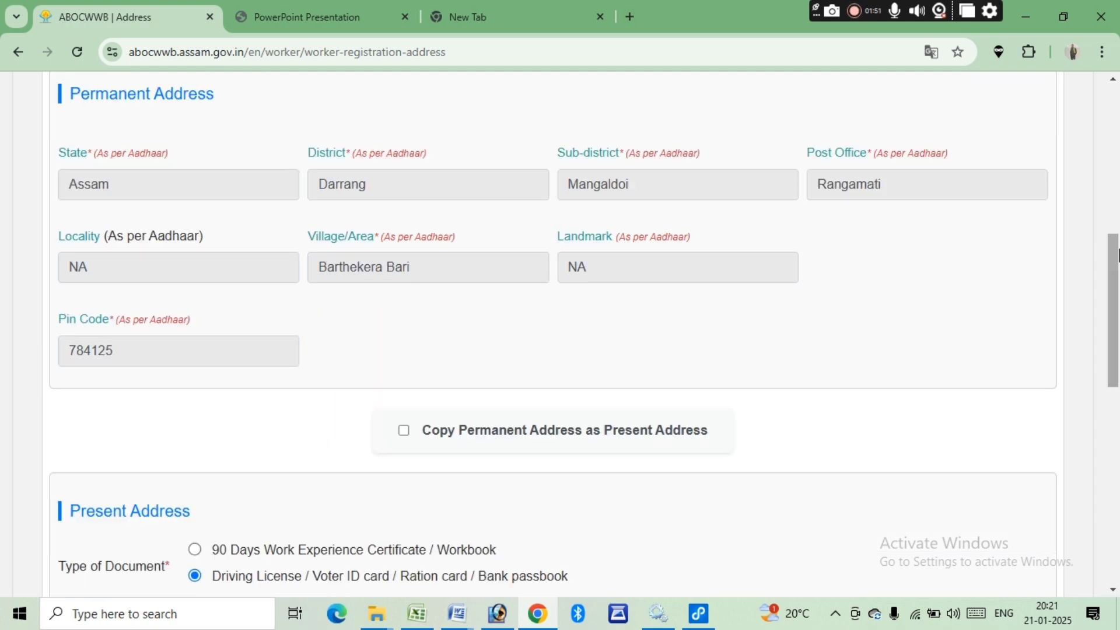
pyautogui.moveTo(1118, 249); pyautogui.dragTo(1117, 387)
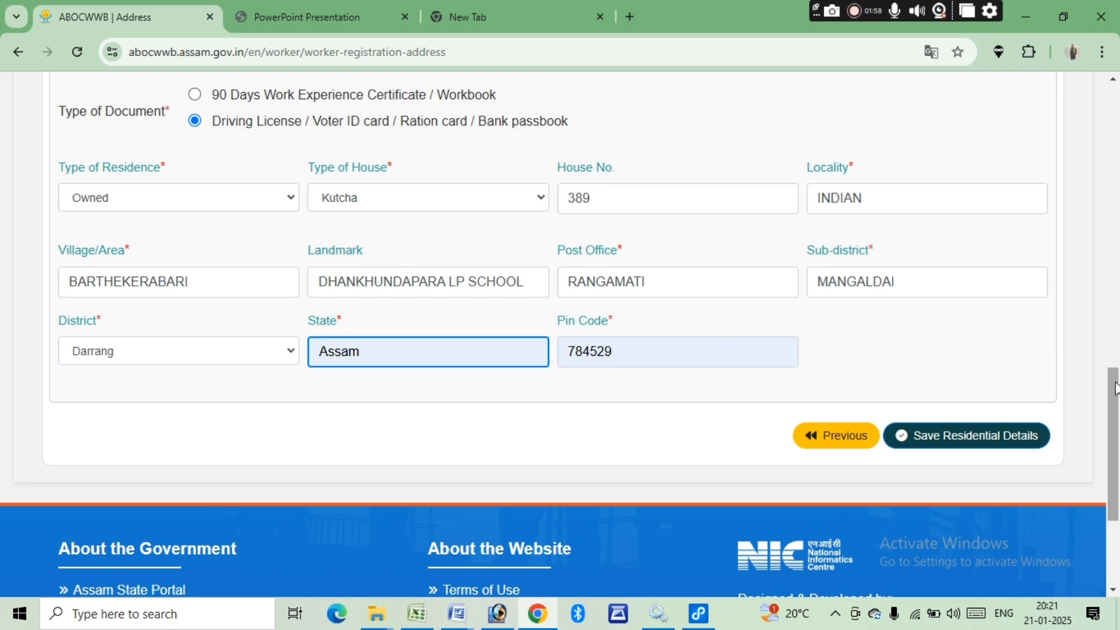
pyautogui.click(958, 439)
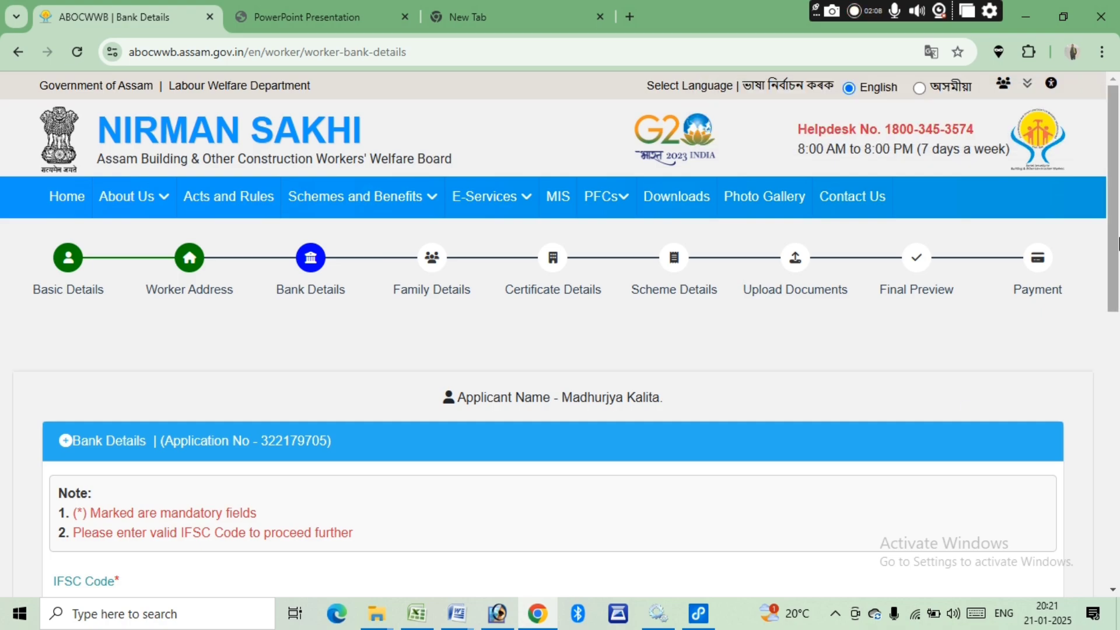
# Enter the bank's IFSC code and search for the bank details.
pyautogui.moveTo(1119, 236); pyautogui.dragTo(1119, 360)
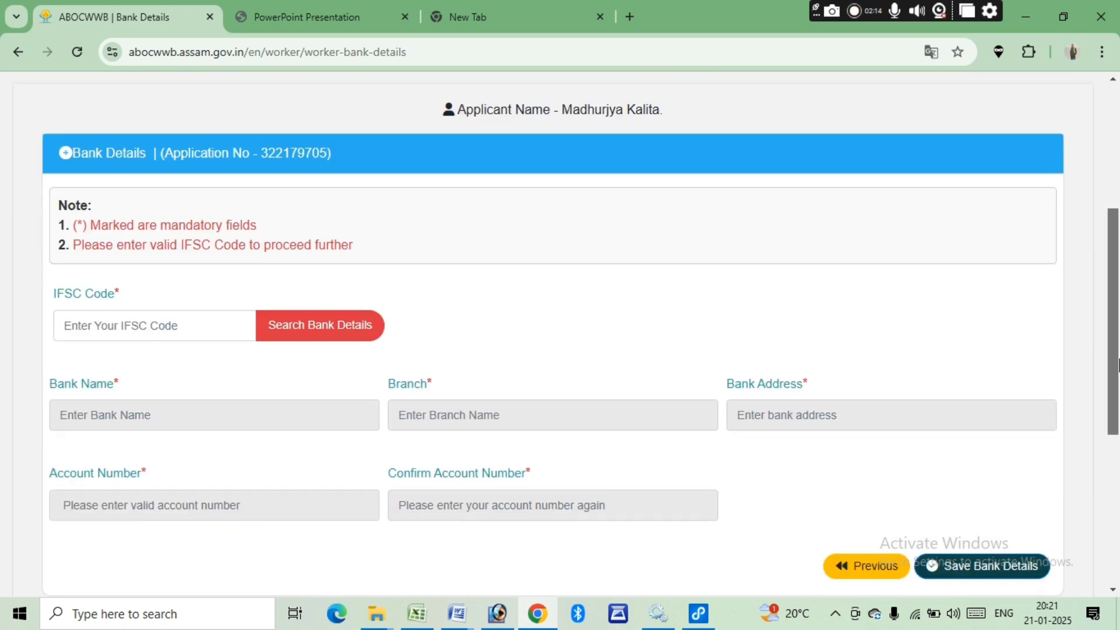
pyautogui.click(121, 323)
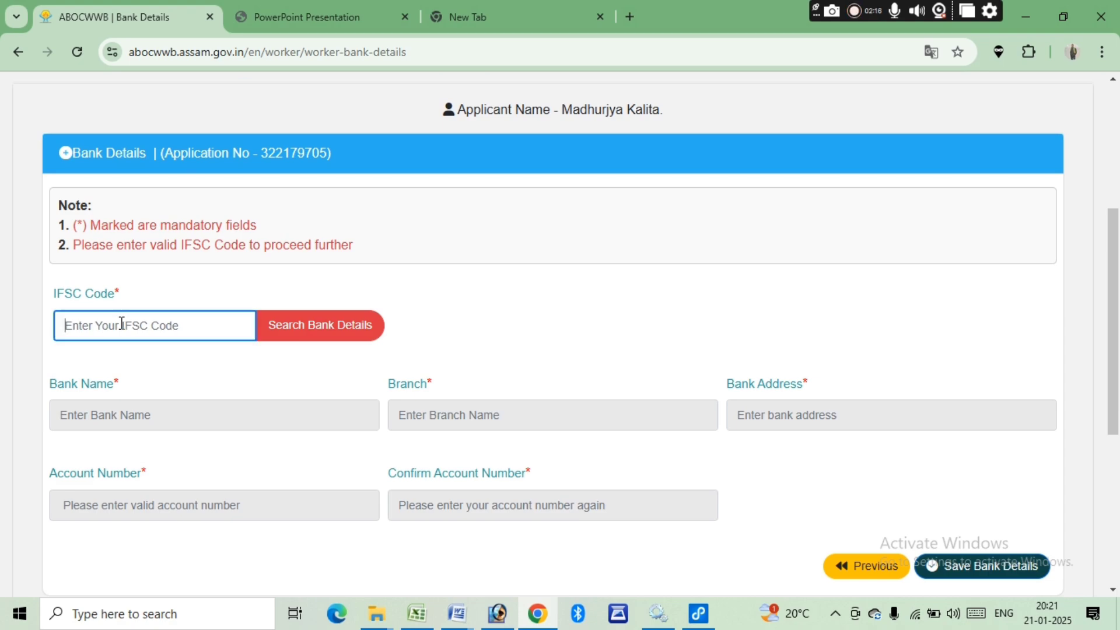
pyautogui.write('***')
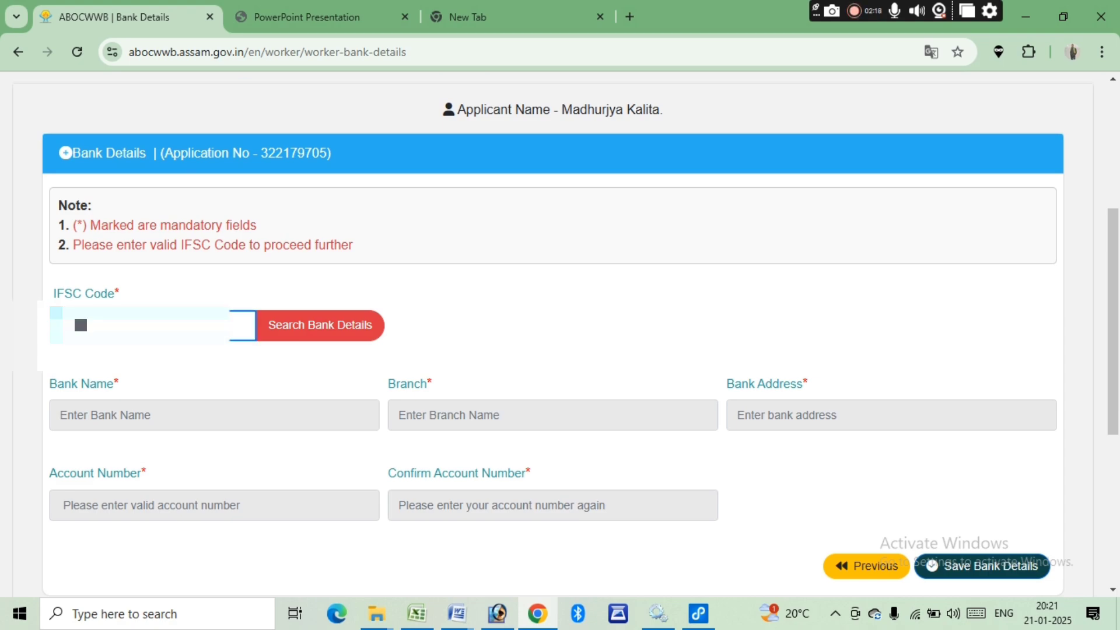
pyautogui.write('*******')
pyautogui.click(281, 326)
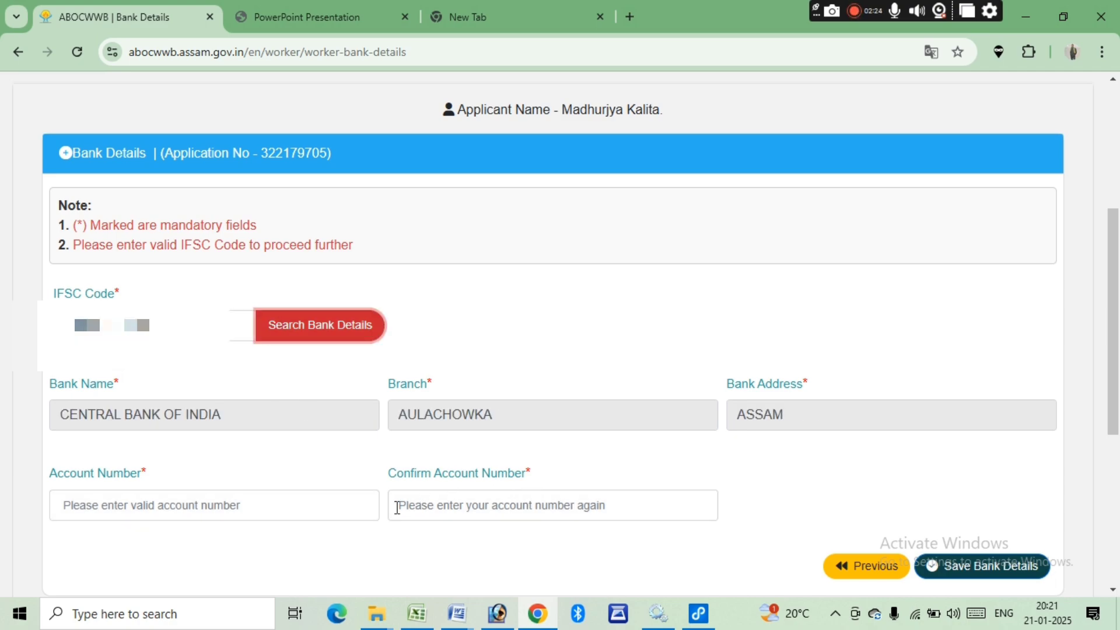
# Enter the worker's bank account number and confirm it in the second field.
pyautogui.click(256, 511)
pyautogui.write('*****')
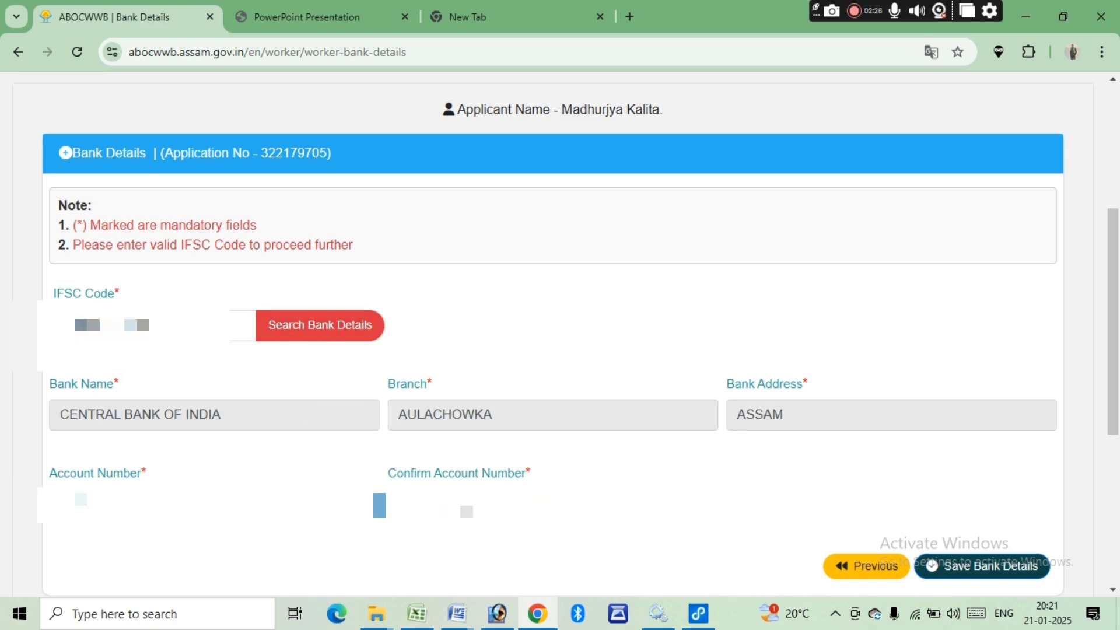
pyautogui.write('***')
pyautogui.click(677, 505)
pyautogui.write('***')
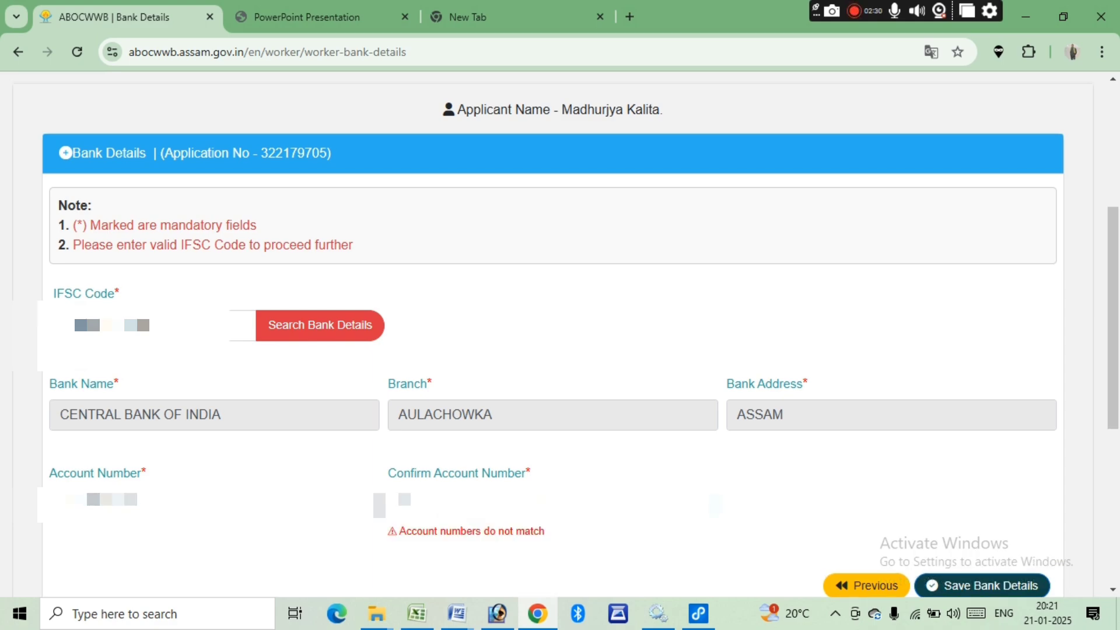
pyautogui.write('***')
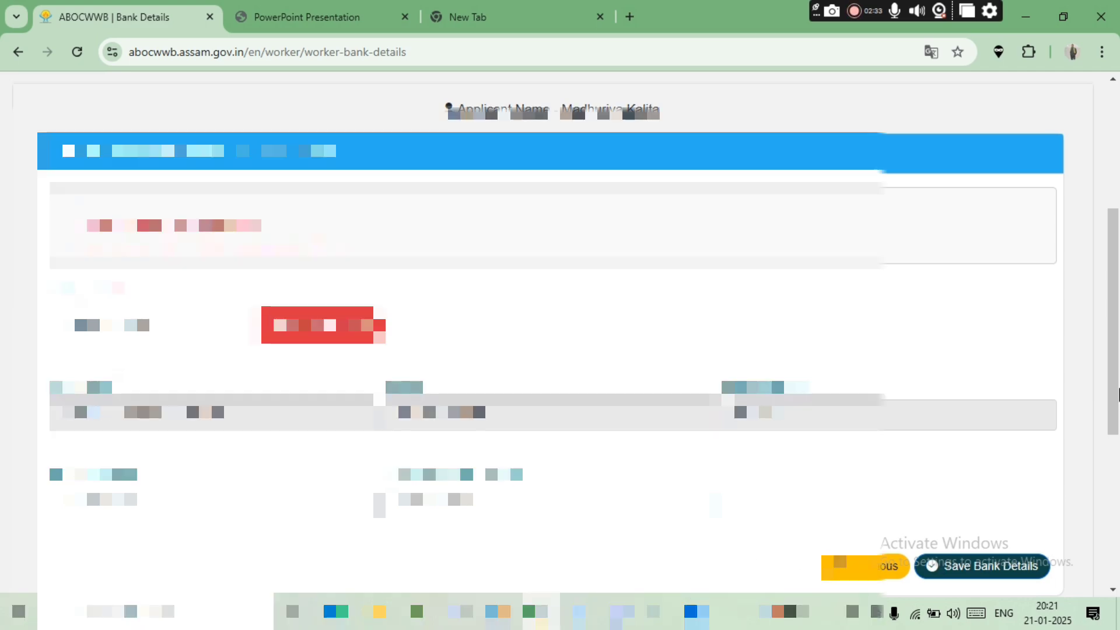
# Save the bank details and dismiss the success notification.
pyautogui.scroll(-3, 1118, 372)
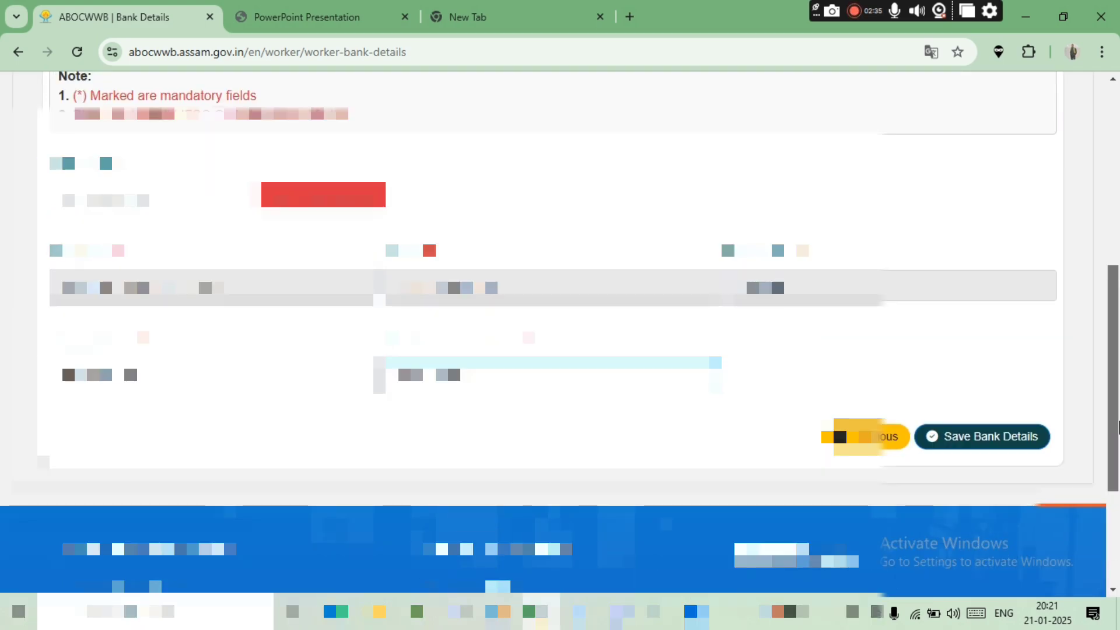
pyautogui.click(976, 452)
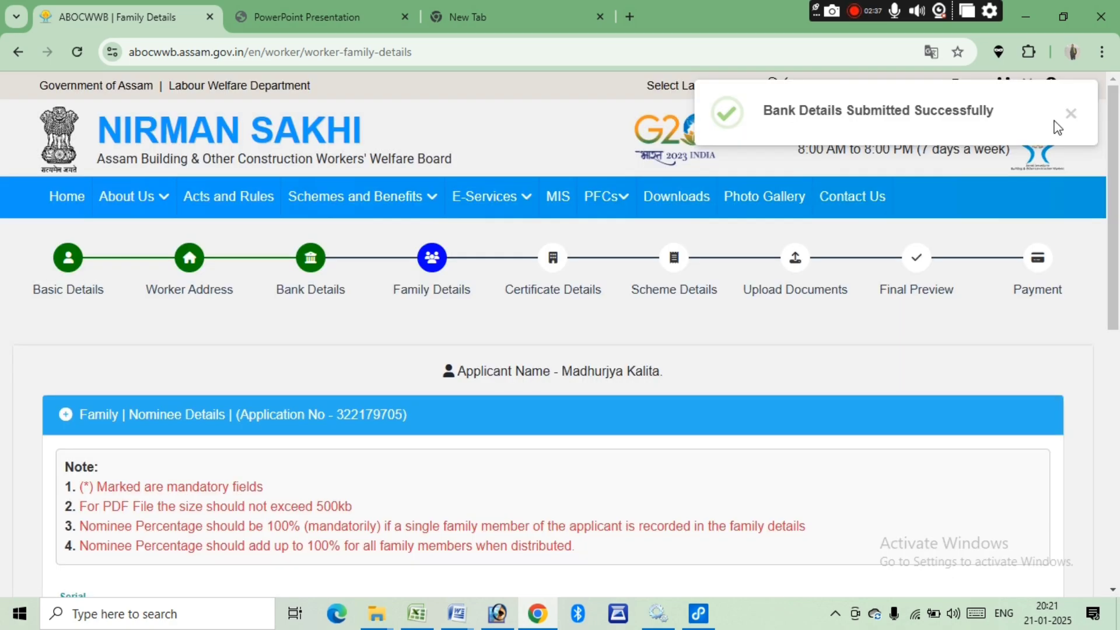
pyautogui.click(1070, 113)
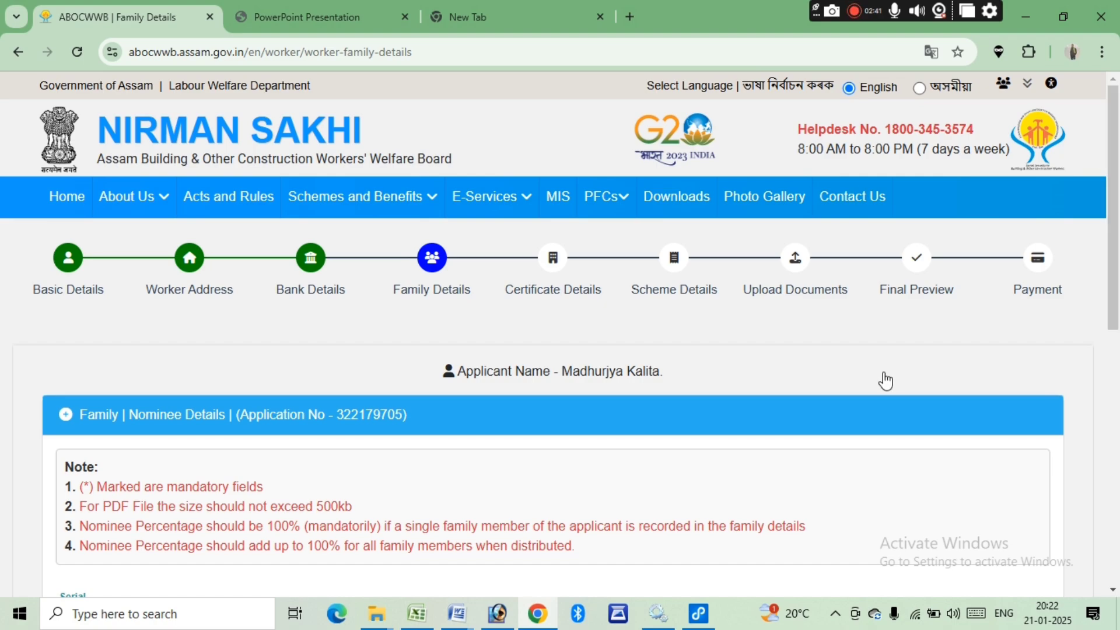
# Enter the first family member's first name and last name in the nominee table.
pyautogui.moveTo(1118, 280); pyautogui.dragTo(1118, 434)
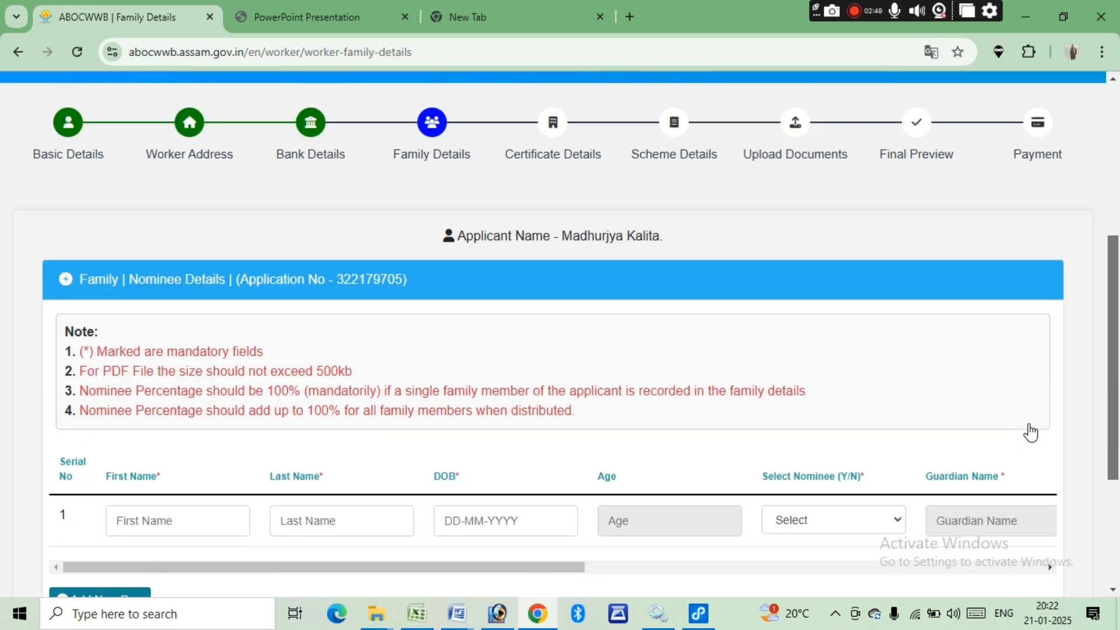
pyautogui.scroll(-3, 1061, 385)
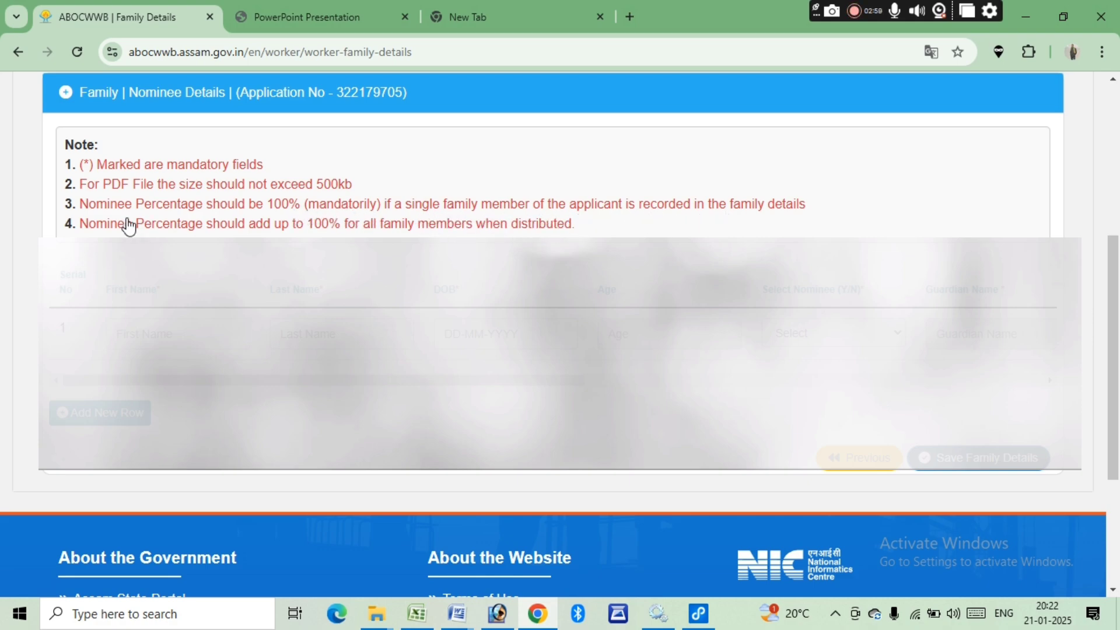
pyautogui.click(179, 343)
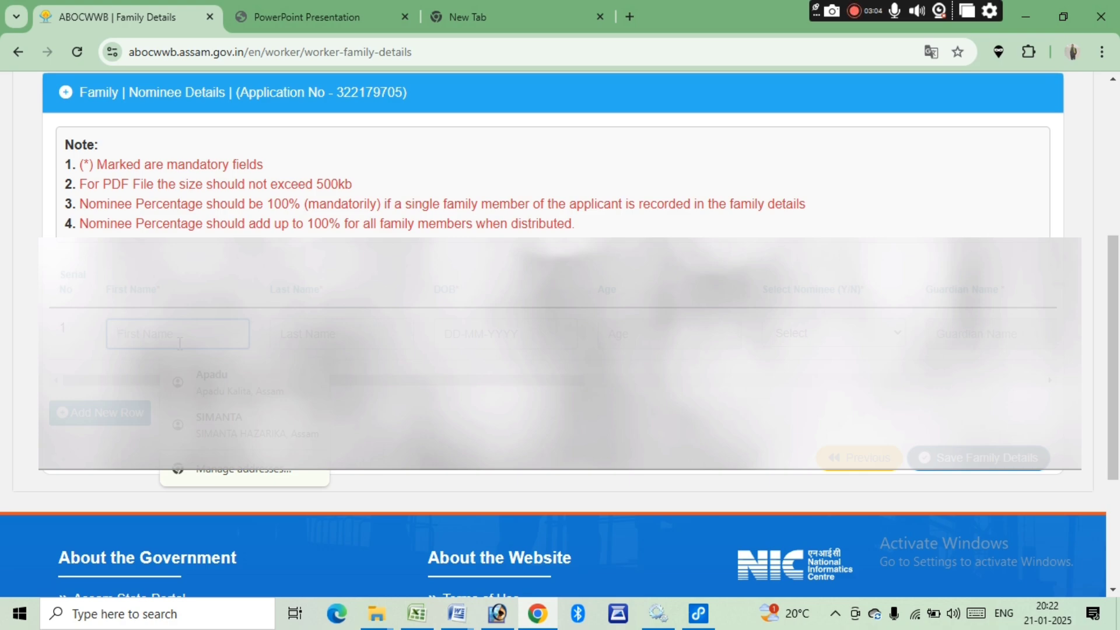
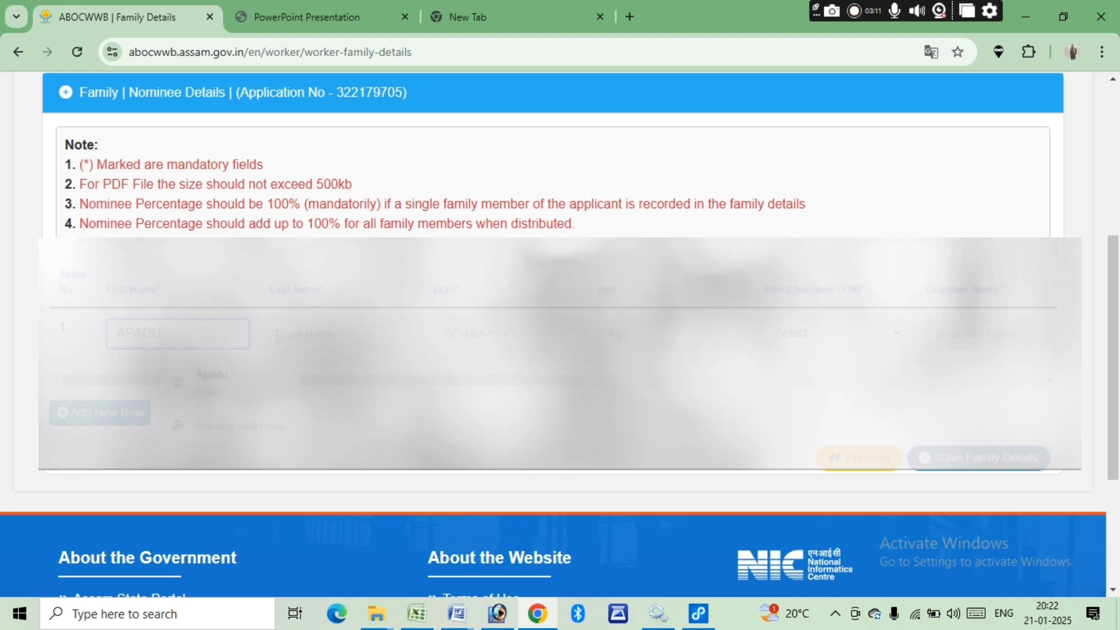
pyautogui.click(301, 332)
# Set the first family member's date of birth using the calendar picker.
pyautogui.click(452, 343)
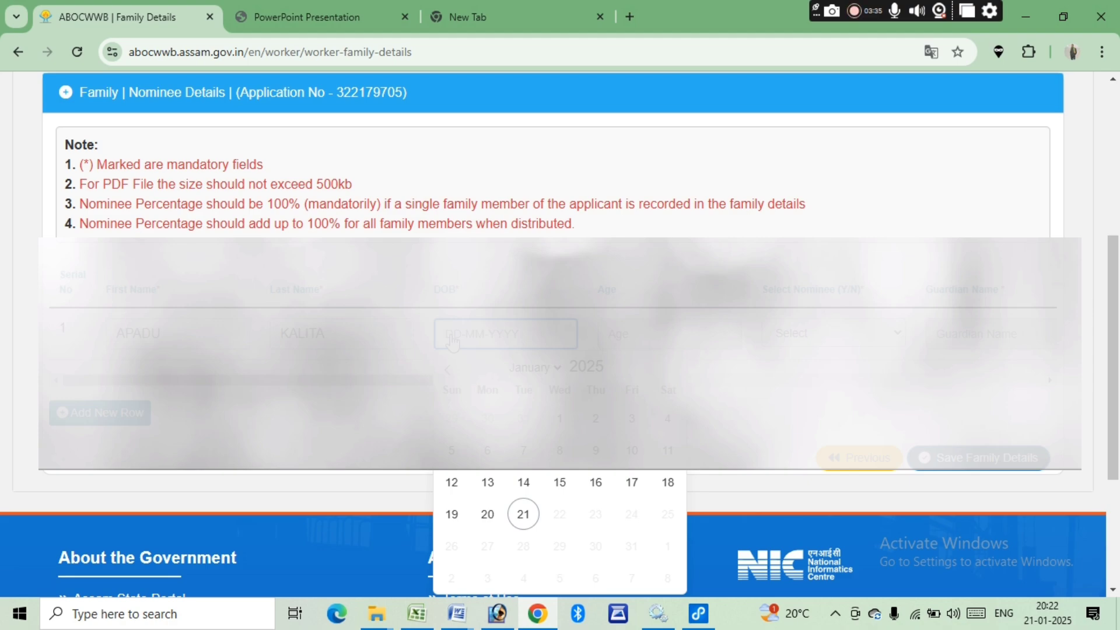
pyautogui.doubleClick(584, 366)
pyautogui.click(610, 373)
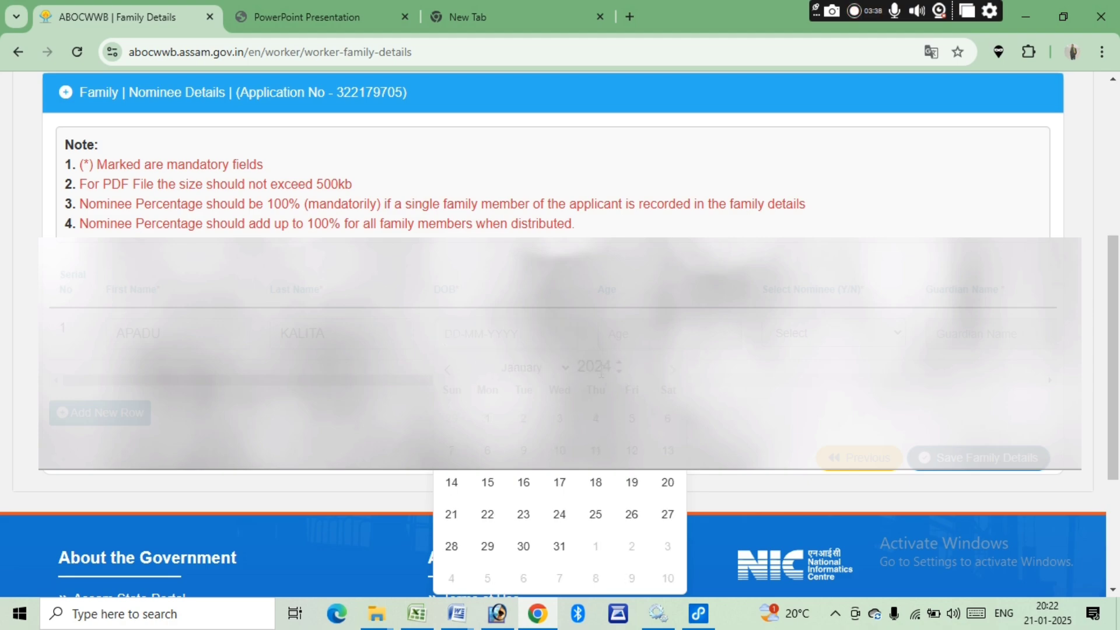
pyautogui.click(671, 371)
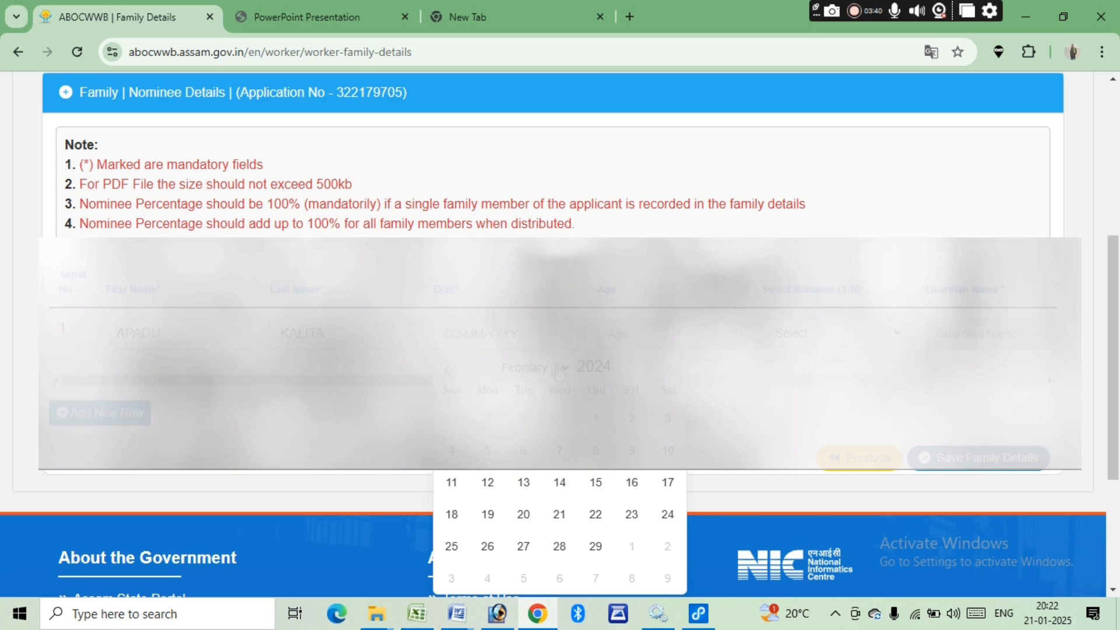
pyautogui.click(594, 367)
pyautogui.click(479, 342)
pyautogui.click(618, 364)
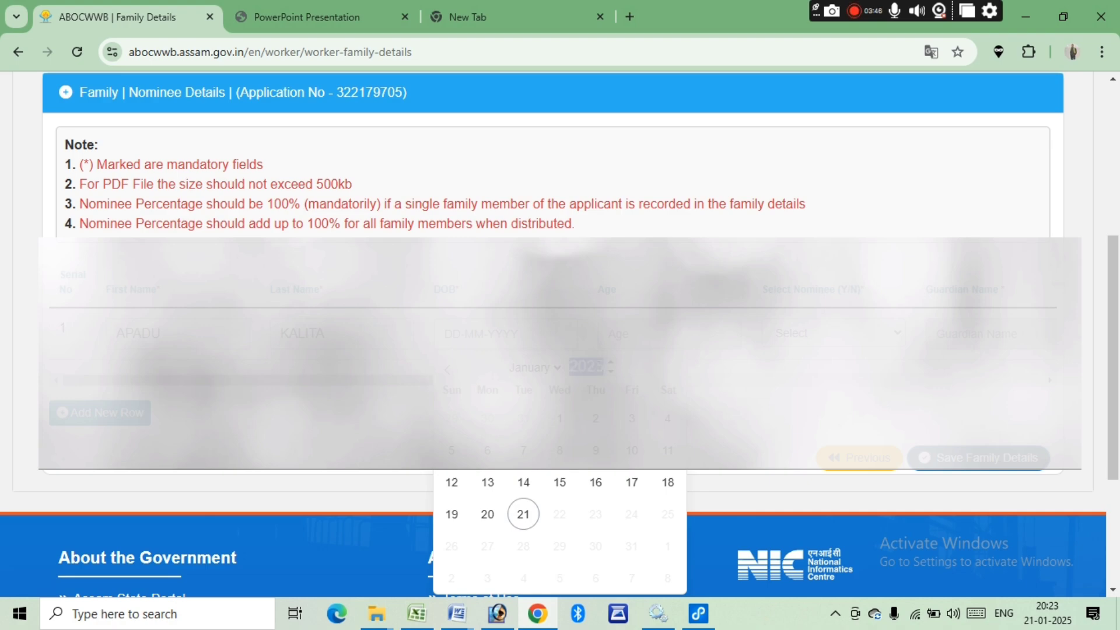
pyautogui.write('20')
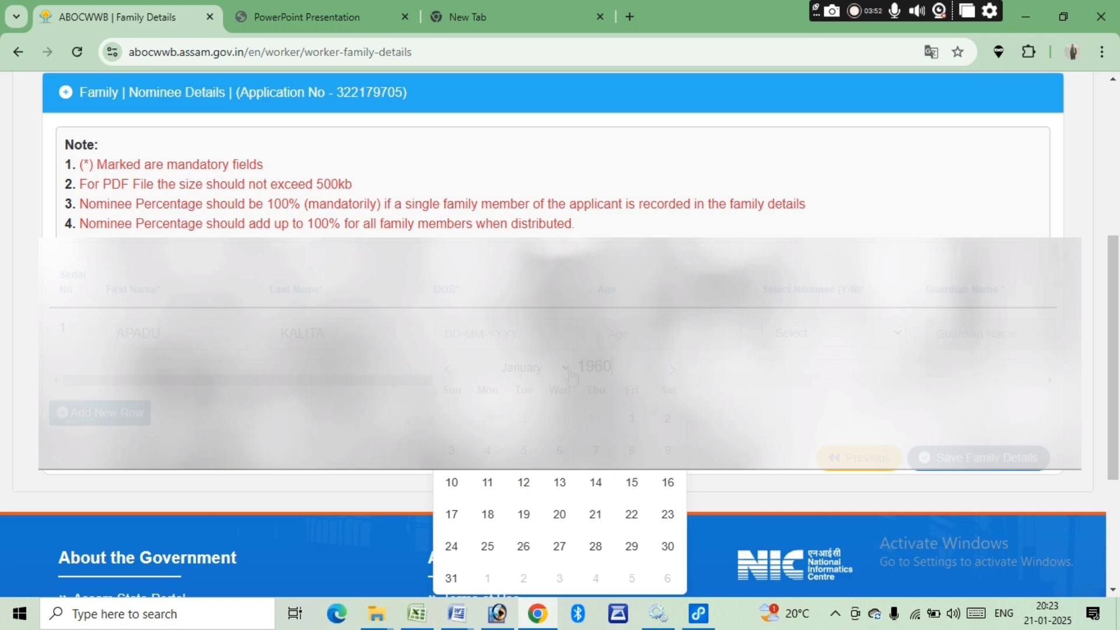
pyautogui.click(570, 372)
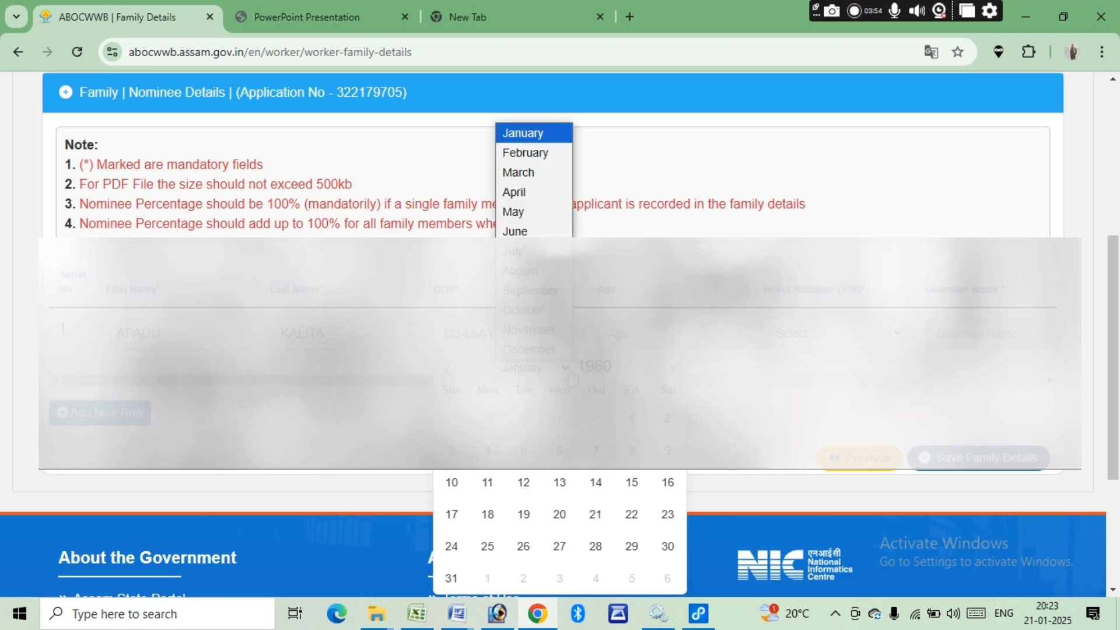
pyautogui.click(533, 173)
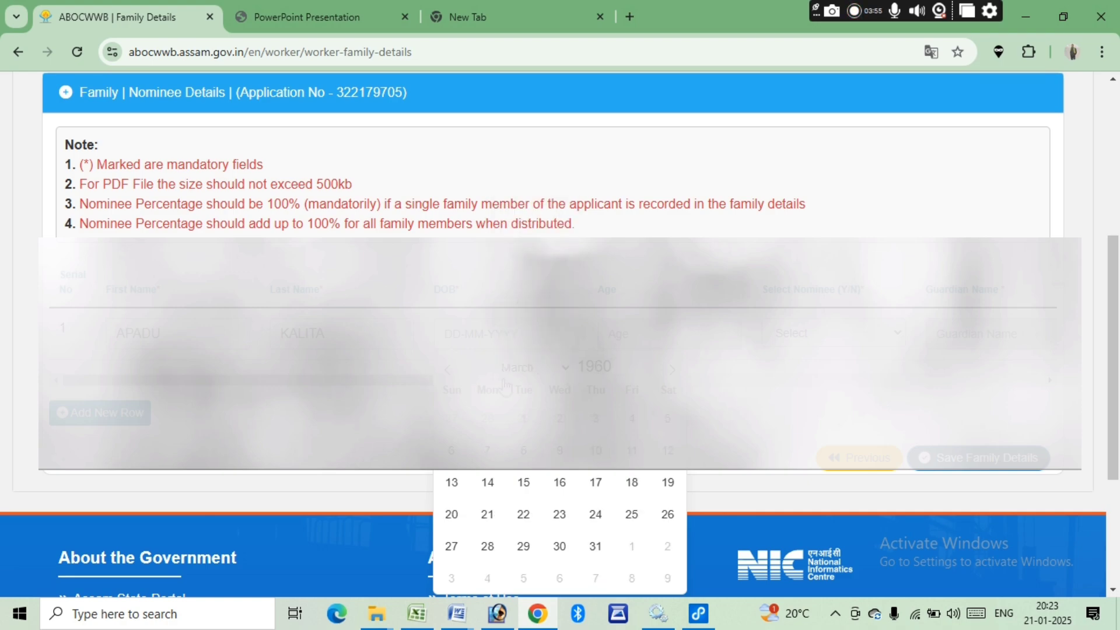
pyautogui.click(525, 419)
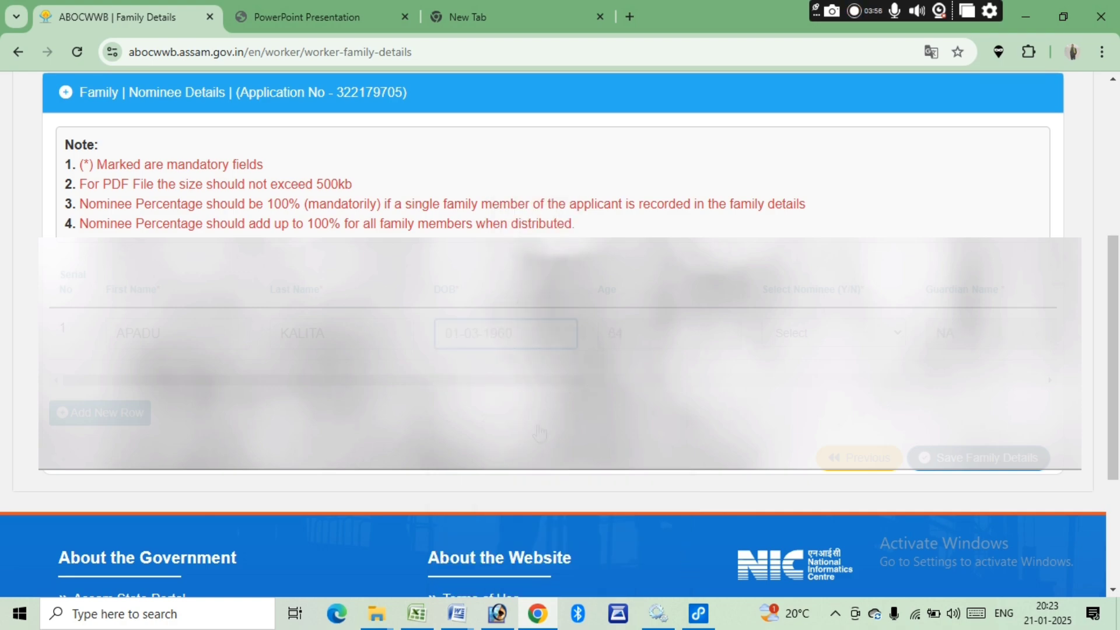
# Complete the first member's row: not a nominee, relation Father, and not registered with another BOCW board.
pyautogui.click(789, 345)
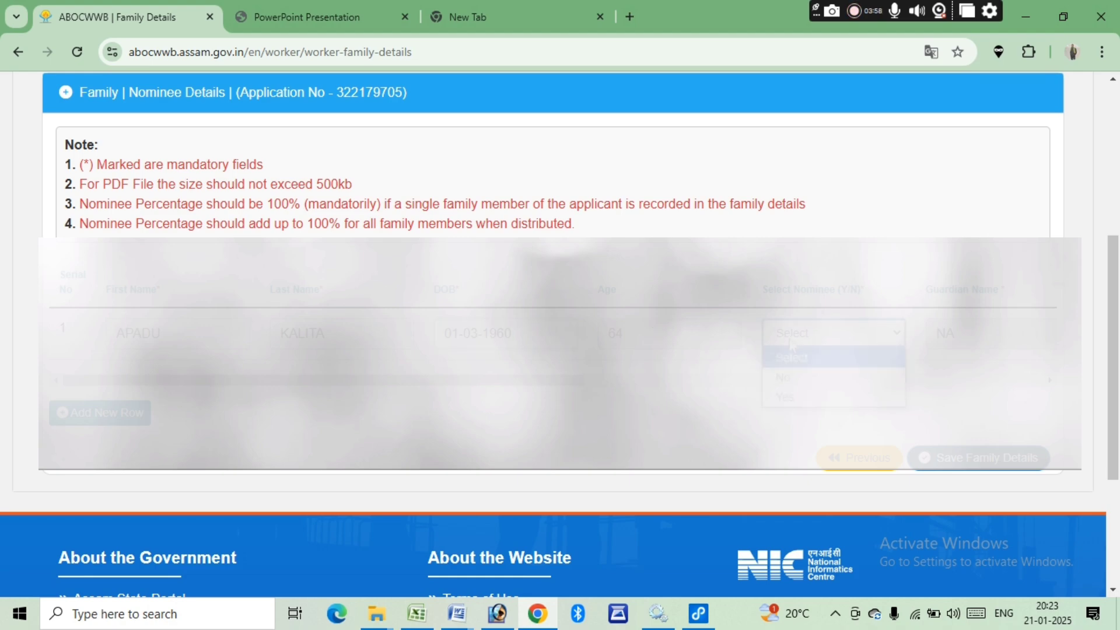
pyautogui.click(799, 378)
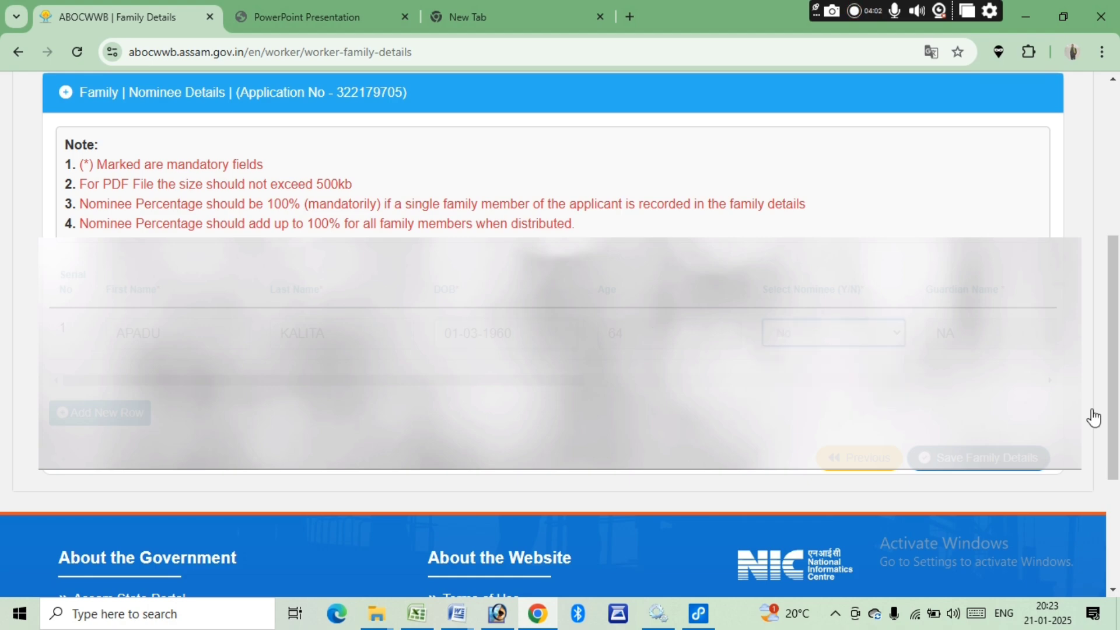
pyautogui.moveTo(553, 385); pyautogui.dragTo(873, 382)
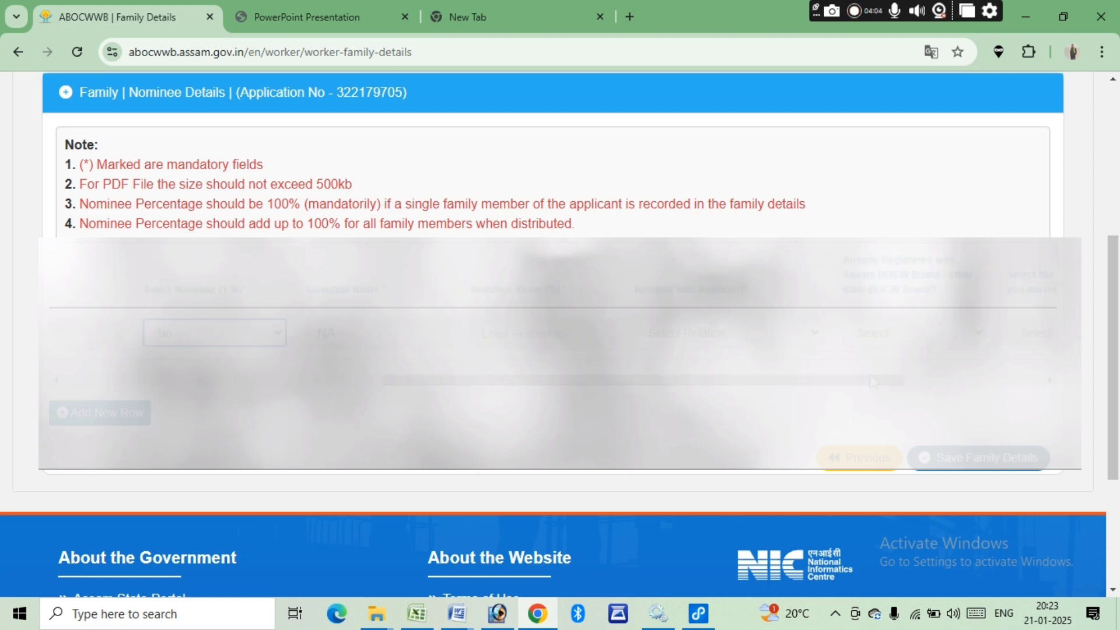
pyautogui.click(756, 356)
pyautogui.click(683, 27)
pyautogui.click(928, 344)
pyautogui.click(882, 386)
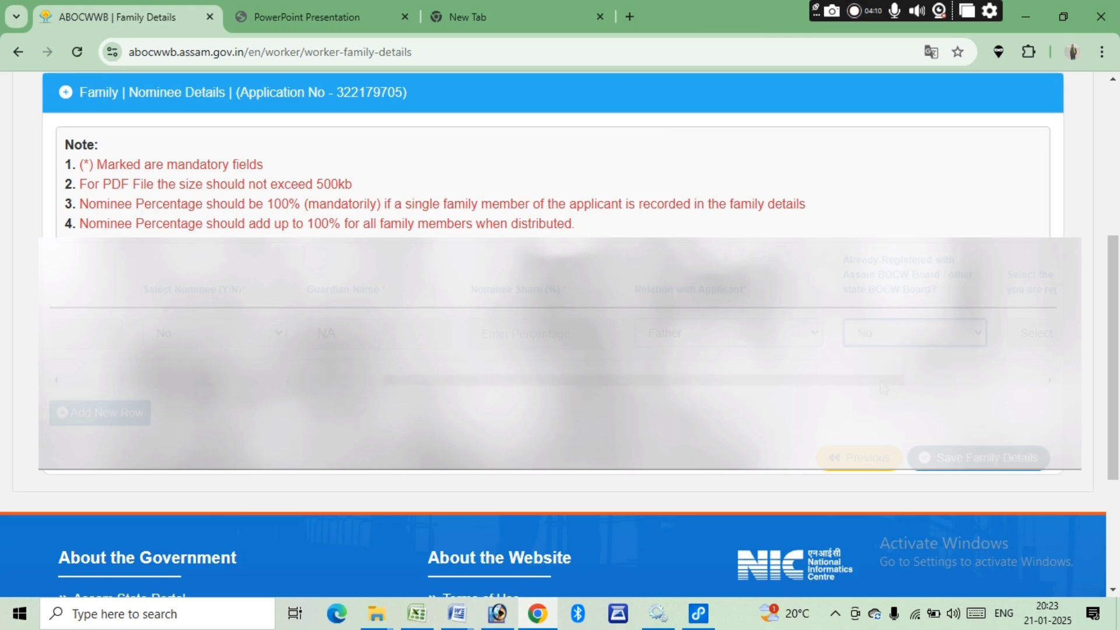
pyautogui.click(939, 385)
pyautogui.moveTo(659, 385); pyautogui.dragTo(268, 384)
# Add a second family row and enter that member's first name and last name.
pyautogui.click(89, 415)
pyautogui.click(157, 383)
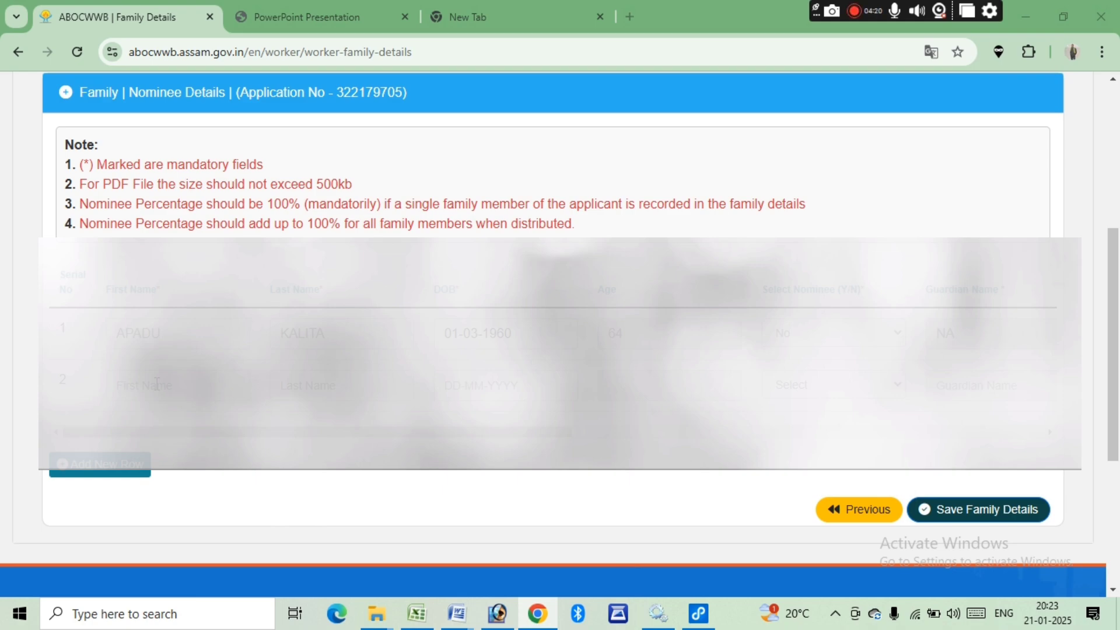
pyautogui.click(156, 384)
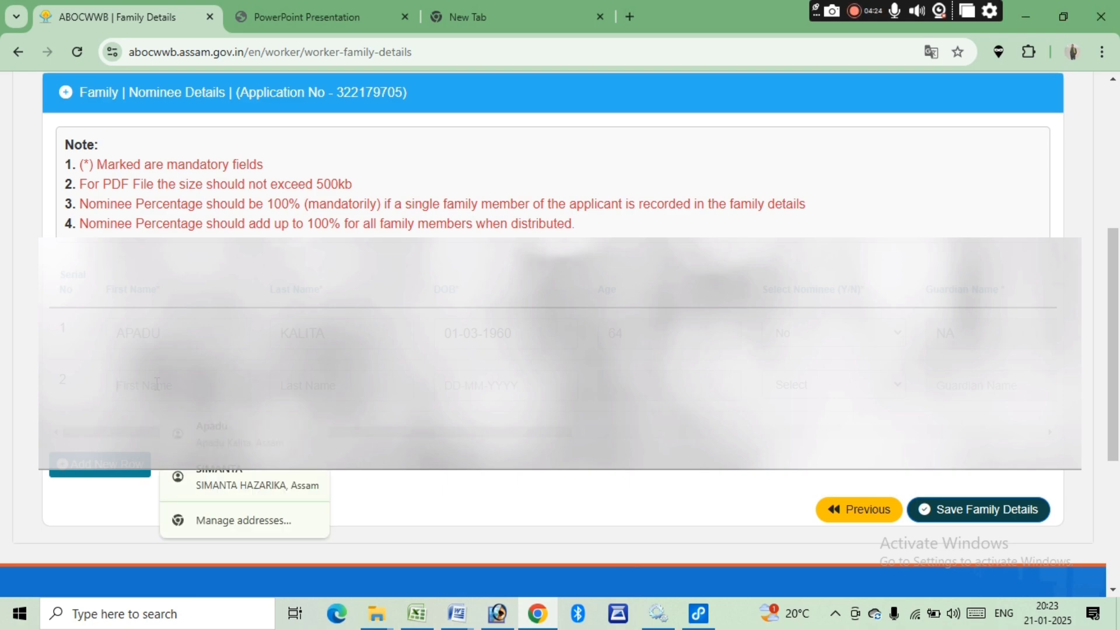
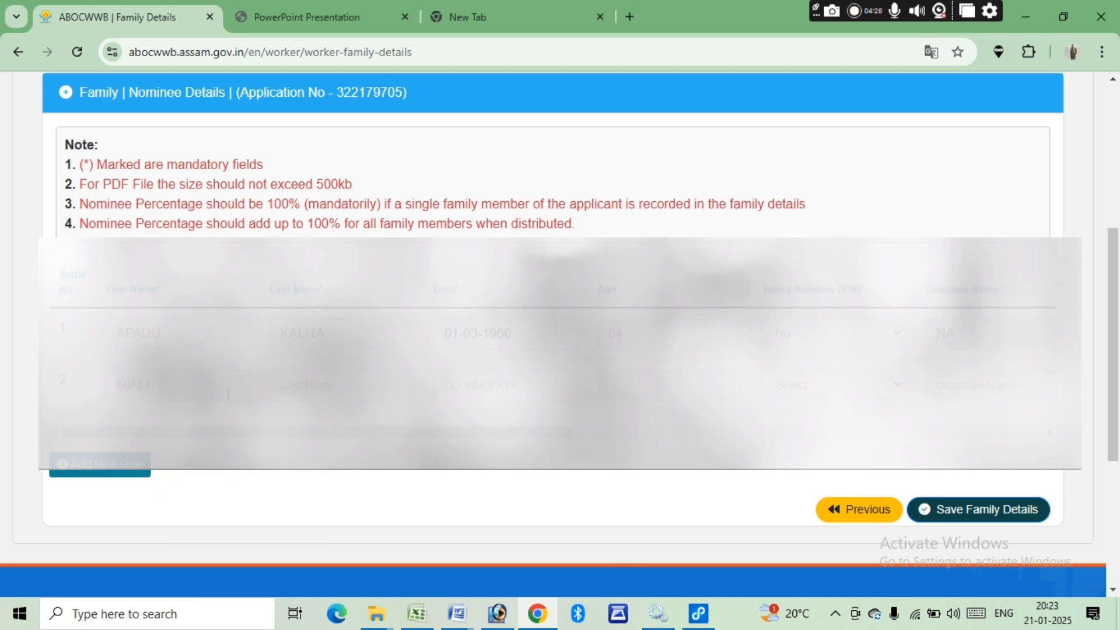
pyautogui.click(336, 386)
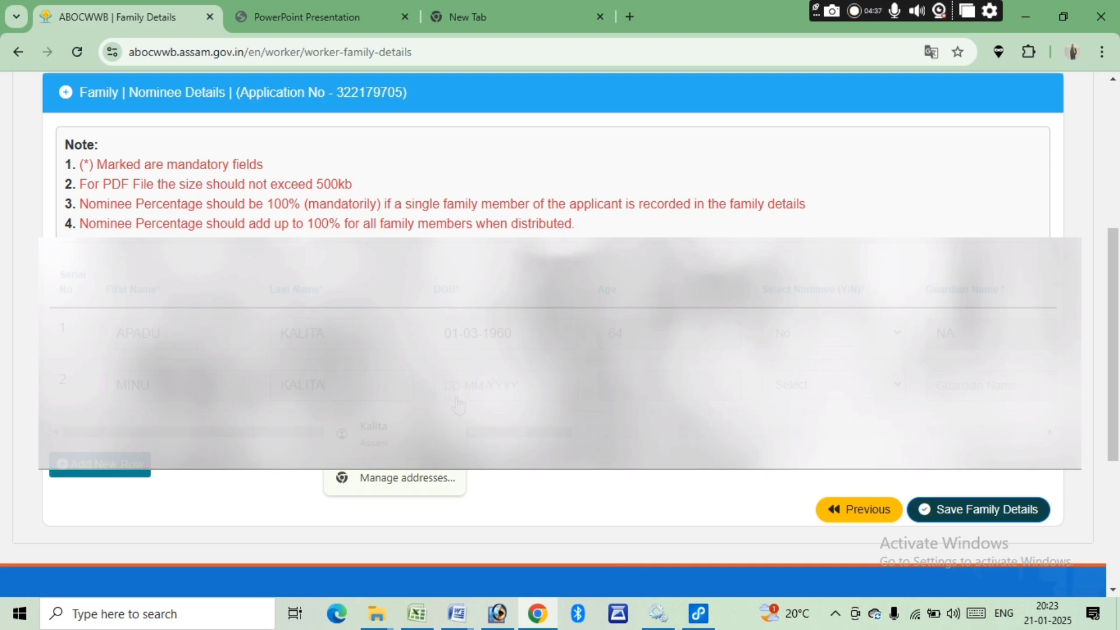
# Set the second family member's date of birth using the calendar picker.
pyautogui.click(457, 399)
pyautogui.click(600, 137)
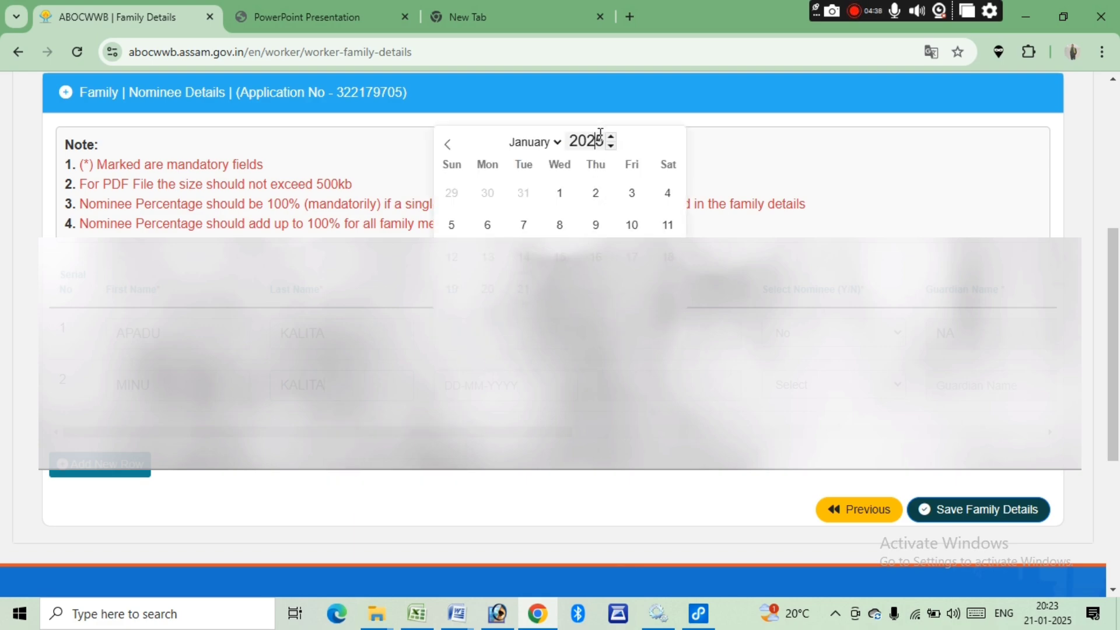
pyautogui.doubleClick(600, 139)
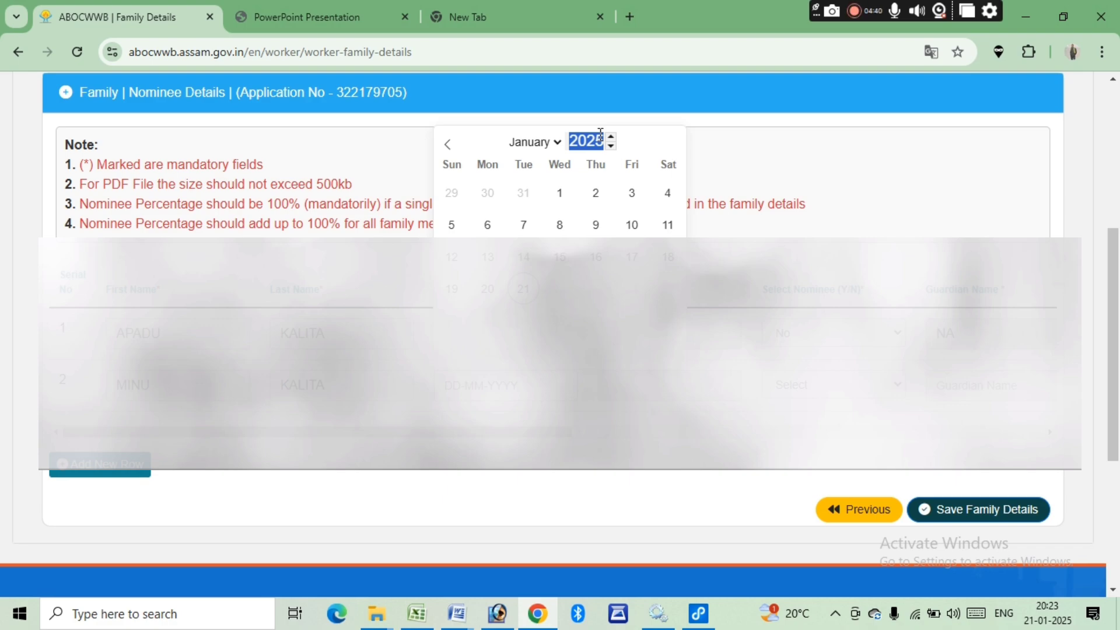
pyautogui.write('1969')
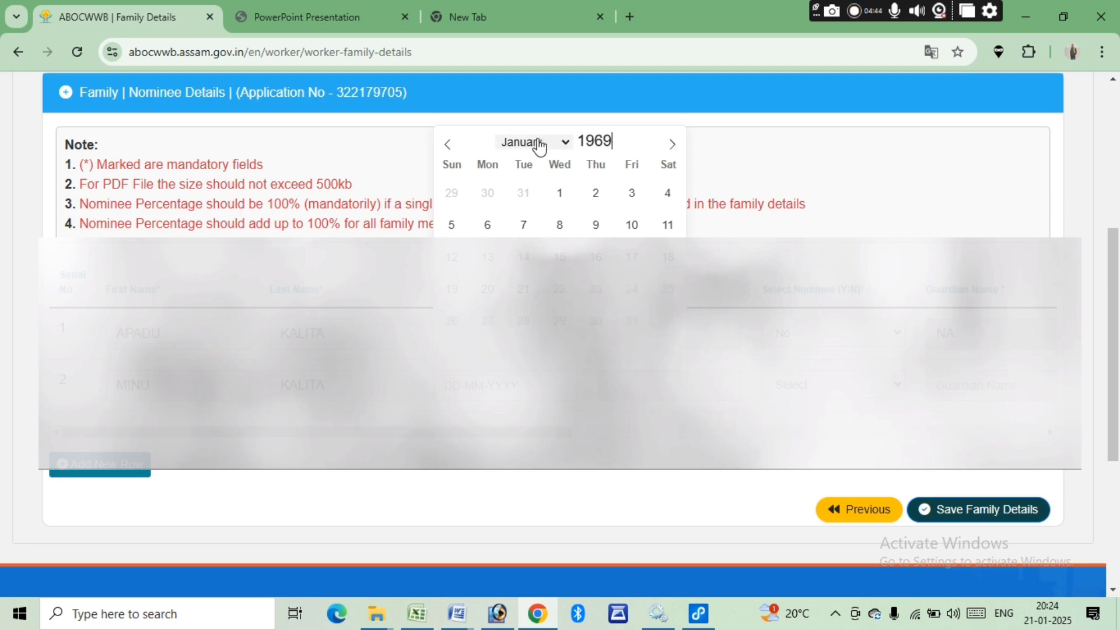
pyautogui.click(539, 146)
pyautogui.click(534, 160)
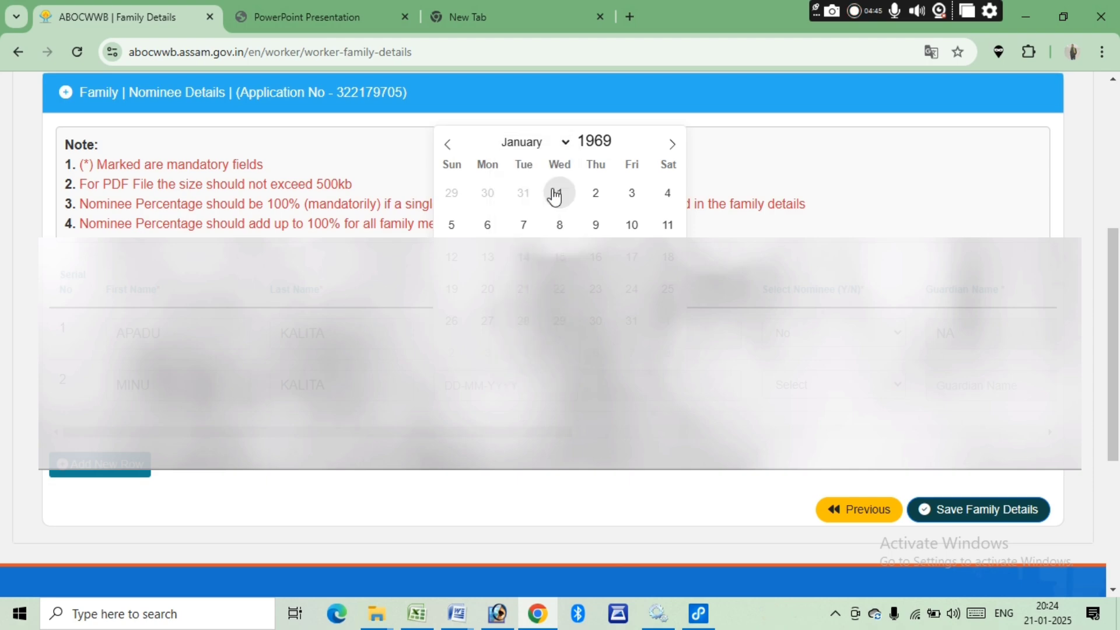
pyautogui.click(556, 193)
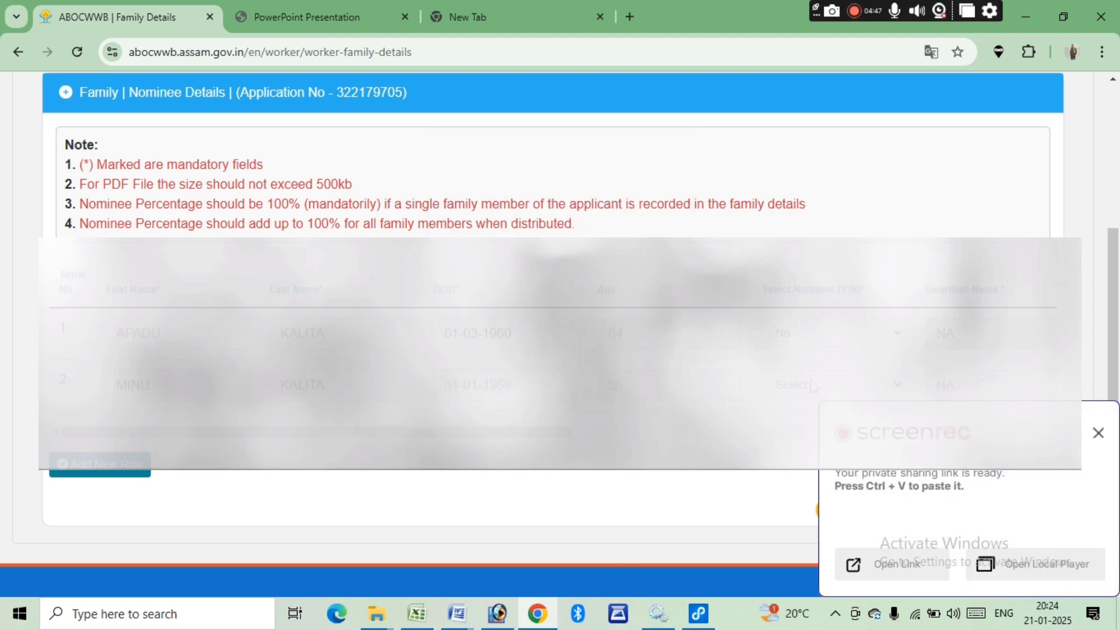
pyautogui.click(1100, 437)
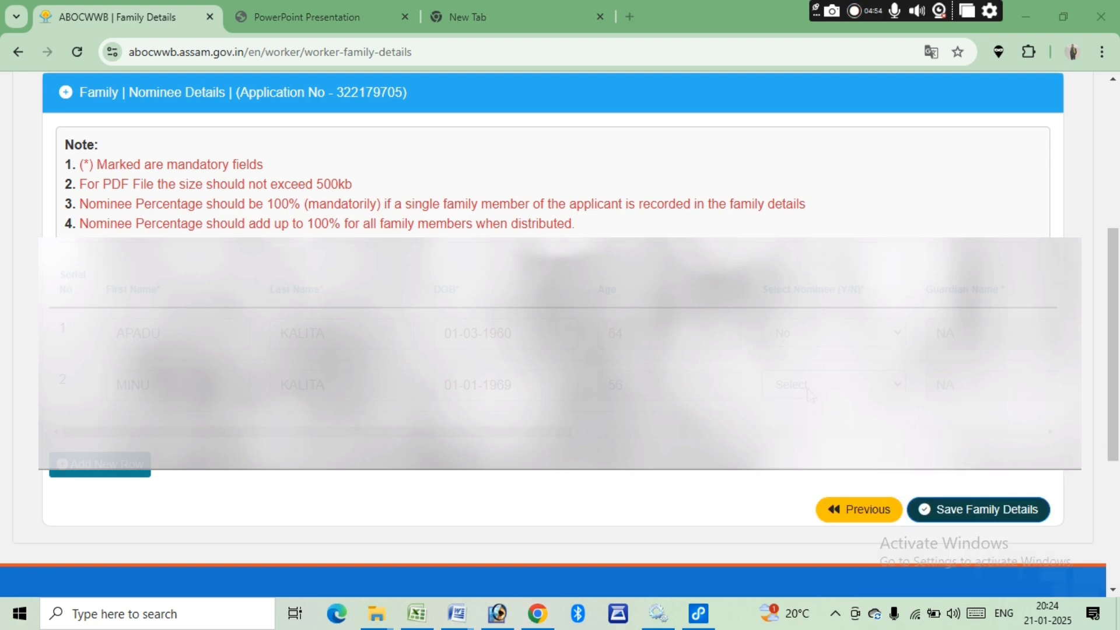
# Mark the second member as nominee with a 100% share and relation Mother.
pyautogui.click(808, 393)
pyautogui.click(802, 452)
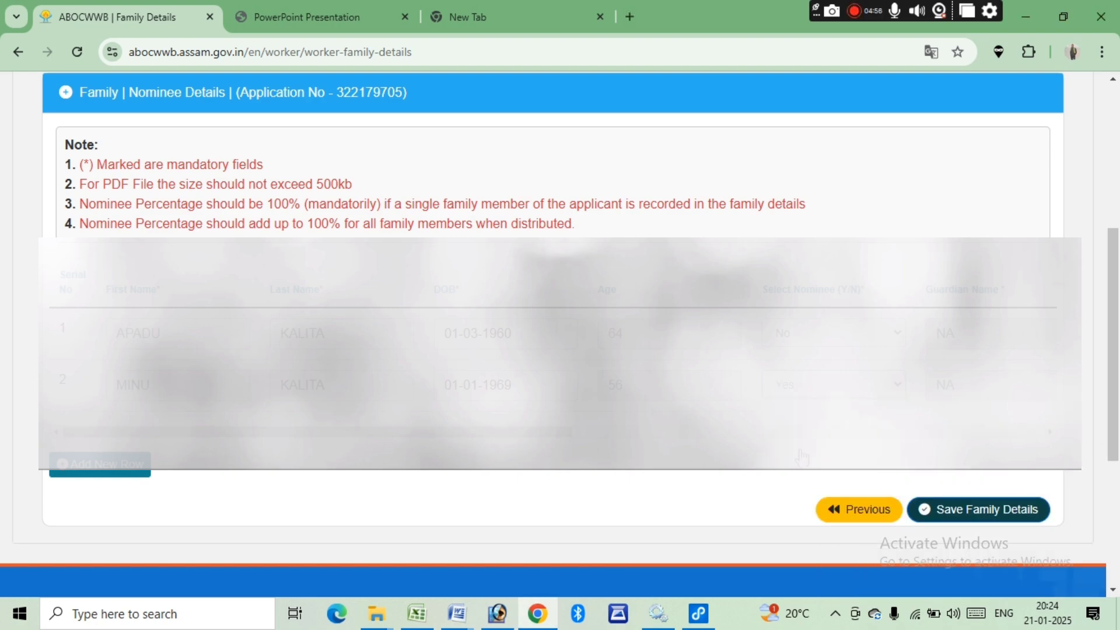
pyautogui.moveTo(547, 434); pyautogui.dragTo(739, 439)
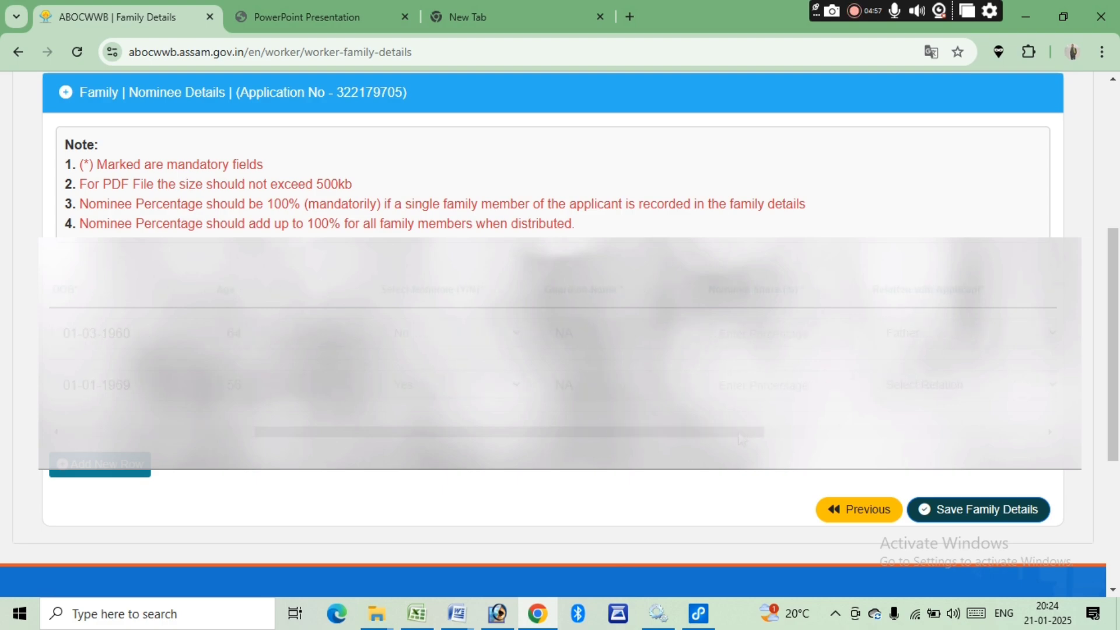
pyautogui.click(771, 383)
pyautogui.write('100')
pyautogui.click(910, 385)
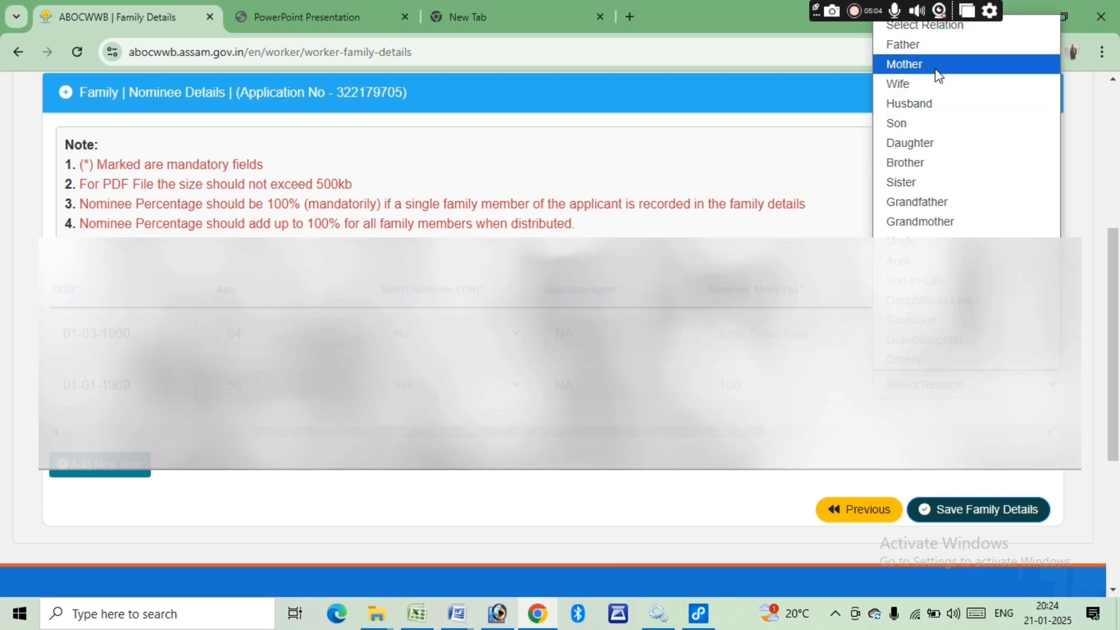
pyautogui.click(904, 66)
# Set the second member's BOCW board registration to No and save the family details.
pyautogui.moveTo(697, 432); pyautogui.dragTo(926, 437)
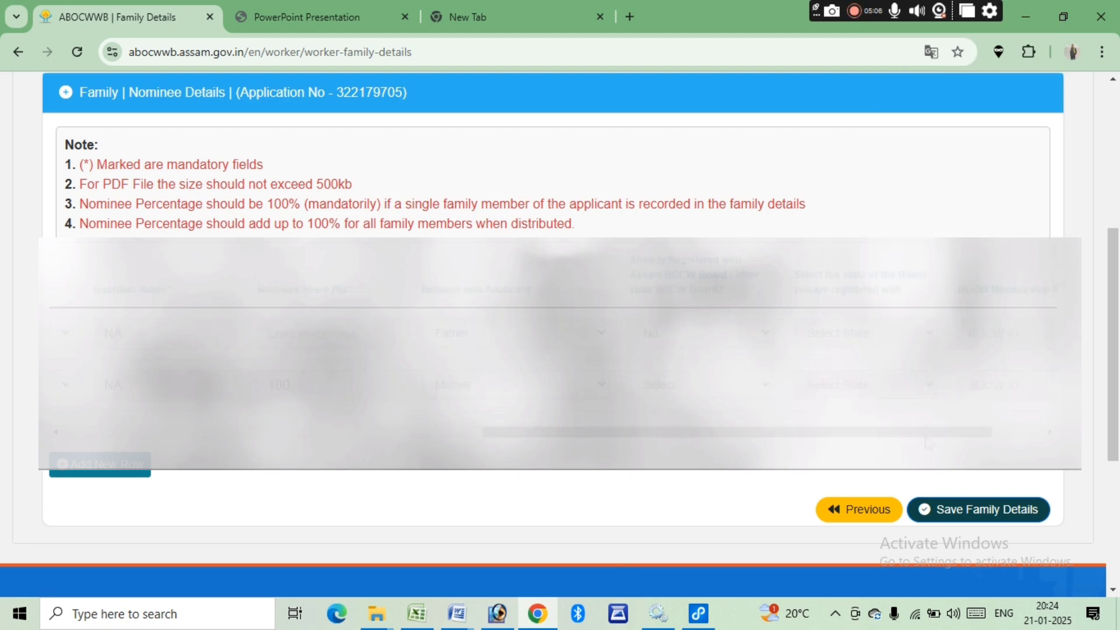
pyautogui.click(739, 395)
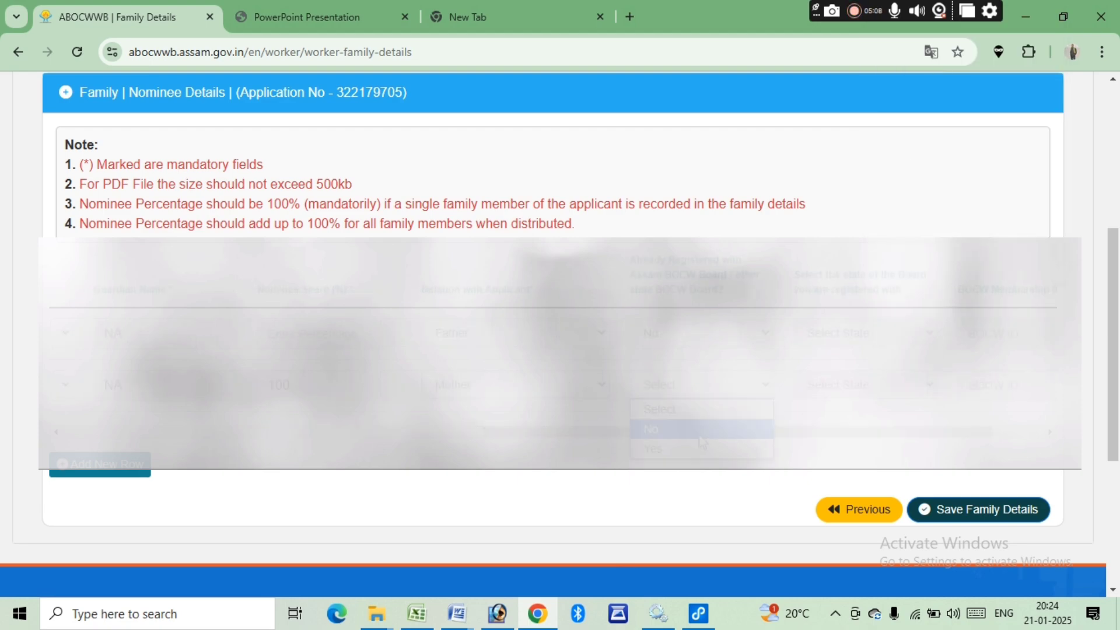
pyautogui.click(701, 432)
pyautogui.moveTo(849, 432); pyautogui.dragTo(990, 467)
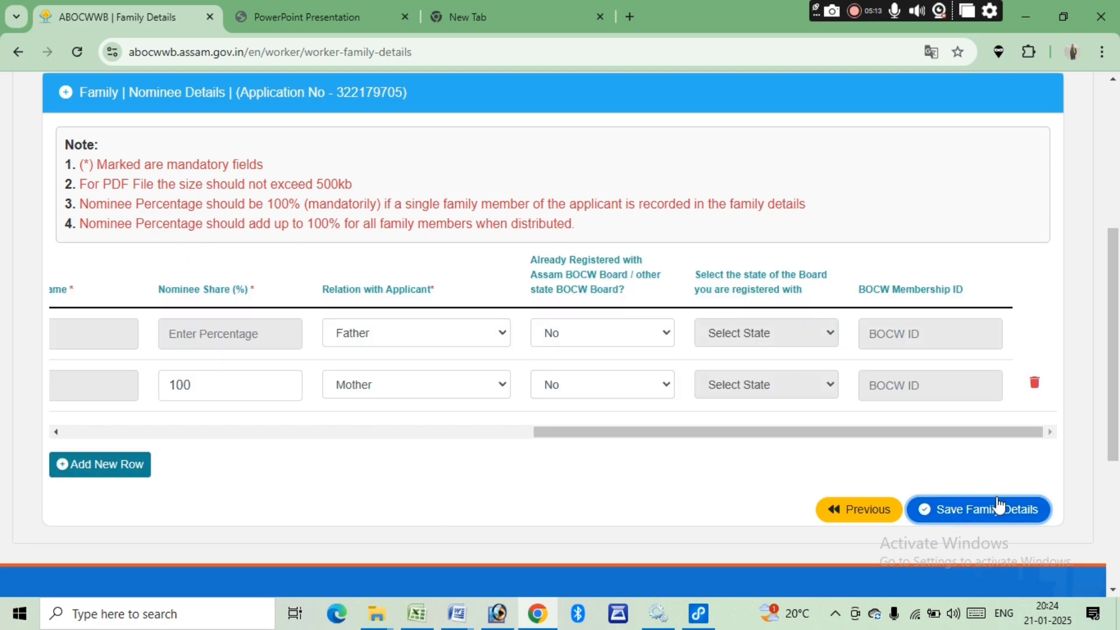
pyautogui.click(980, 511)
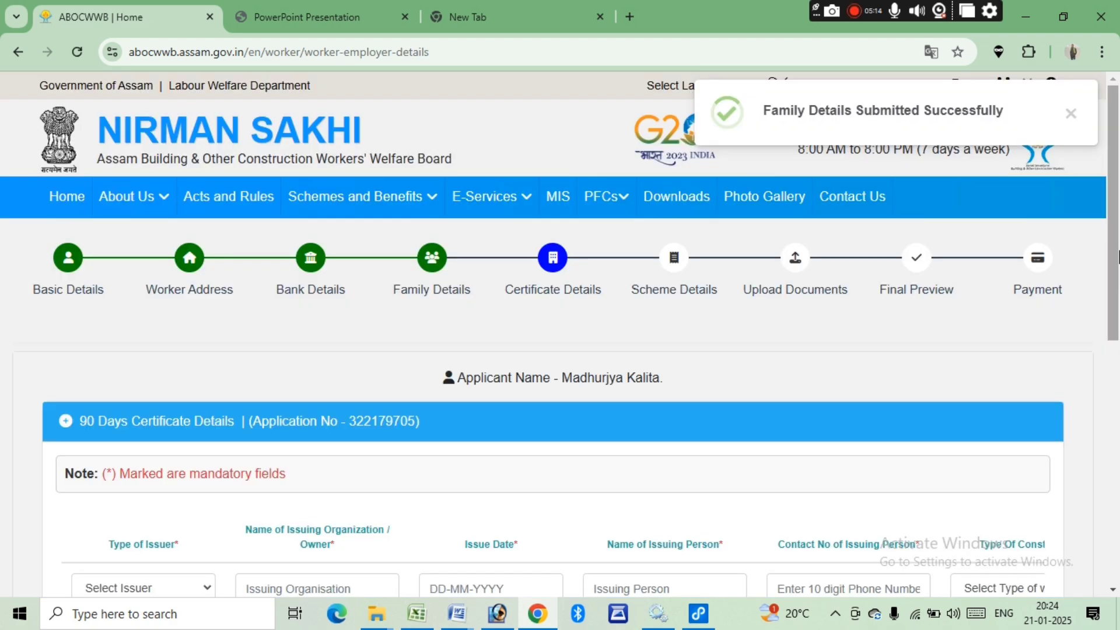
# Scroll through the 90 Days Certificate Details table to review all its columns.
pyautogui.moveTo(1118, 257); pyautogui.dragTo(1119, 337)
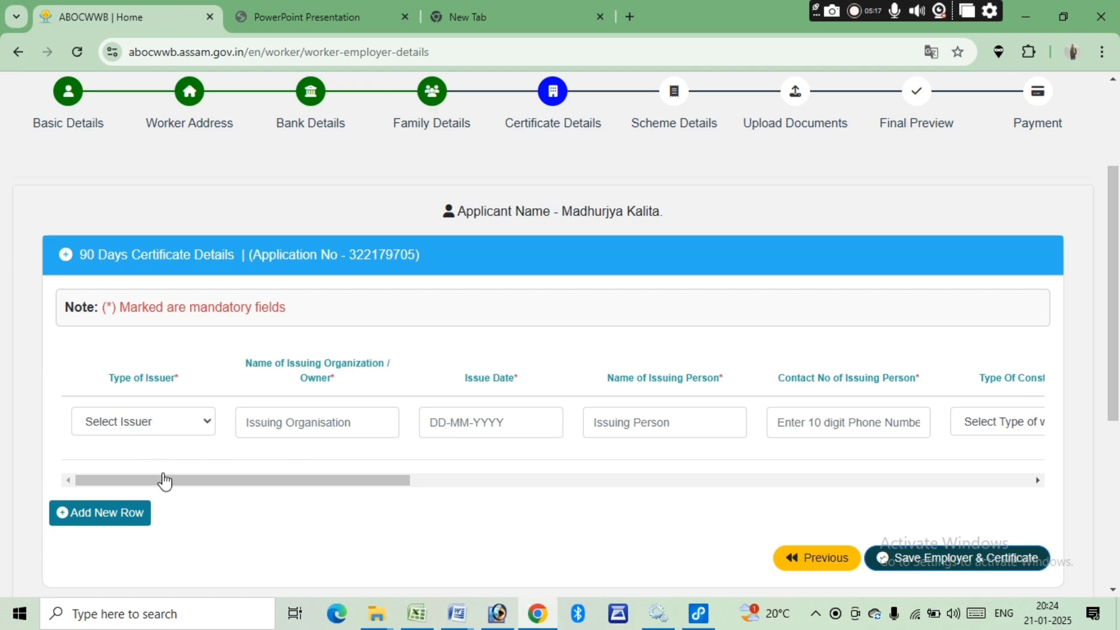
pyautogui.moveTo(225, 486); pyautogui.dragTo(925, 474)
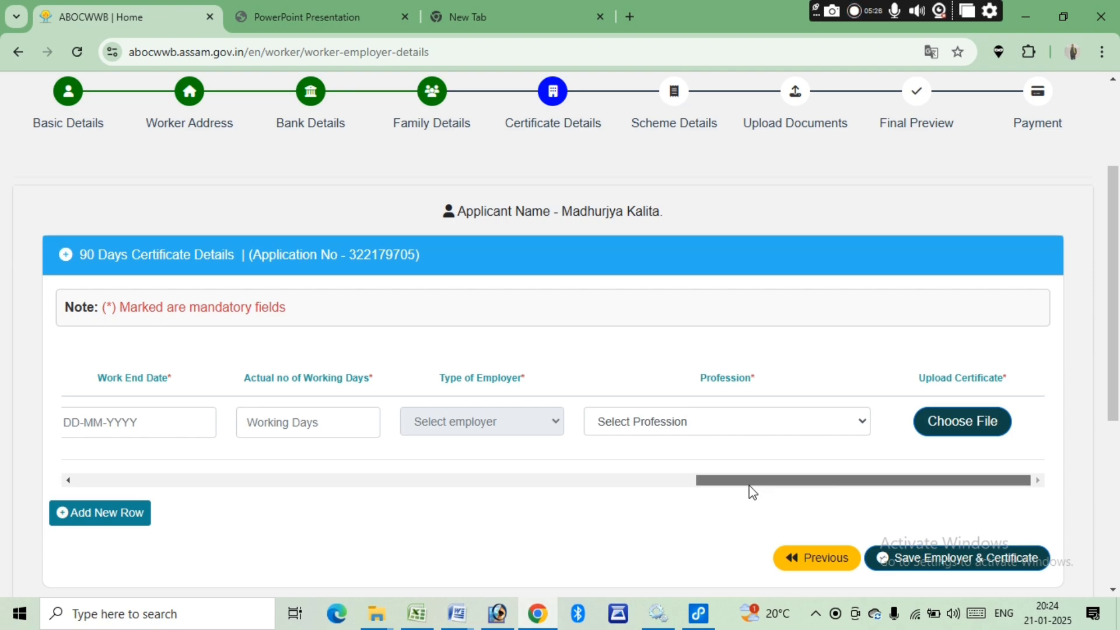
pyautogui.moveTo(750, 489); pyautogui.dragTo(108, 453)
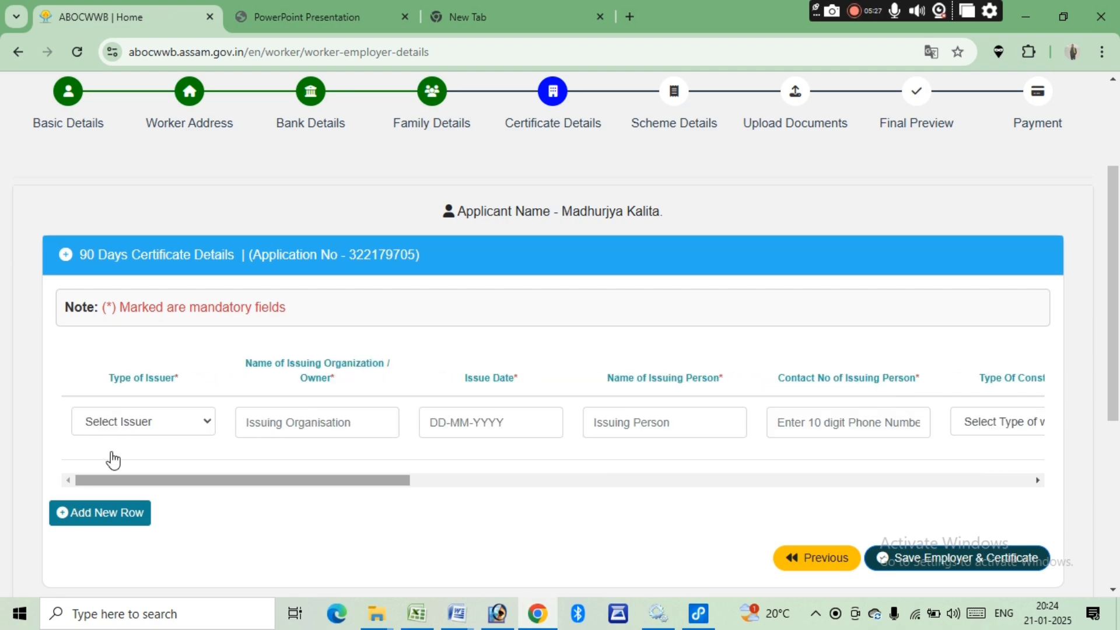
# Set the certificate's type of issuer to Individual Employer.
pyautogui.click(156, 414)
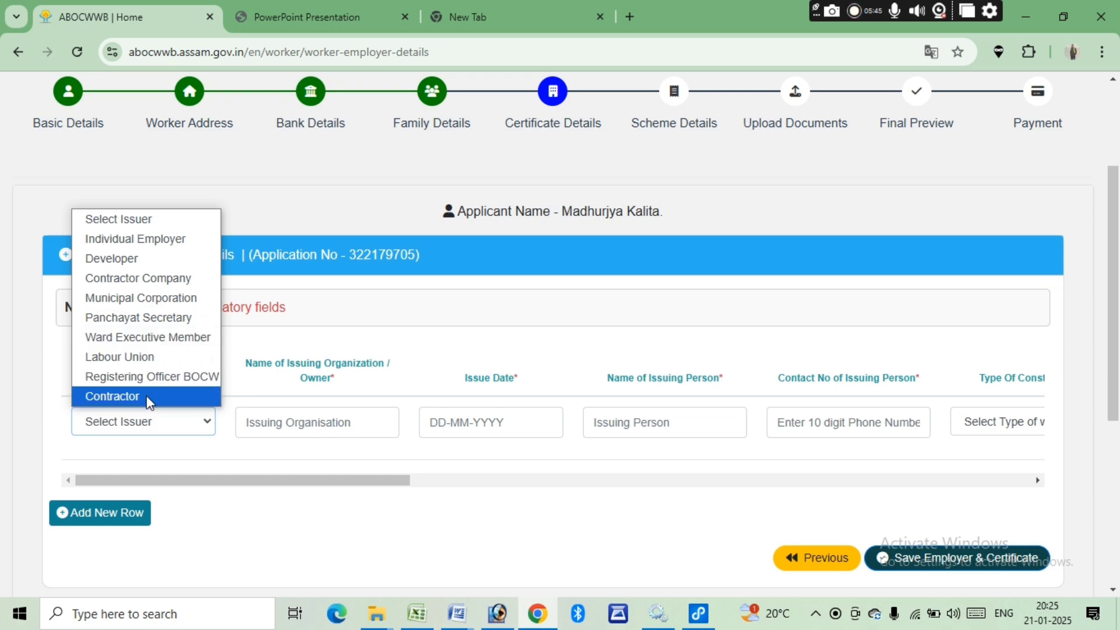
pyautogui.click(169, 250)
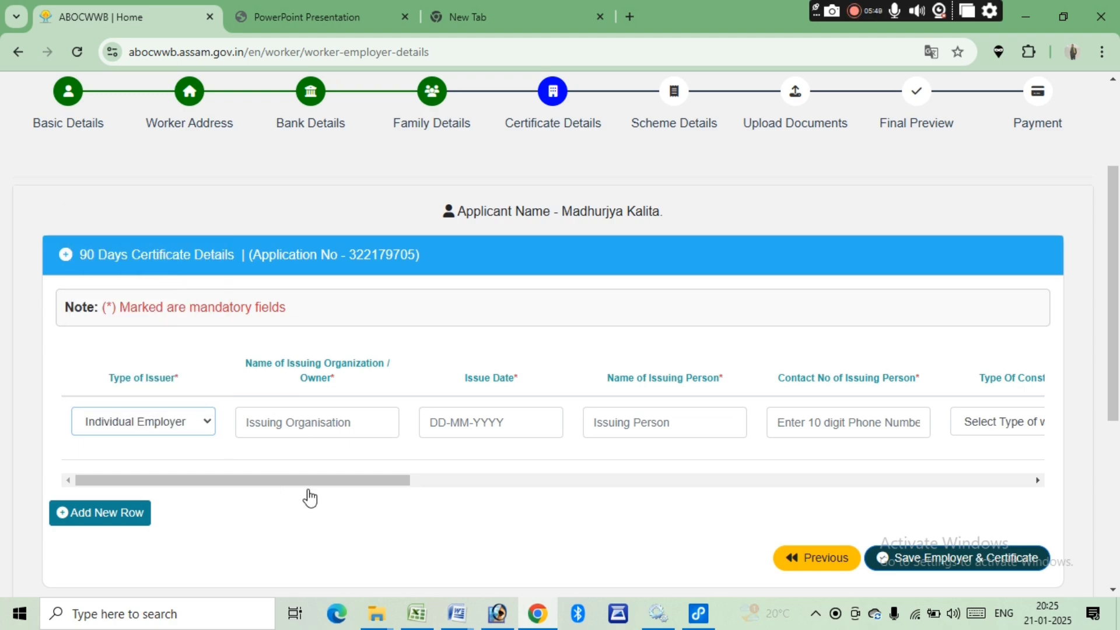
pyautogui.click(317, 433)
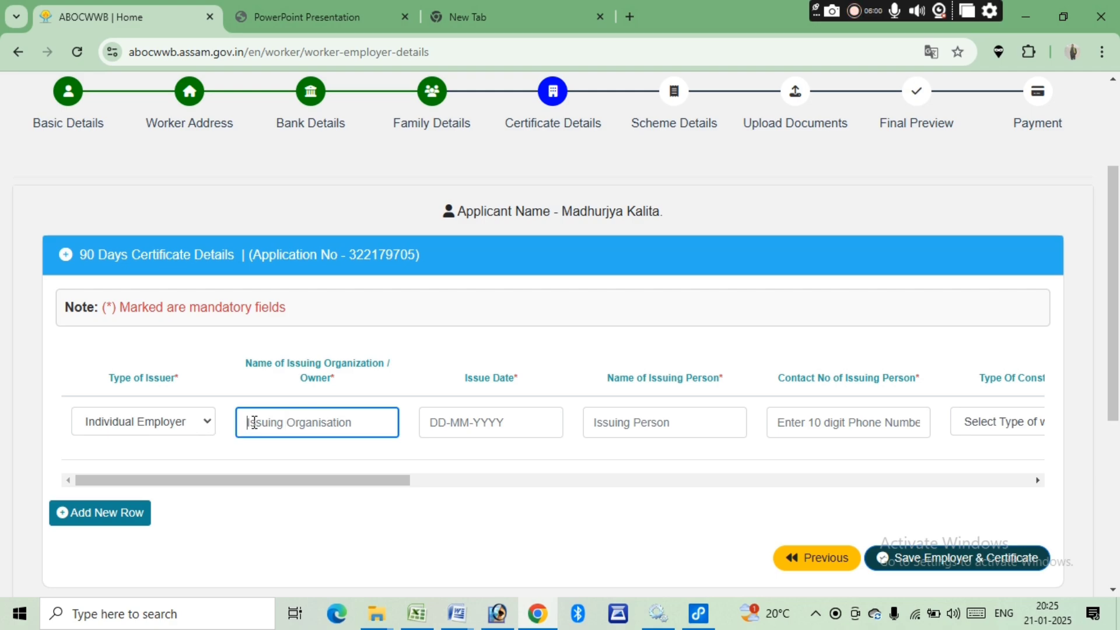
pyautogui.click(480, 430)
pyautogui.click(164, 431)
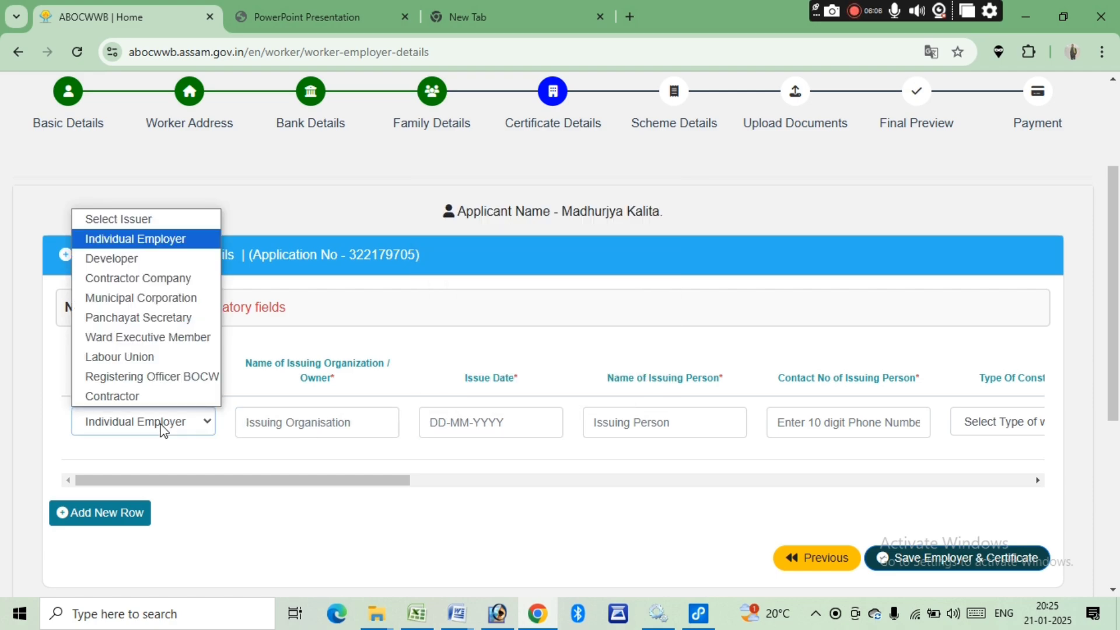
pyautogui.click(164, 431)
pyautogui.click(257, 424)
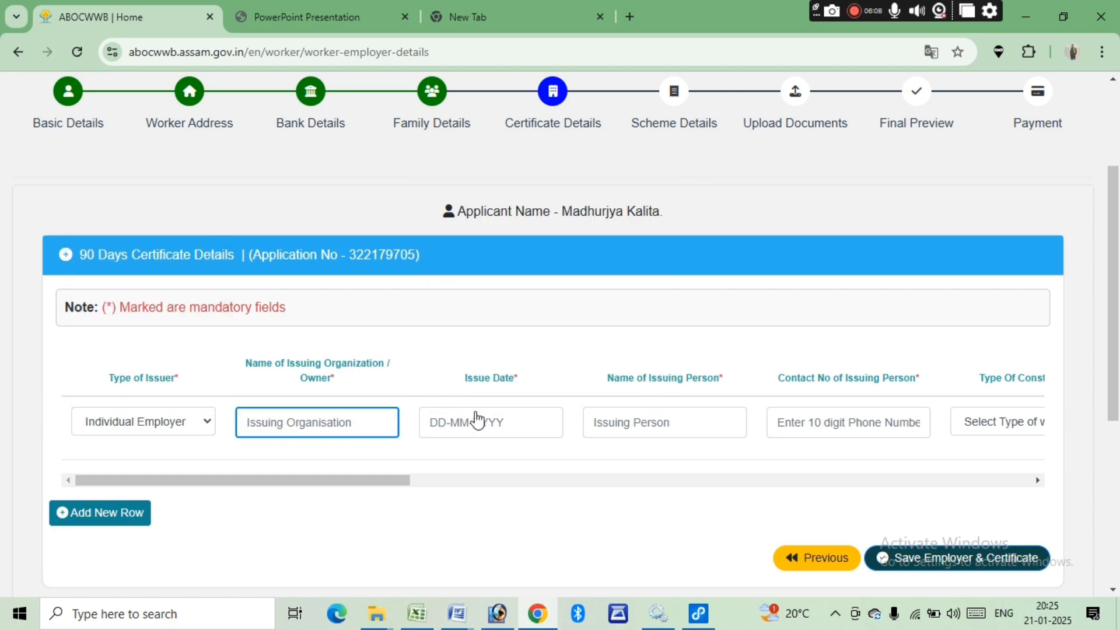
pyautogui.click(477, 419)
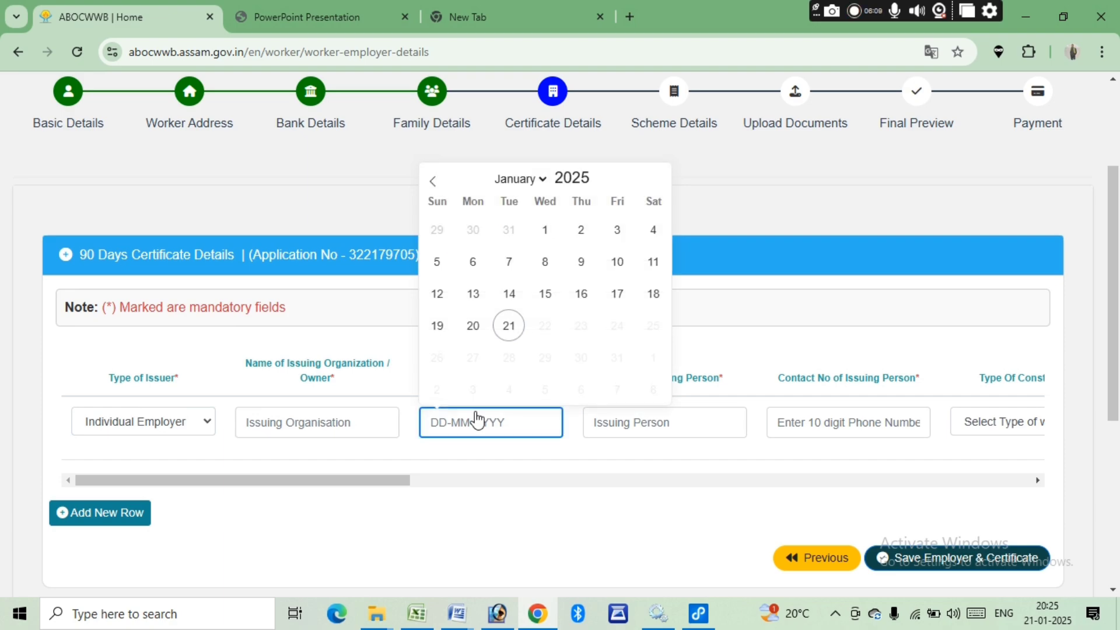
pyautogui.click(676, 426)
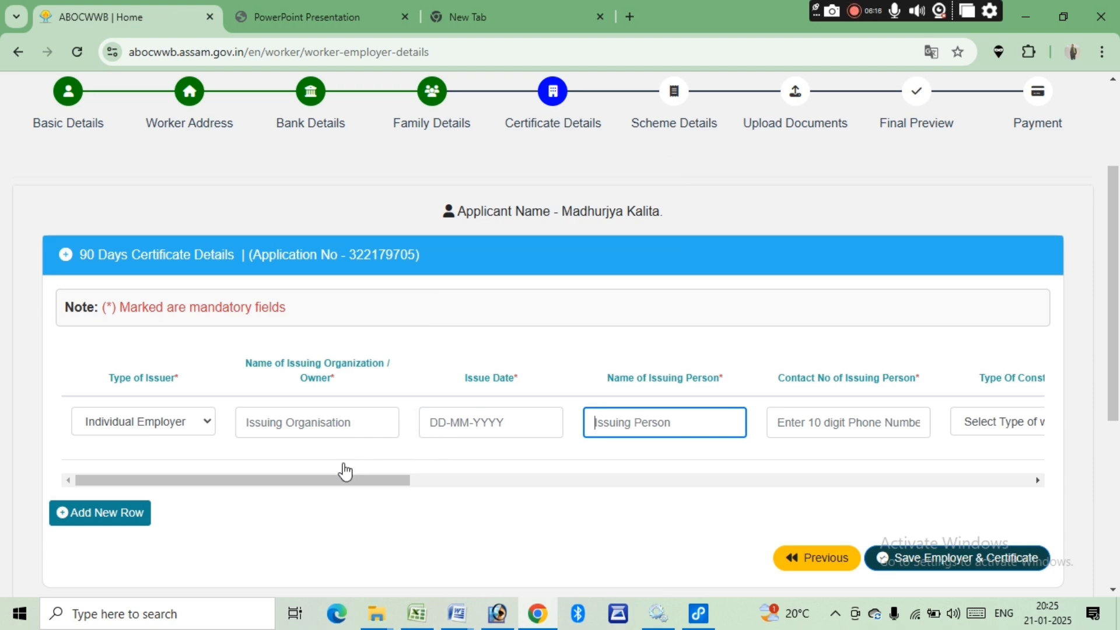
# Set the type of construction work to Others.
pyautogui.moveTo(335, 487); pyautogui.dragTo(477, 490)
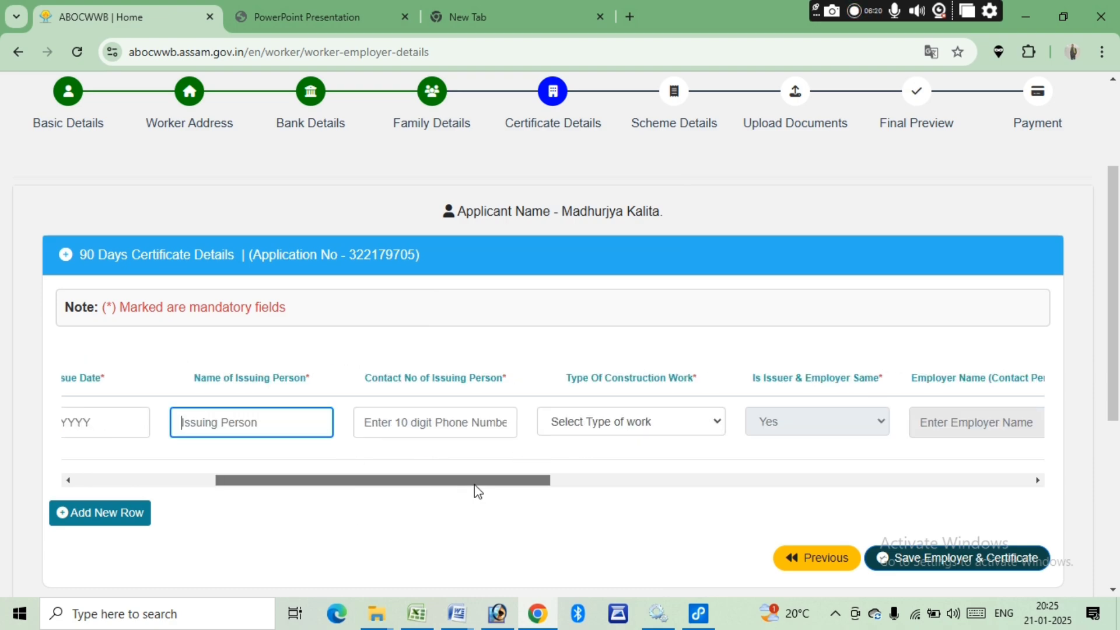
pyautogui.click(439, 411)
pyautogui.click(594, 432)
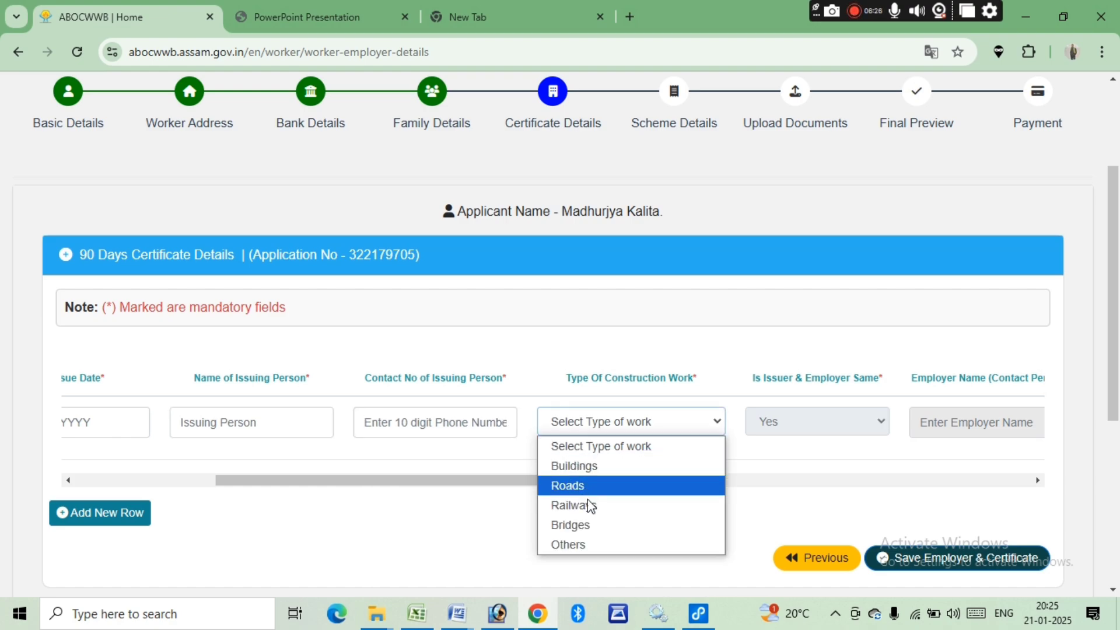
pyautogui.click(583, 544)
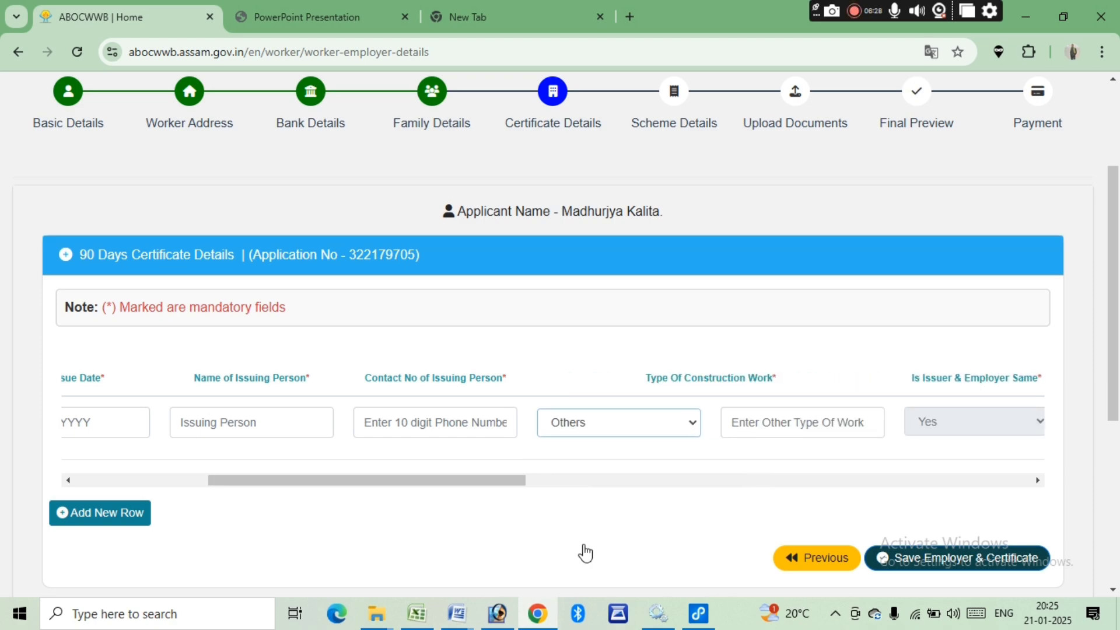
pyautogui.click(608, 440)
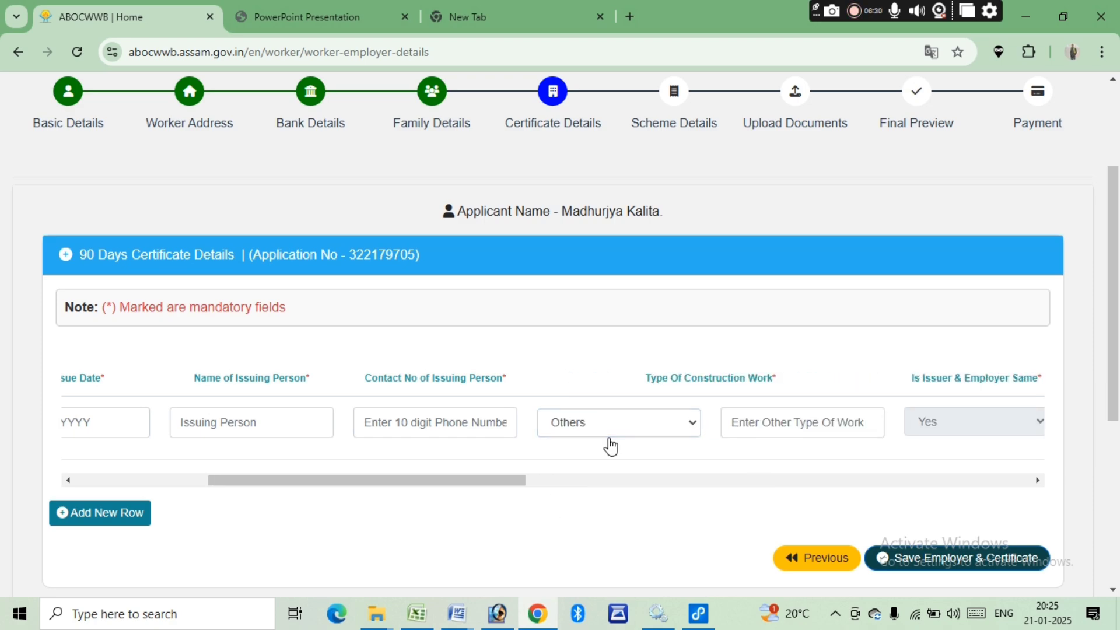
pyautogui.click(618, 425)
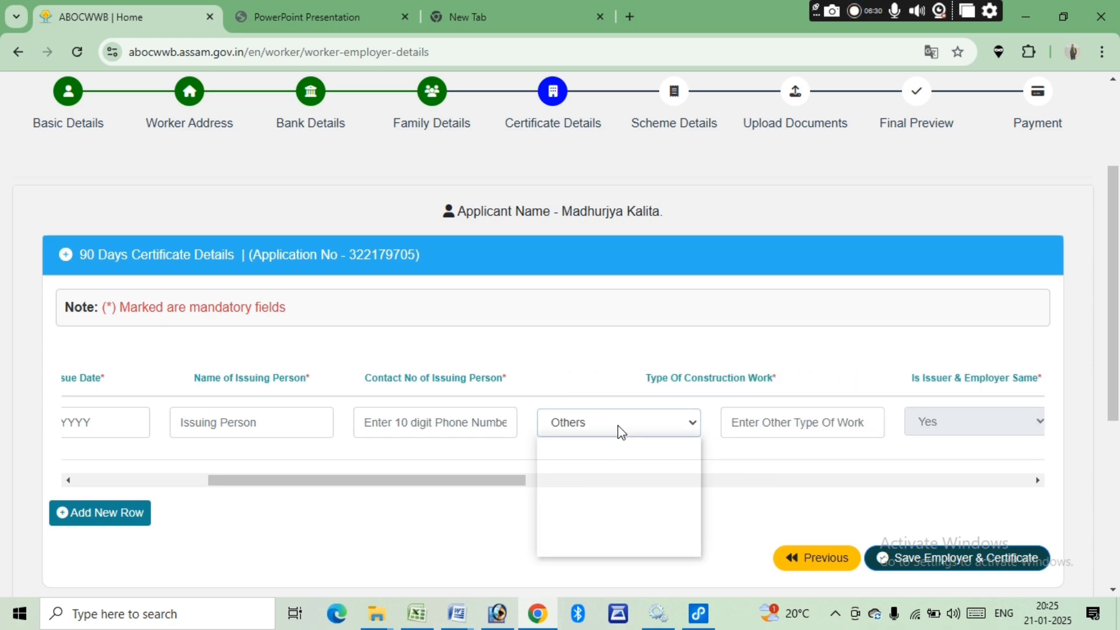
pyautogui.click(492, 480)
pyautogui.moveTo(493, 481); pyautogui.dragTo(585, 481)
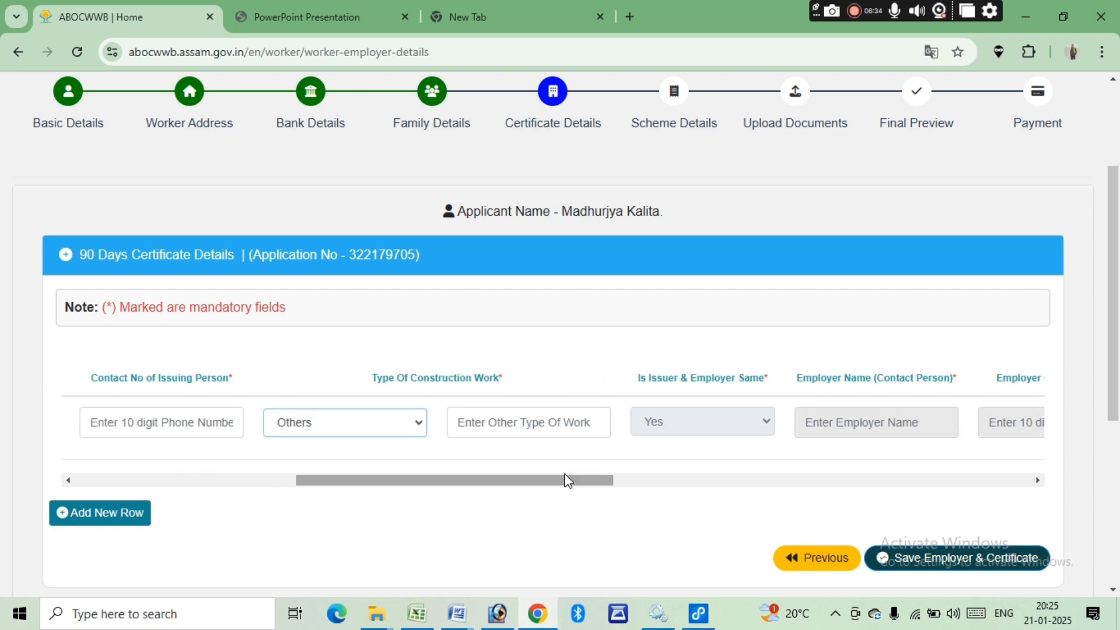
# Inspect the employer, contact and work date fields further along the certificate row.
pyautogui.click(542, 425)
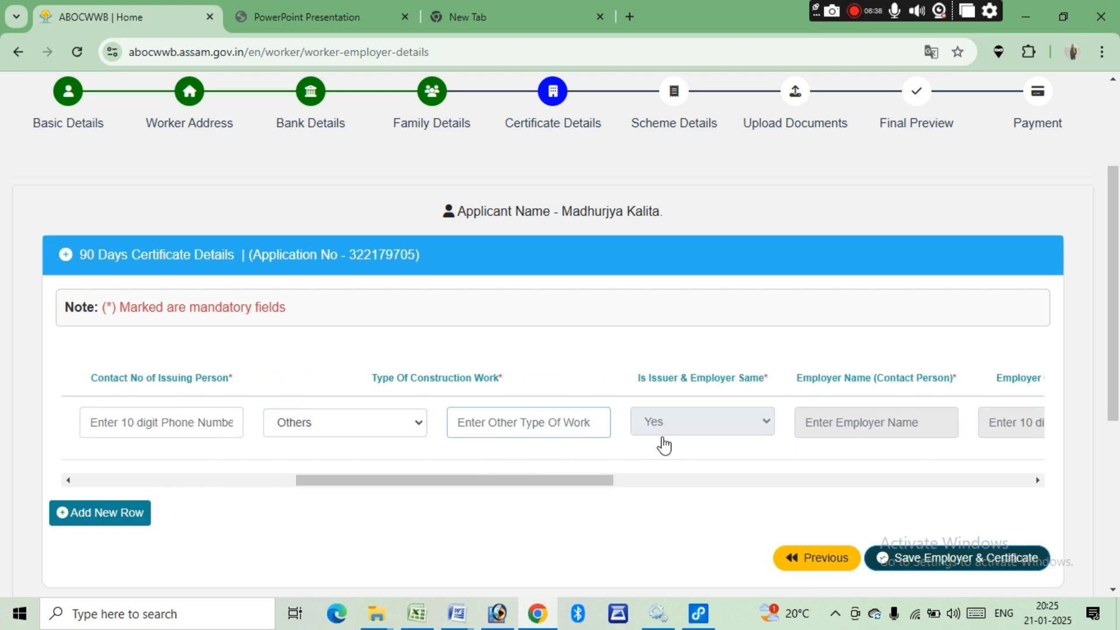
pyautogui.click(686, 428)
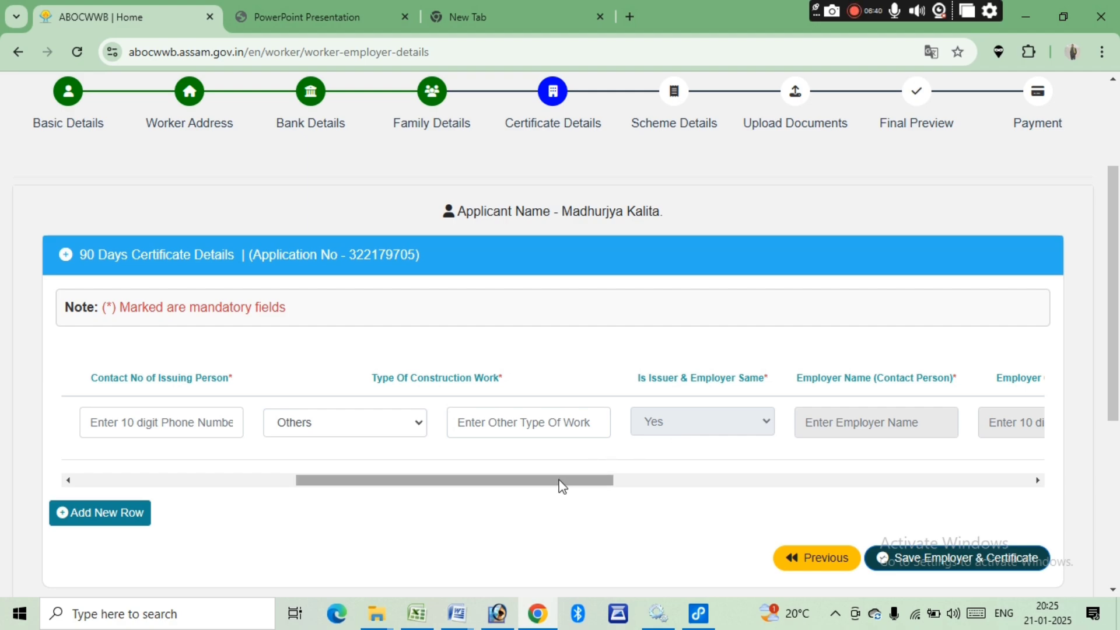
pyautogui.moveTo(559, 485); pyautogui.dragTo(660, 483)
pyautogui.click(599, 425)
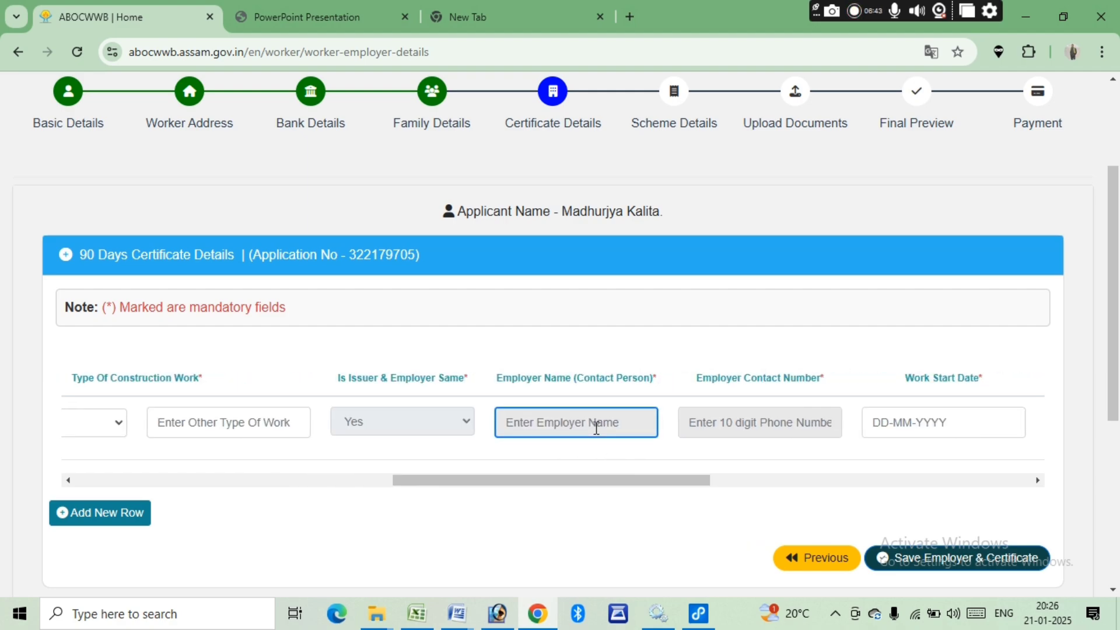
pyautogui.click(728, 431)
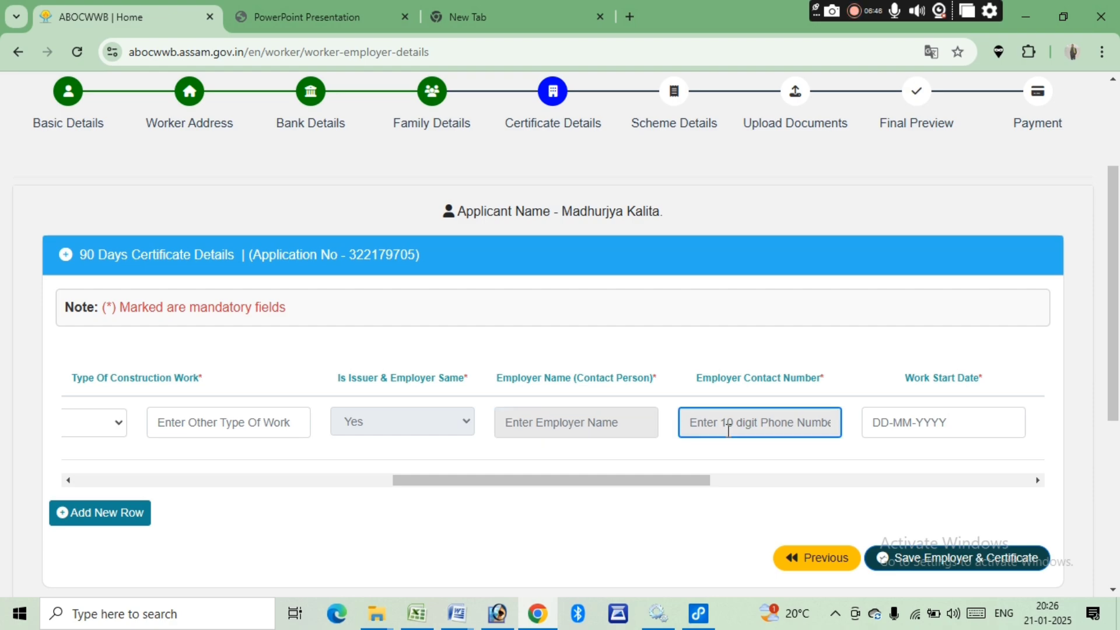
pyautogui.moveTo(629, 482); pyautogui.dragTo(840, 489)
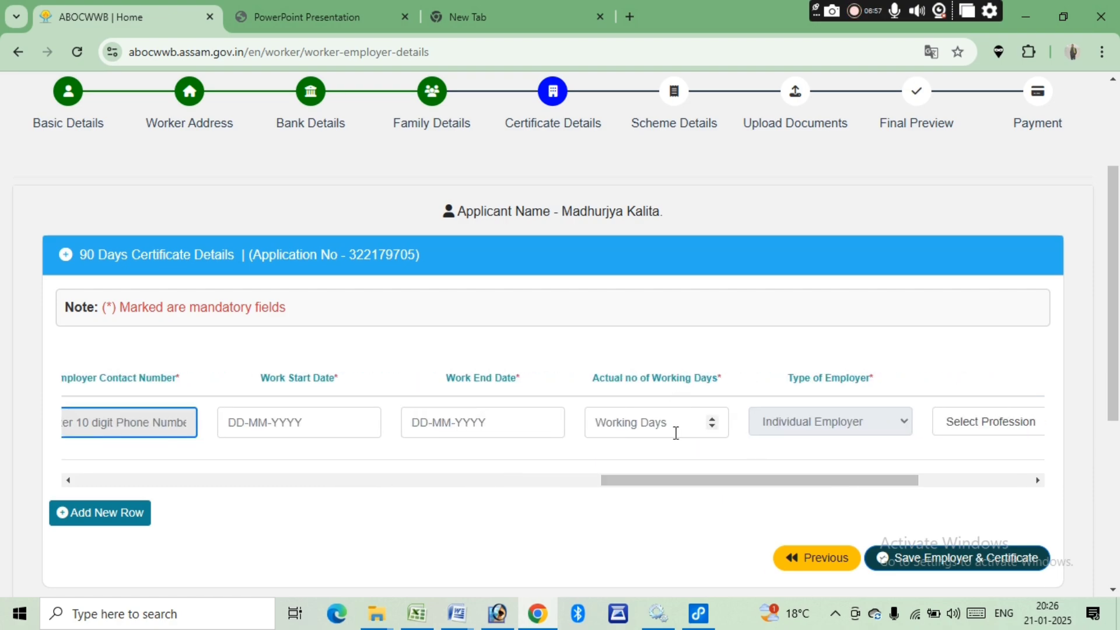
pyautogui.moveTo(677, 488); pyautogui.dragTo(800, 489)
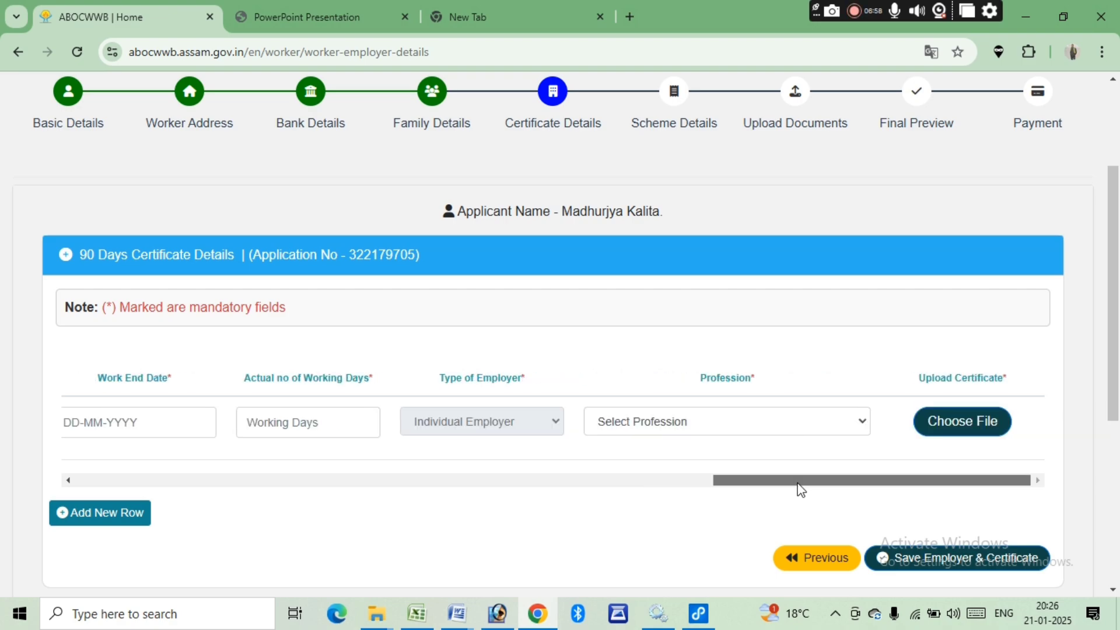
# Choose General Mason as the profession for the certificate row.
pyautogui.click(731, 432)
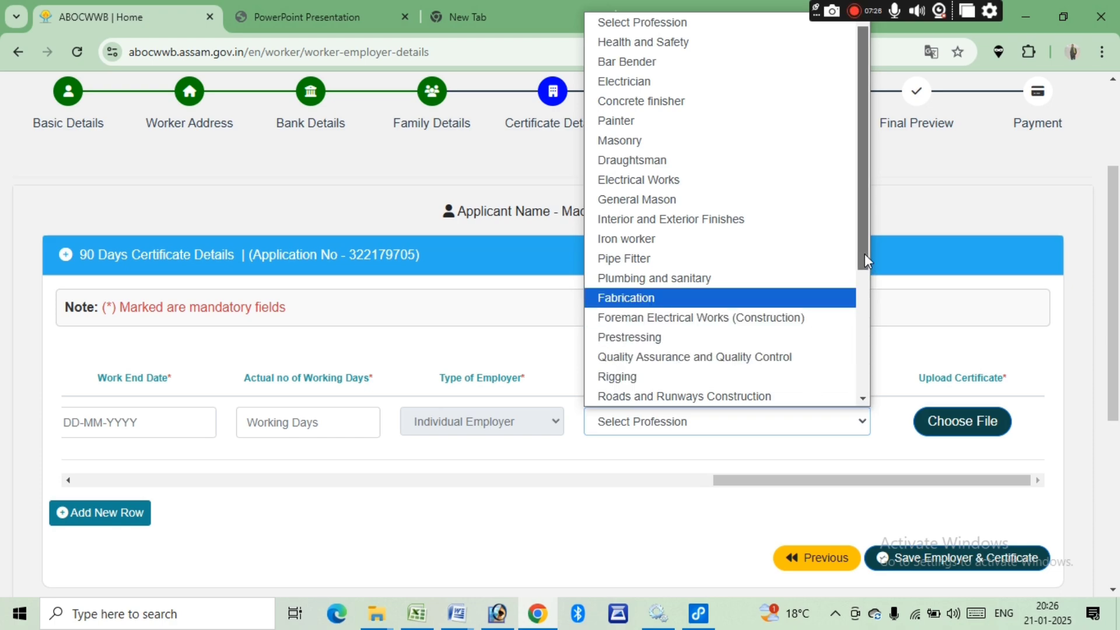
pyautogui.moveTo(865, 253)
pyautogui.mouseDown()
pyautogui.moveTo(864, 412)
pyautogui.moveTo(862, 194)
pyautogui.mouseUp()
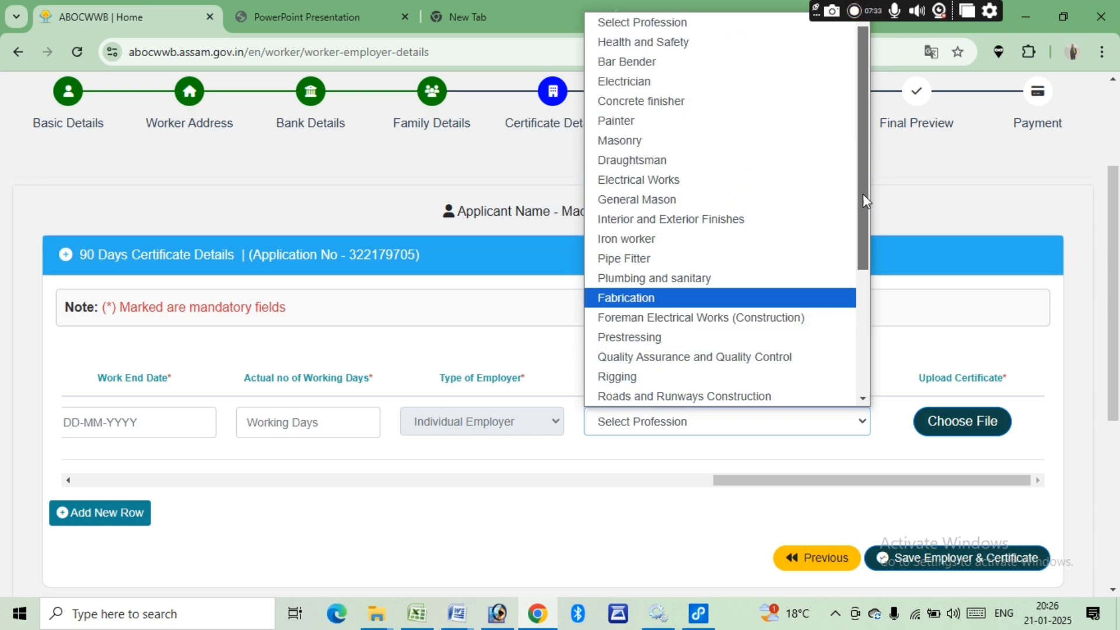
pyautogui.click(863, 134)
pyautogui.click(756, 423)
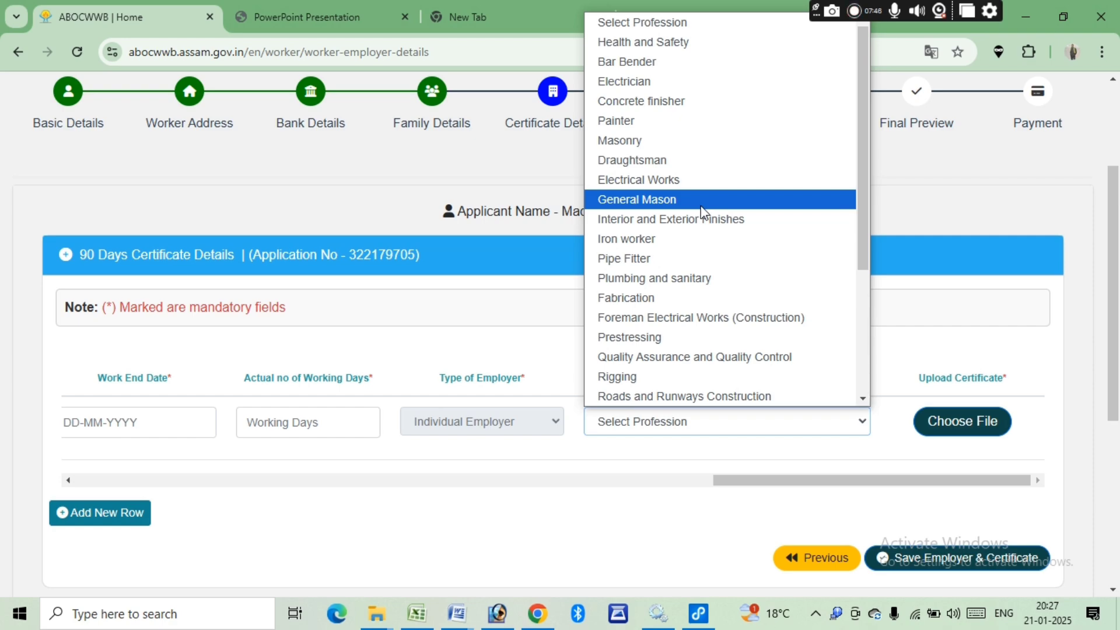
pyautogui.click(716, 208)
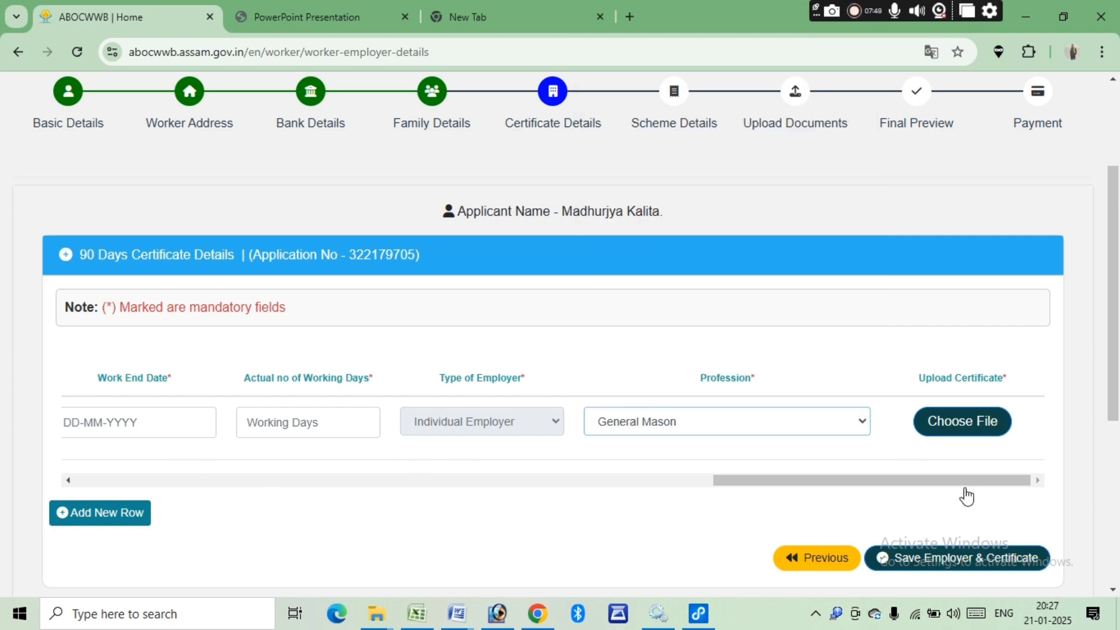
# Upload the 209 Days PDF as the certificate and save the employer and certificate details.
pyautogui.moveTo(956, 487); pyautogui.dragTo(37, 494)
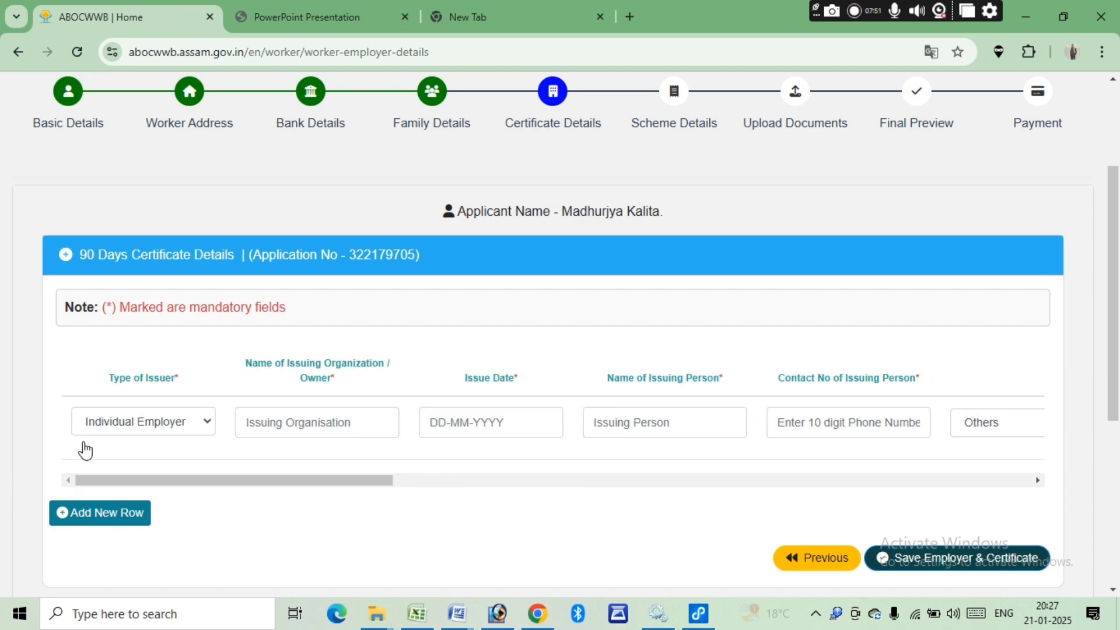
pyautogui.click(357, 427)
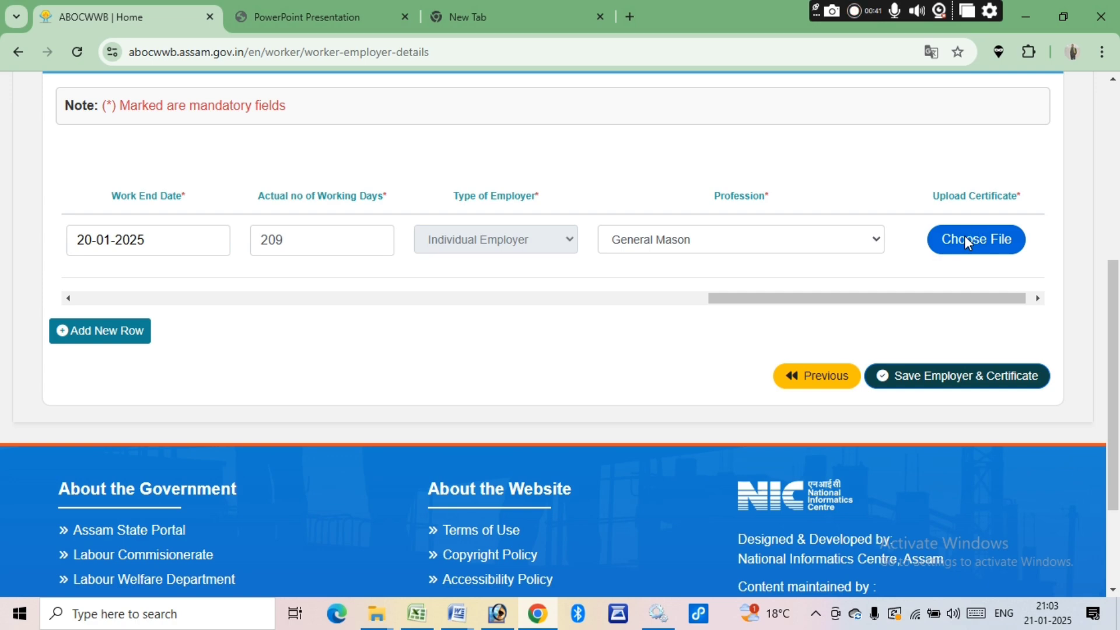
pyautogui.click(962, 241)
pyautogui.moveTo(529, 157); pyautogui.dragTo(529, 243)
pyautogui.click(197, 298)
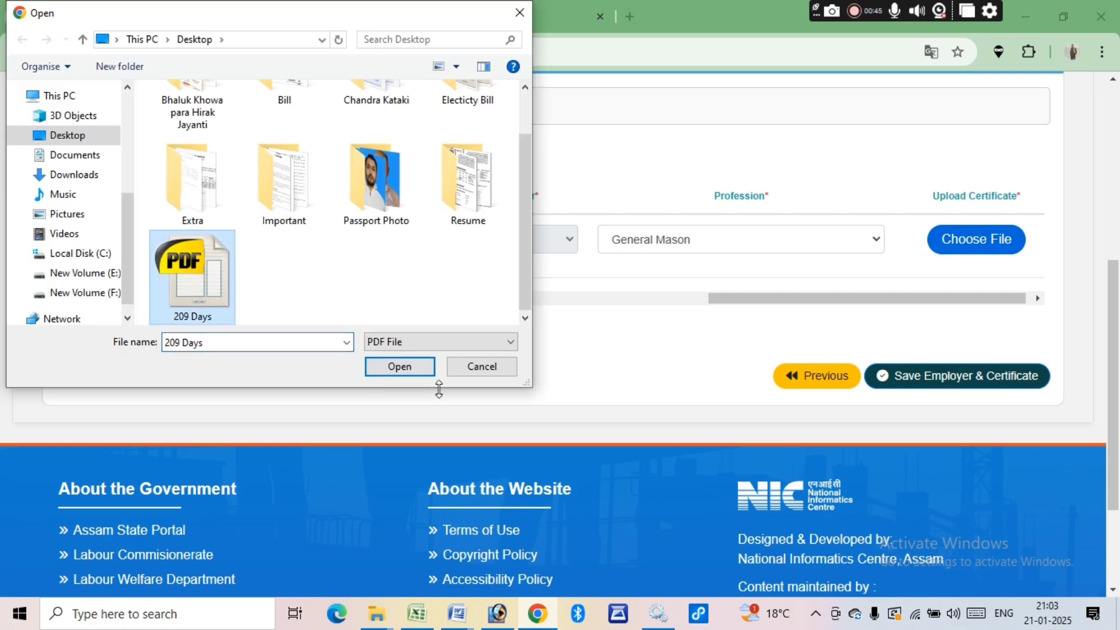
pyautogui.click(418, 371)
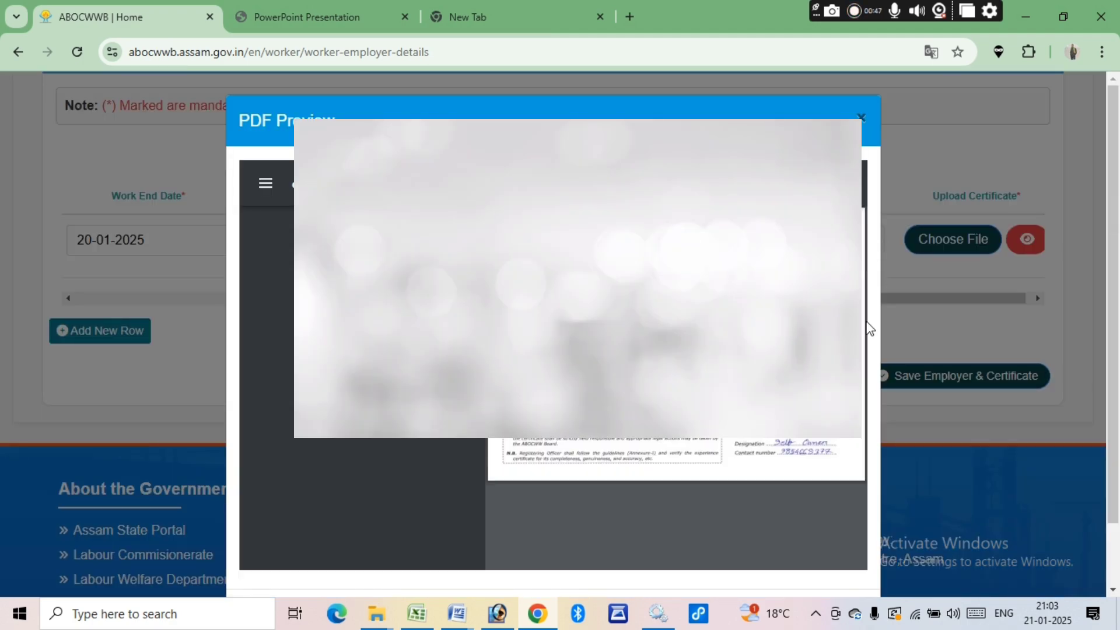
pyautogui.scroll(-1, 869, 328)
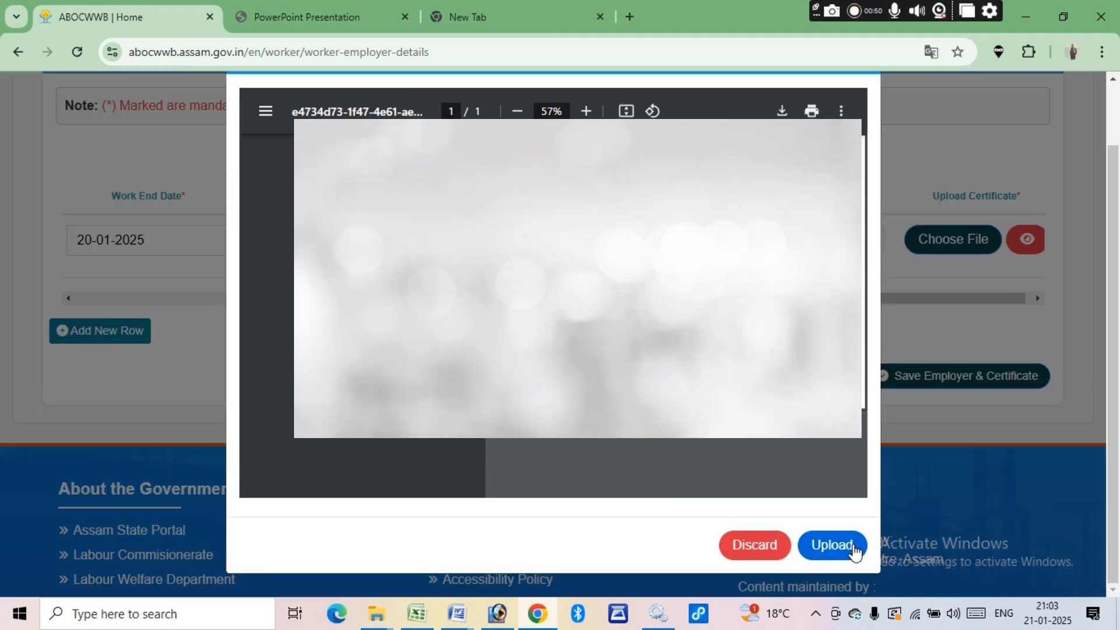
pyautogui.click(855, 551)
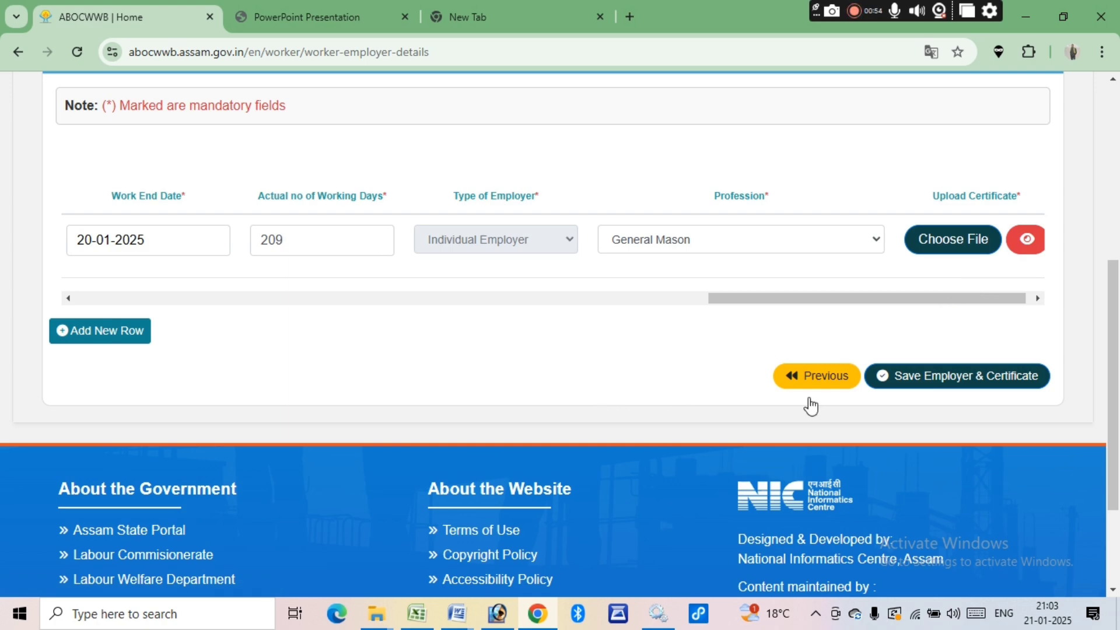
pyautogui.click(939, 388)
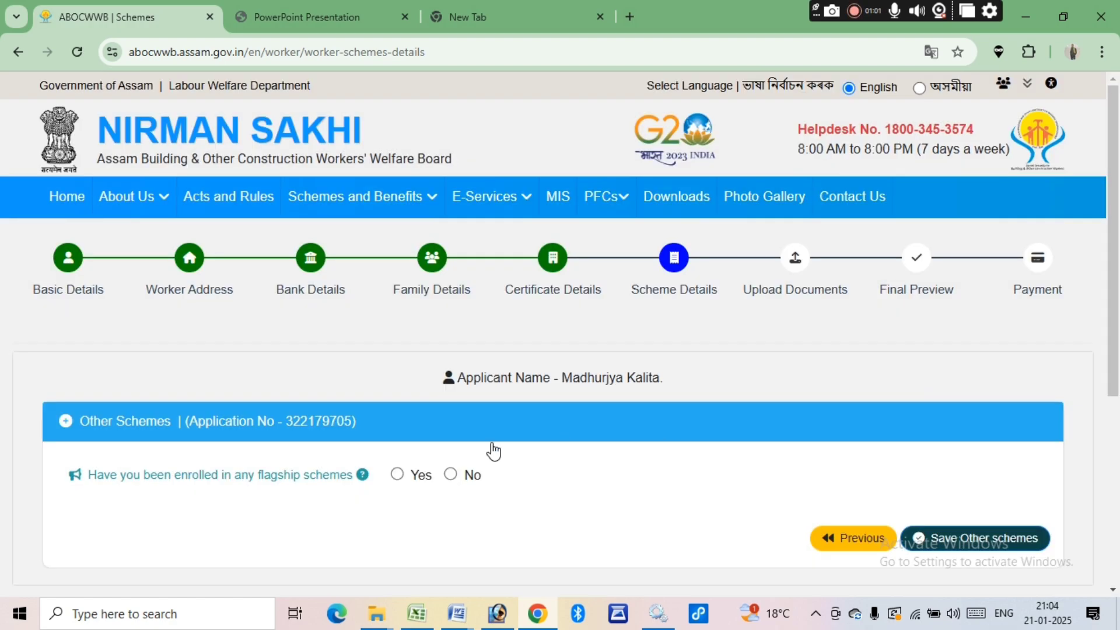
# Answer No to being enrolled in any flagship schemes.
pyautogui.click(397, 473)
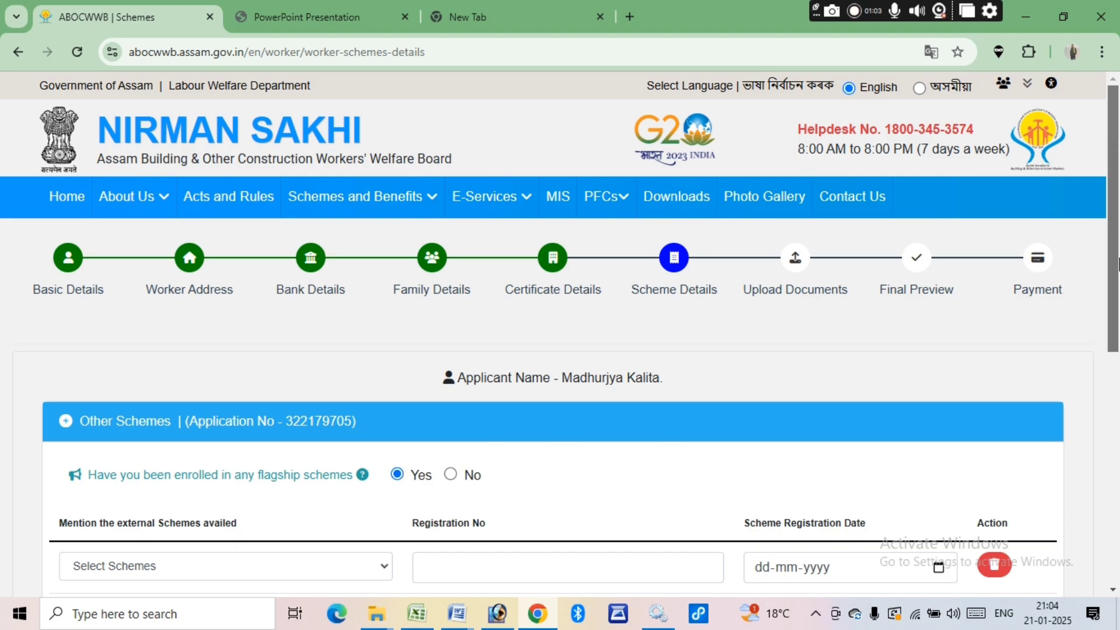
pyautogui.scroll(-3, 1048, 365)
pyautogui.click(451, 282)
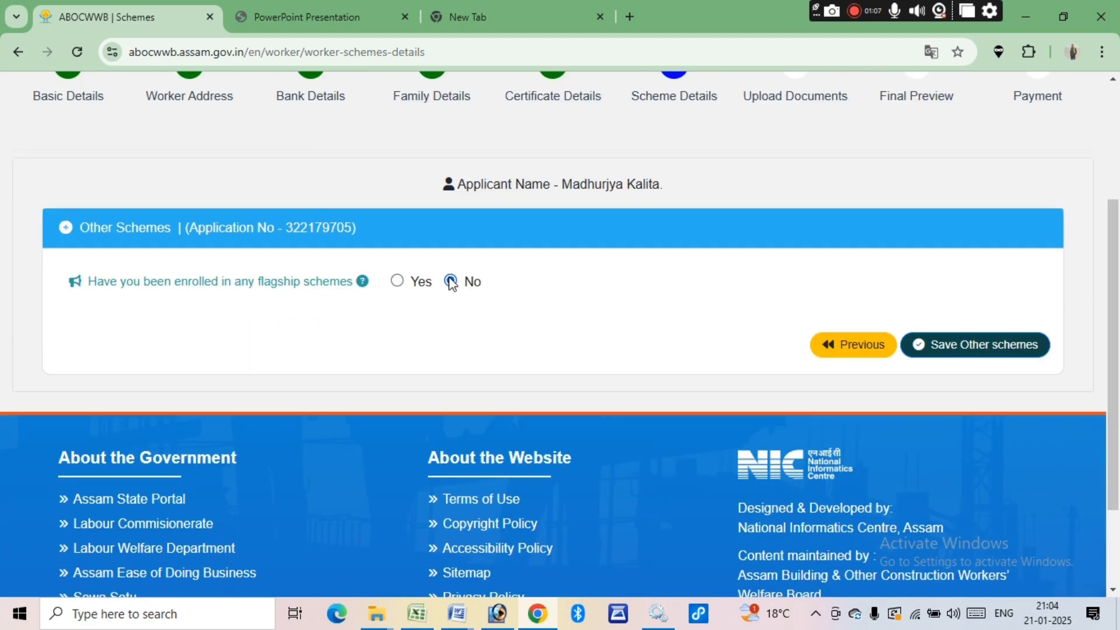
# Save the other schemes details and move on to the supporting documents upload list.
pyautogui.click(966, 347)
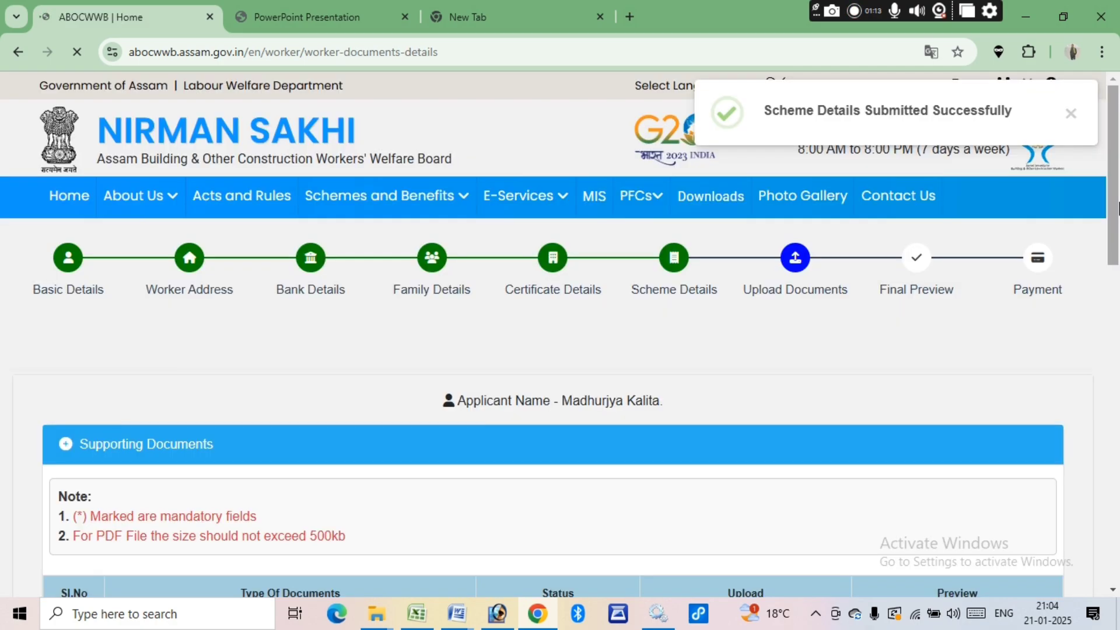
pyautogui.moveTo(1117, 207); pyautogui.dragTo(1118, 337)
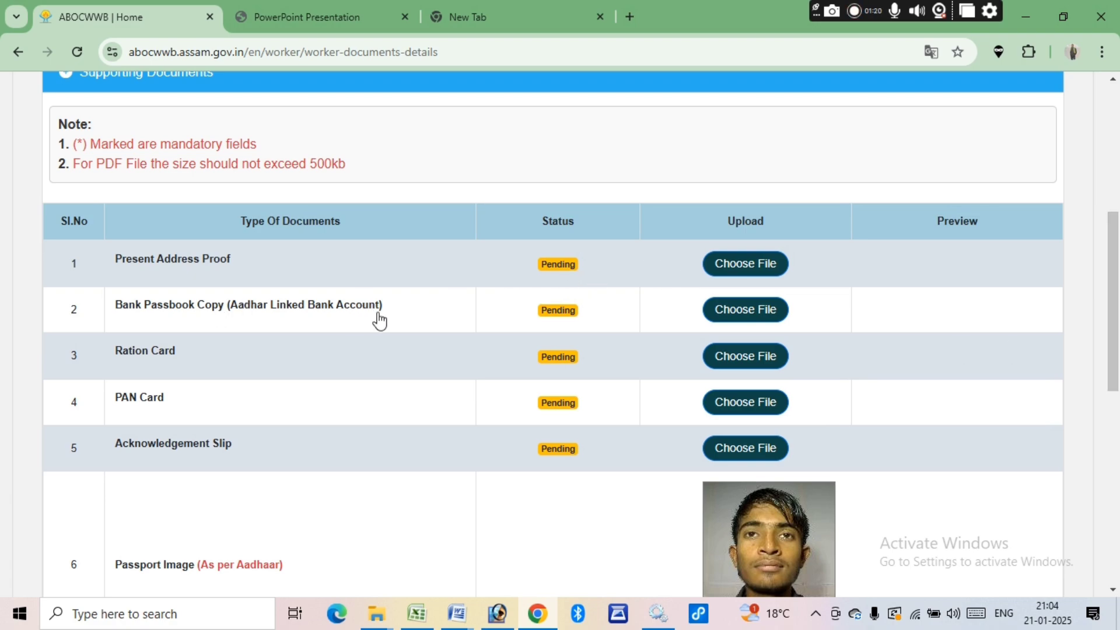
pyautogui.moveTo(1114, 312)
pyautogui.mouseDown()
pyautogui.moveTo(1118, 500)
pyautogui.moveTo(1115, 322)
pyautogui.mouseUp()
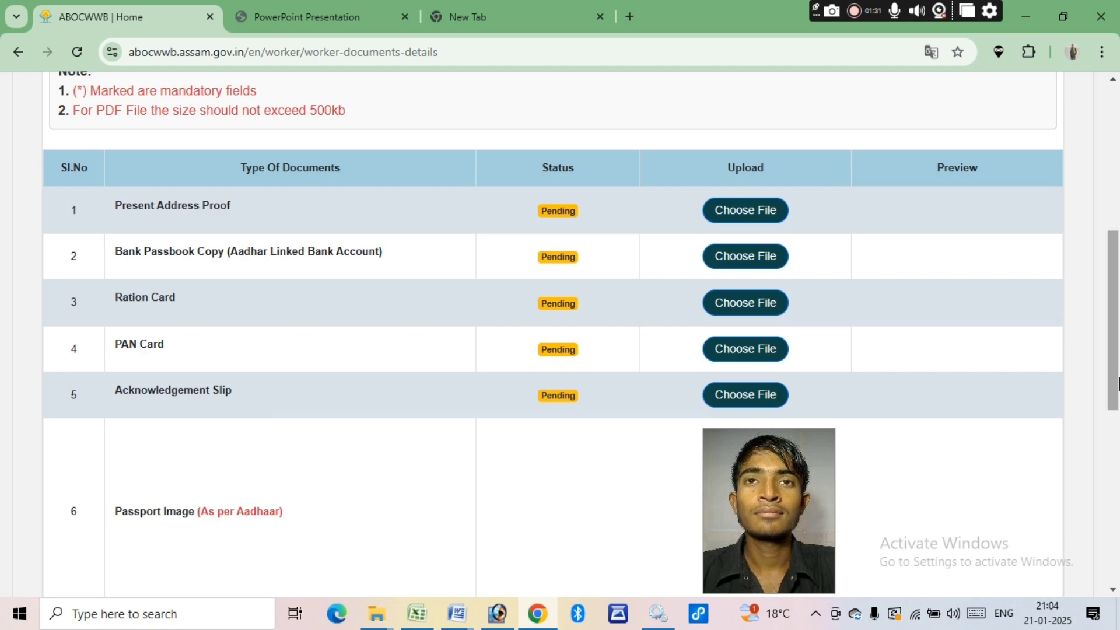
pyautogui.moveTo(1115, 378)
pyautogui.mouseDown()
pyautogui.moveTo(1117, 244)
pyautogui.moveTo(1118, 374)
pyautogui.moveTo(1118, 356)
pyautogui.mouseUp()
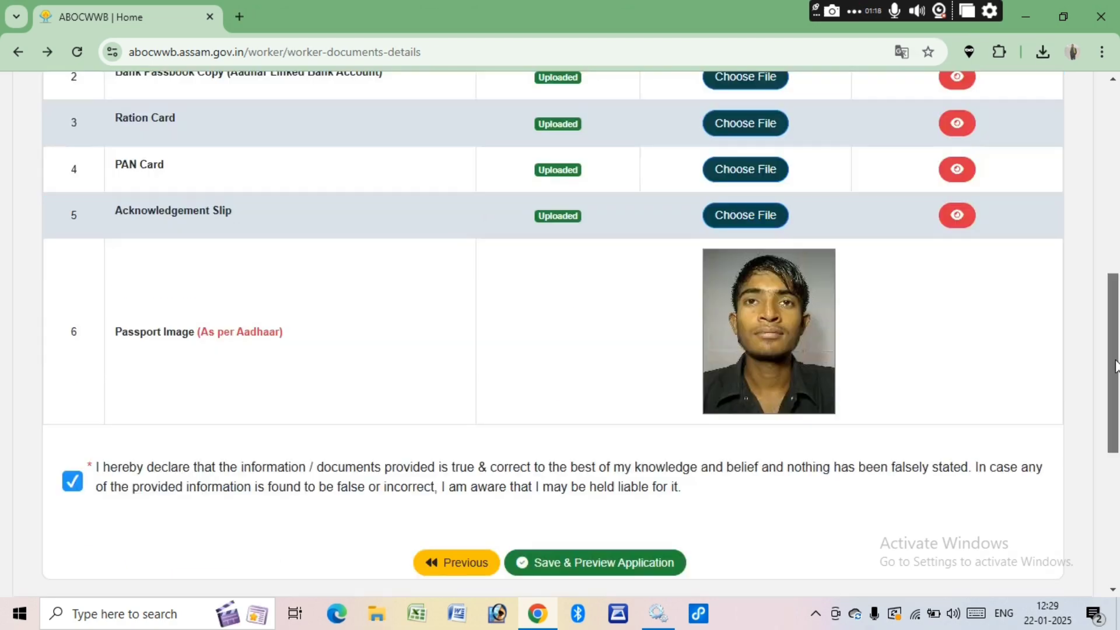
pyautogui.moveTo(1115, 360); pyautogui.dragTo(1112, 467)
# Tick the declaration checkbox and save and preview the application.
pyautogui.click(73, 328)
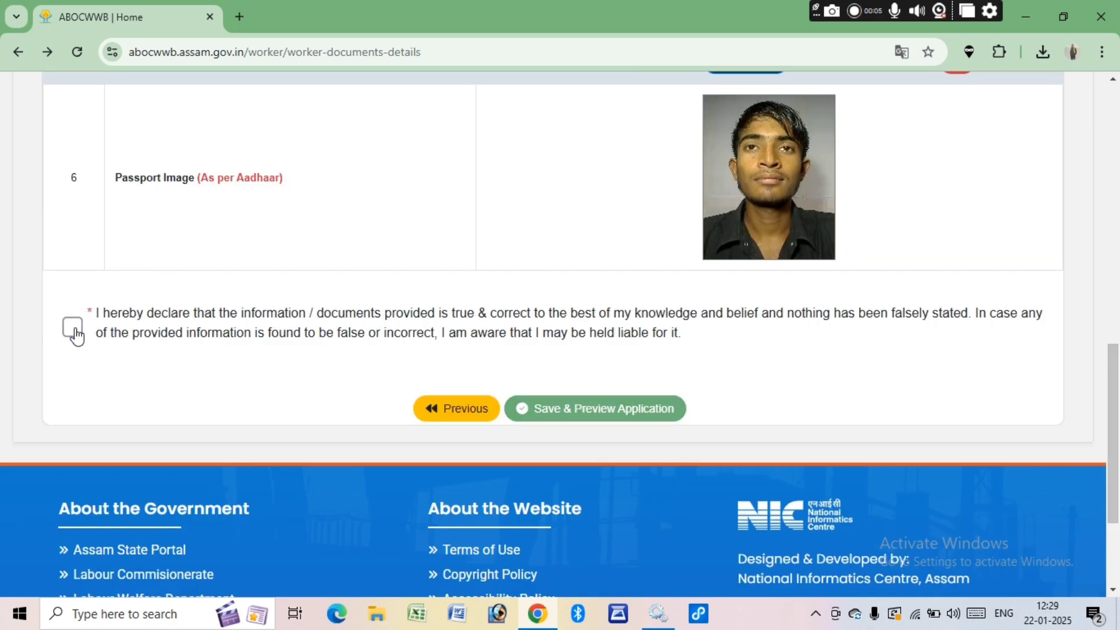
pyautogui.click(74, 333)
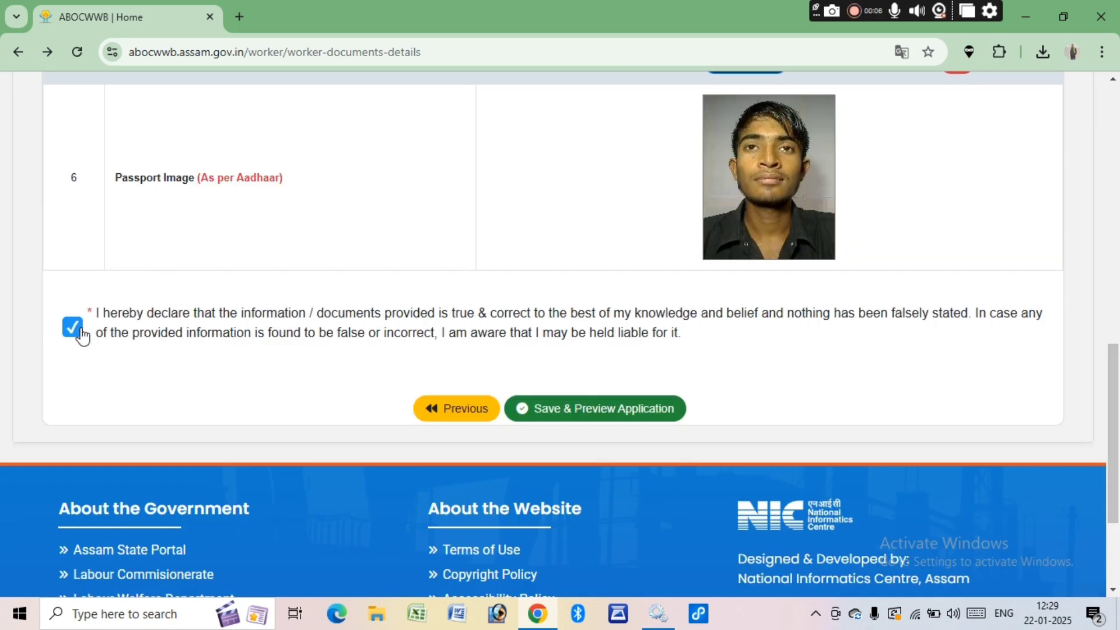
pyautogui.click(601, 410)
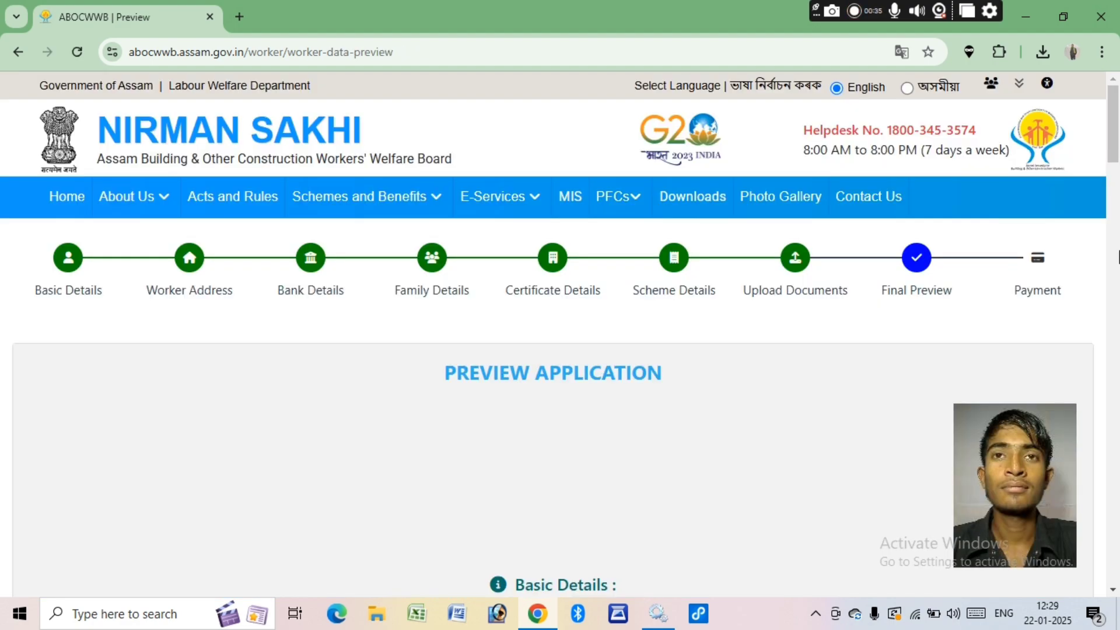
# Review the preview's basic, address, bank, family, 90 days certificate and schemes sections.
pyautogui.scroll(-8, 560, 315)
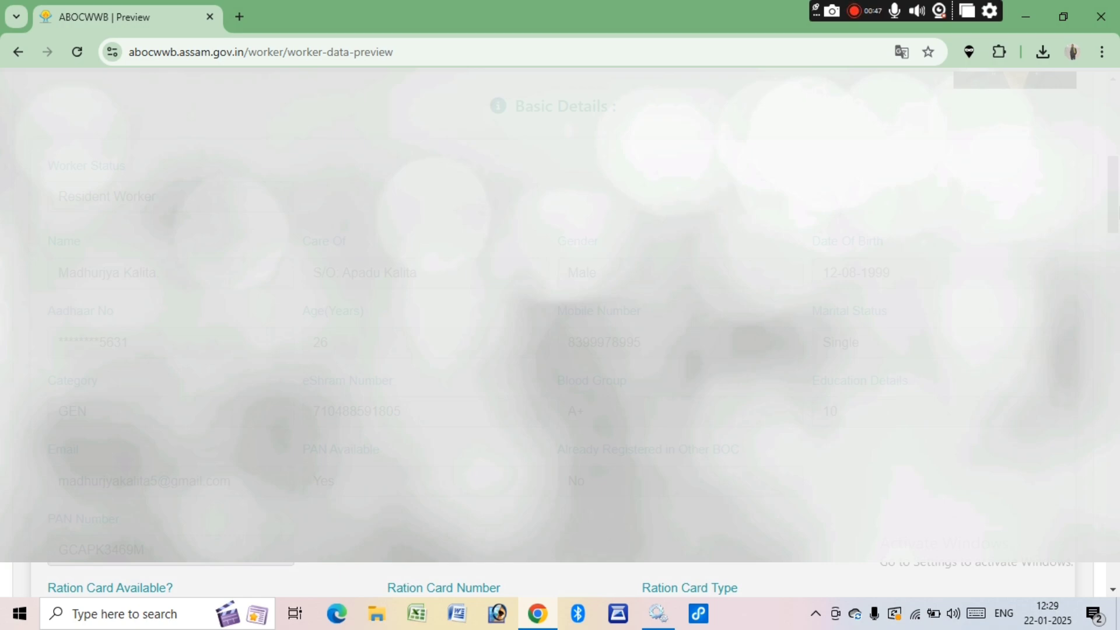
pyautogui.scroll(-2, 560, 315)
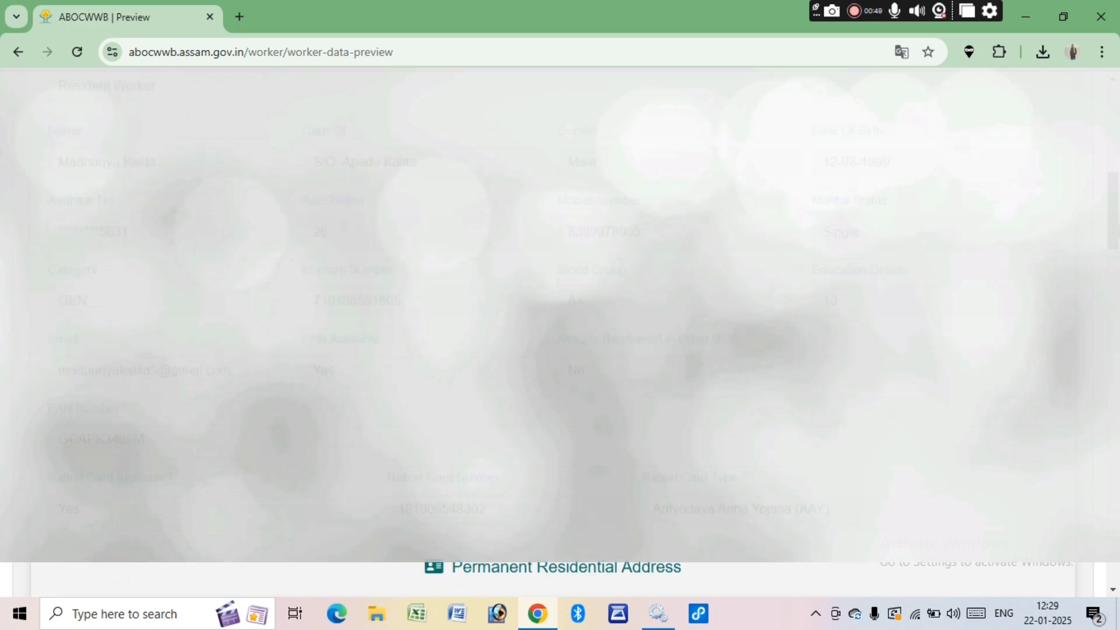
pyautogui.scroll(-3, 560, 315)
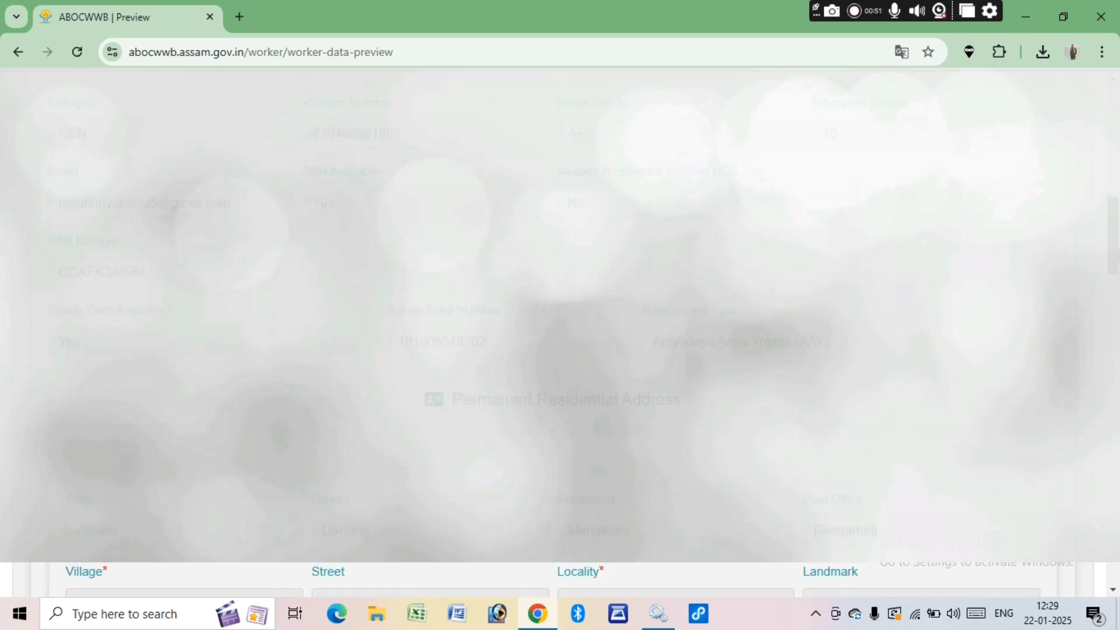
pyautogui.scroll(-2, 560, 315)
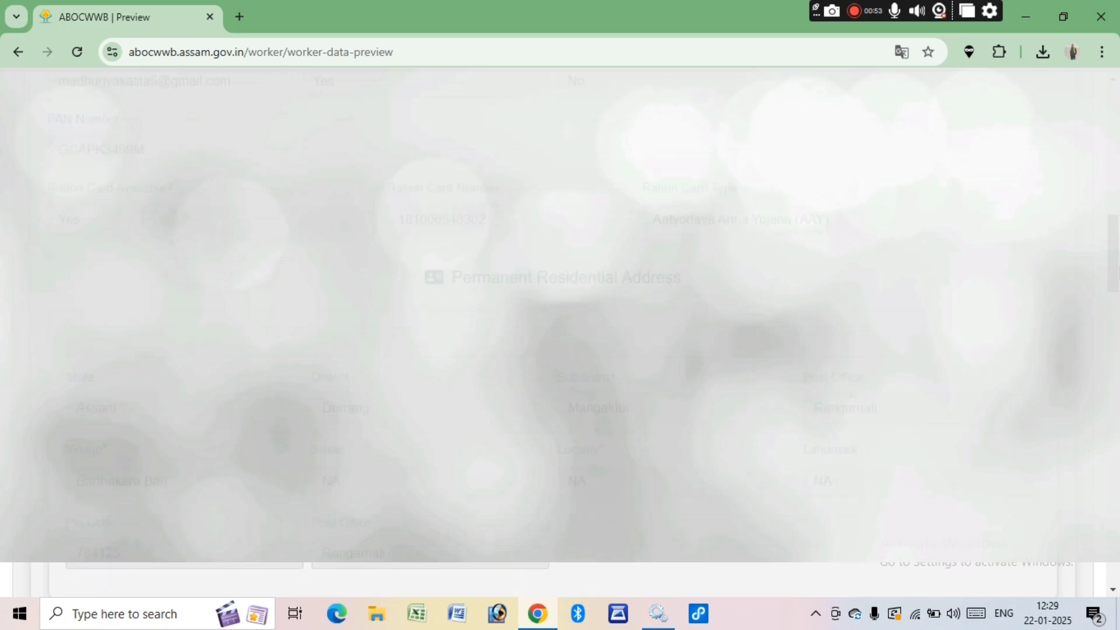
pyautogui.scroll(-8, 560, 315)
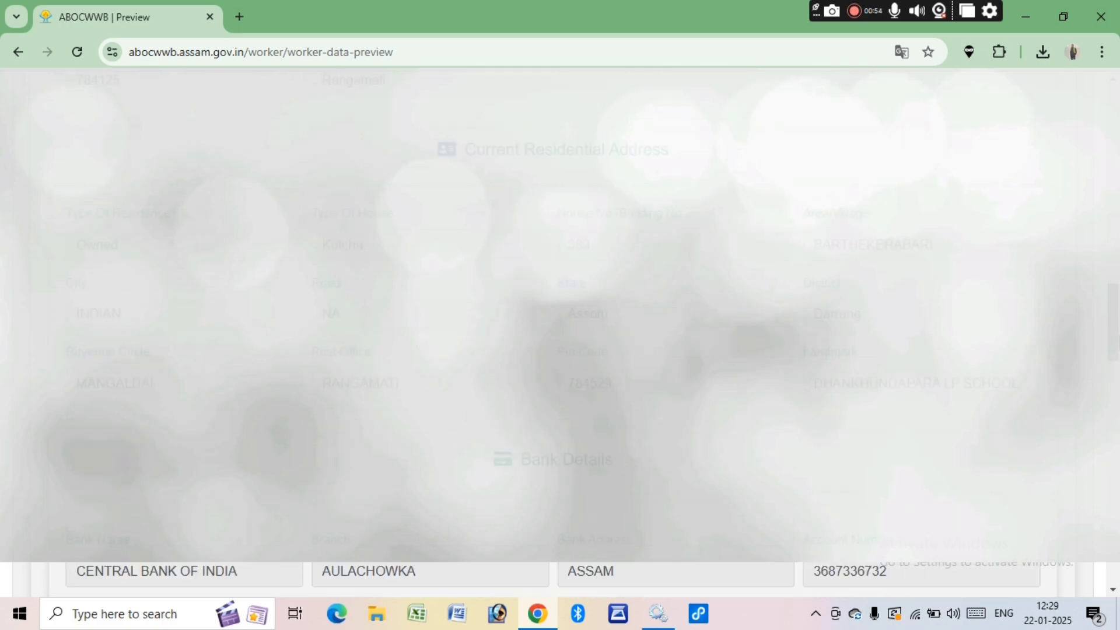
pyautogui.scroll(-1, 560, 315)
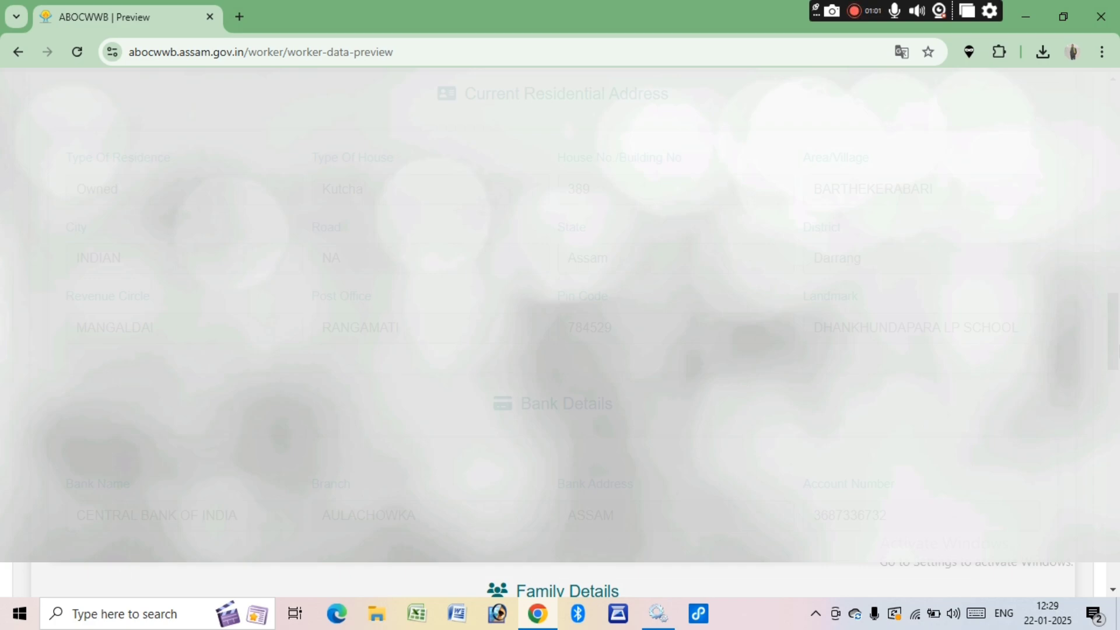
pyautogui.scroll(-1, 560, 314)
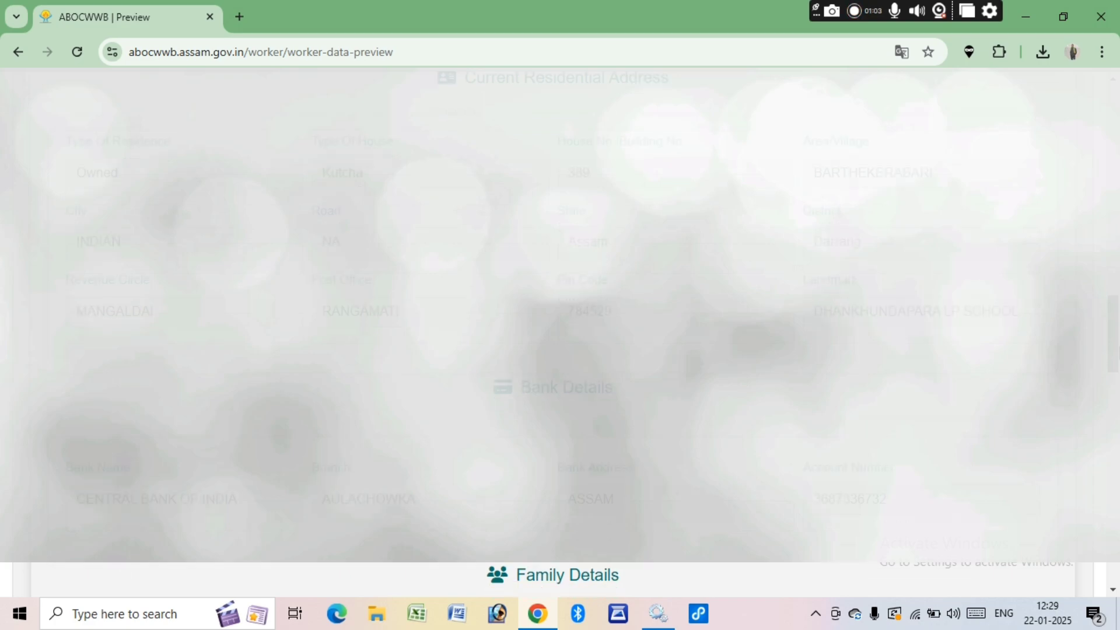
pyautogui.scroll(-2, 559, 315)
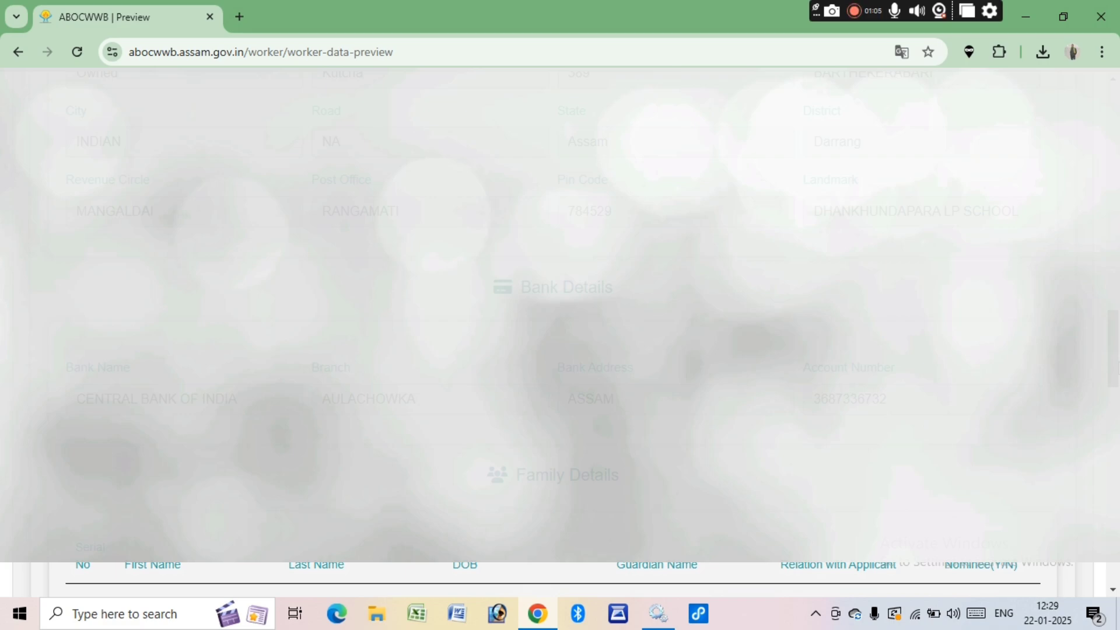
pyautogui.scroll(-3, 559, 314)
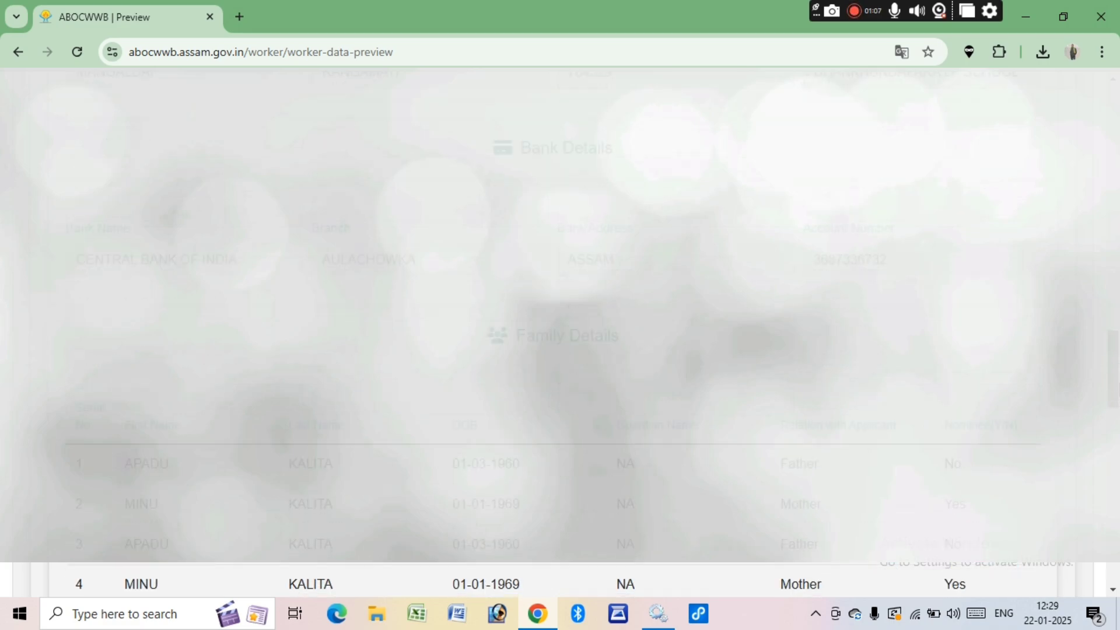
pyautogui.scroll(-3, 559, 315)
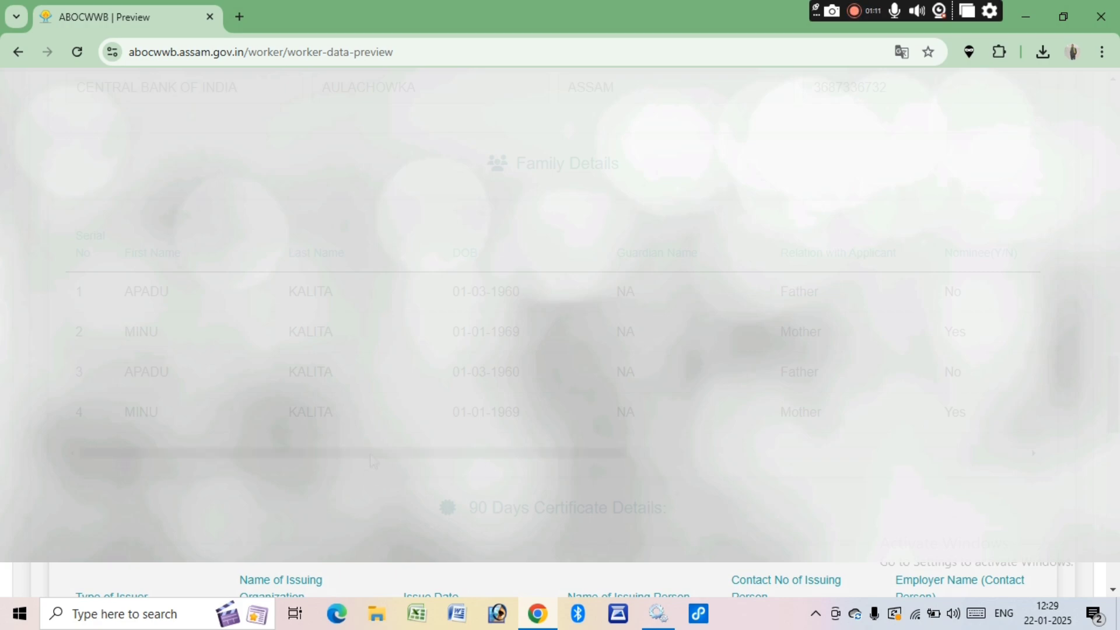
pyautogui.moveTo(373, 455); pyautogui.dragTo(885, 464)
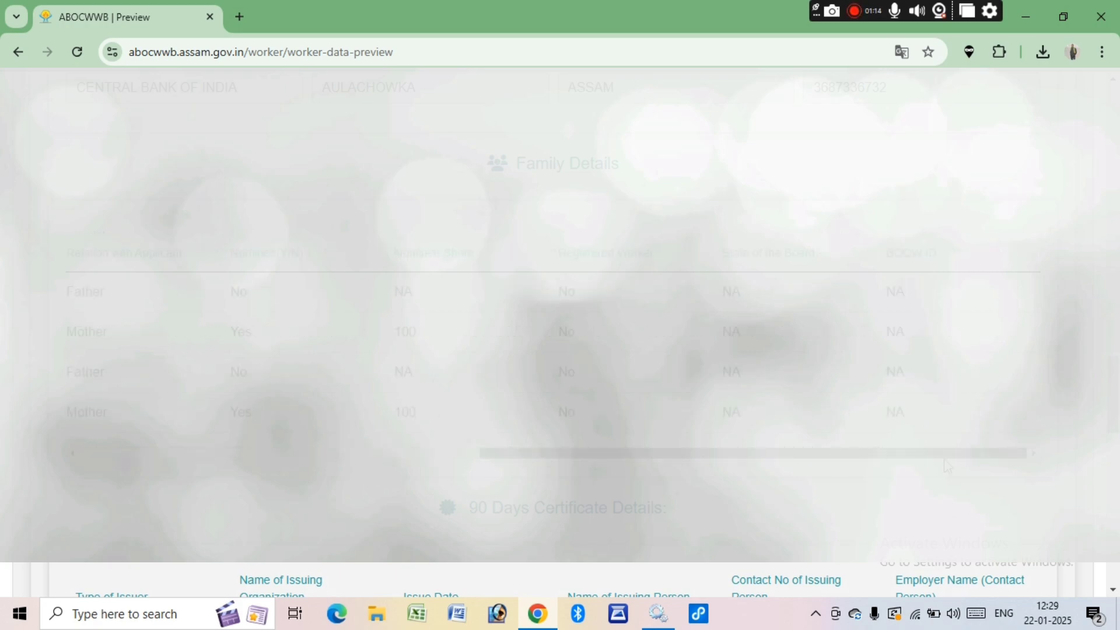
pyautogui.hscroll(-10, 784, 382)
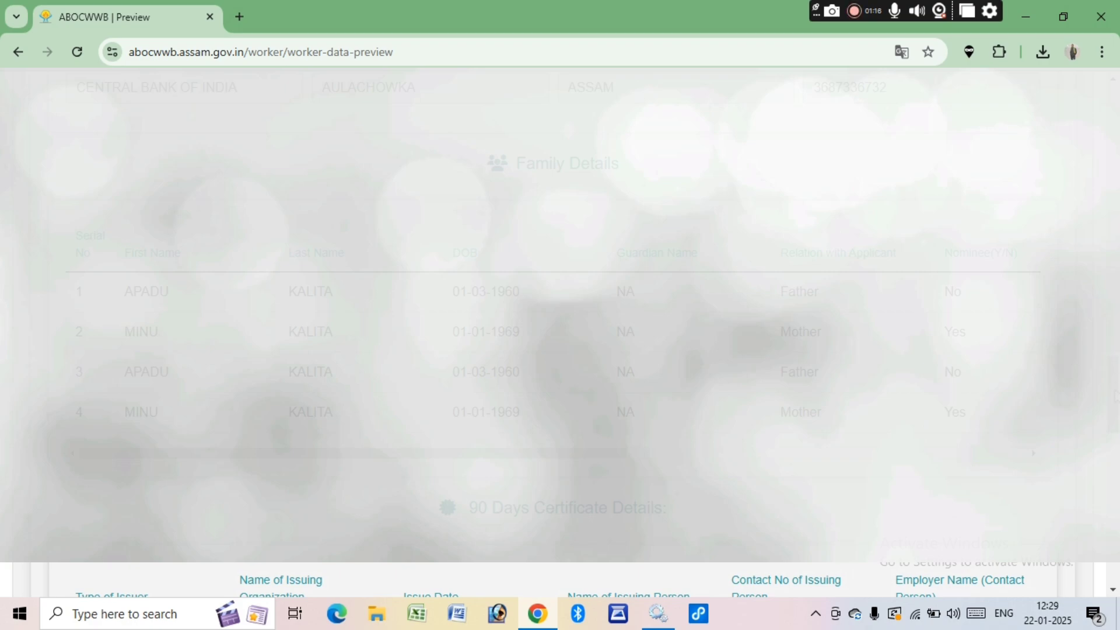
pyautogui.scroll(-4, 560, 315)
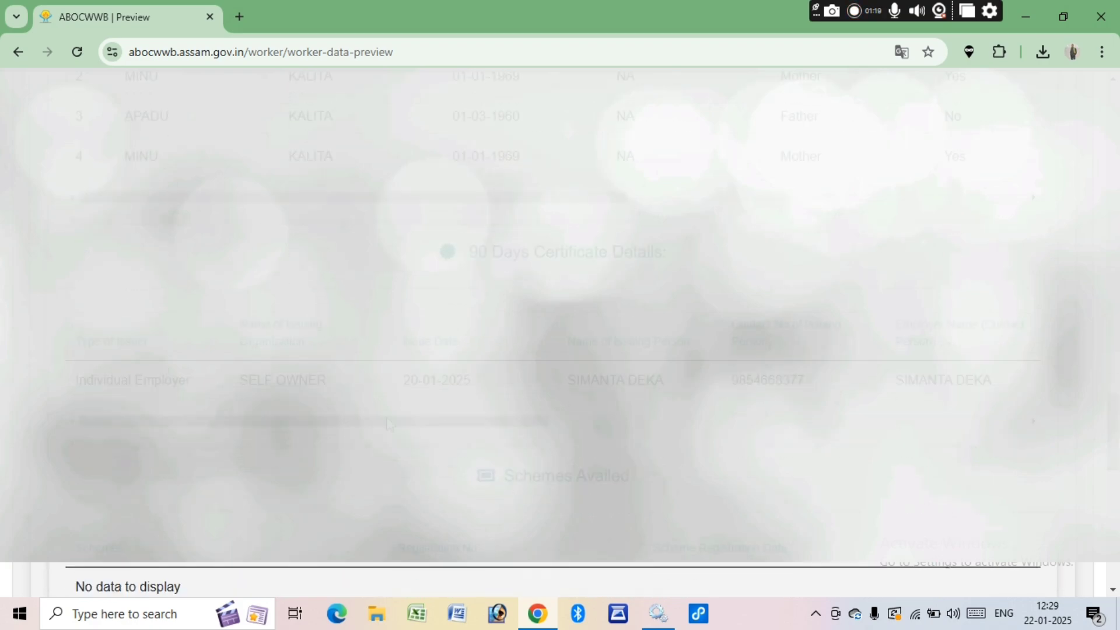
pyautogui.moveTo(383, 423); pyautogui.dragTo(1016, 433)
pyautogui.moveTo(1112, 427); pyautogui.dragTo(1118, 503)
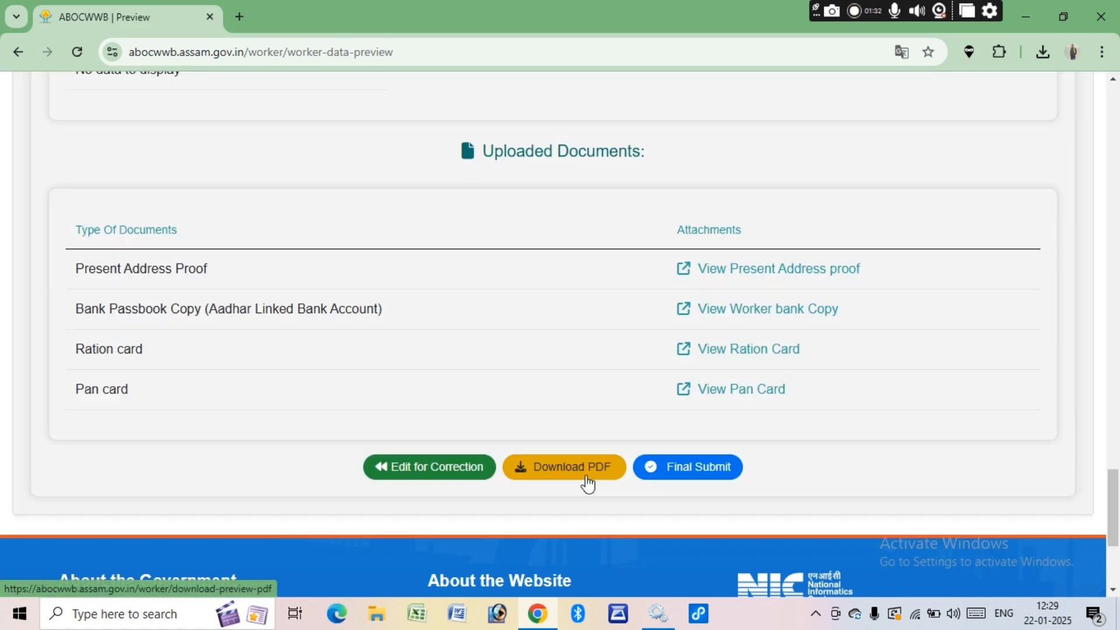
# Download the application preview as a PDF named application.
pyautogui.click(586, 482)
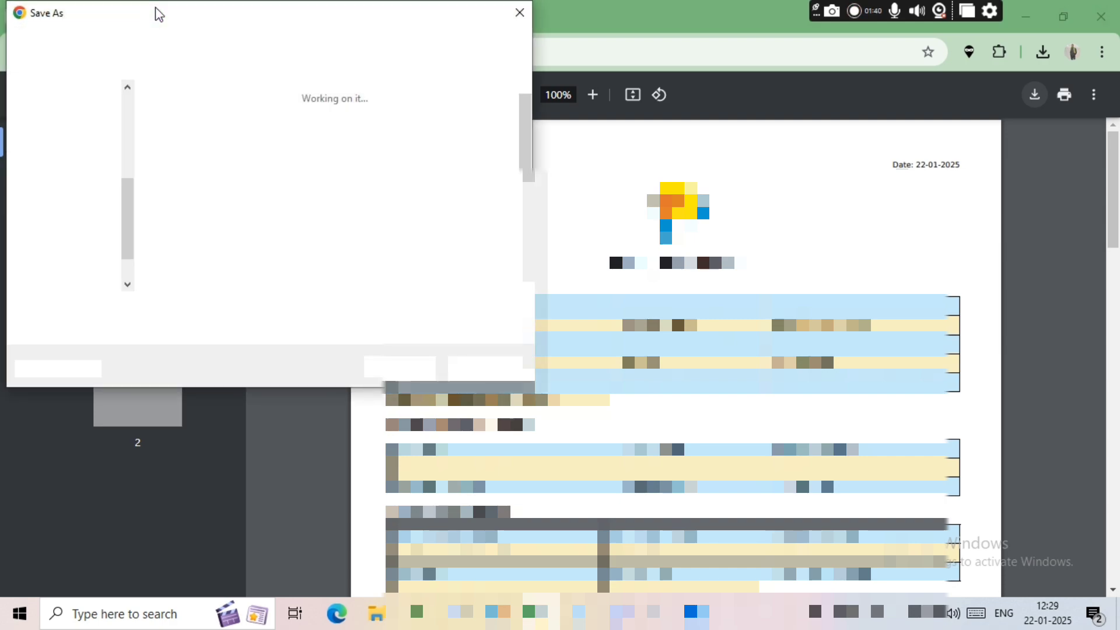
pyautogui.click(373, 369)
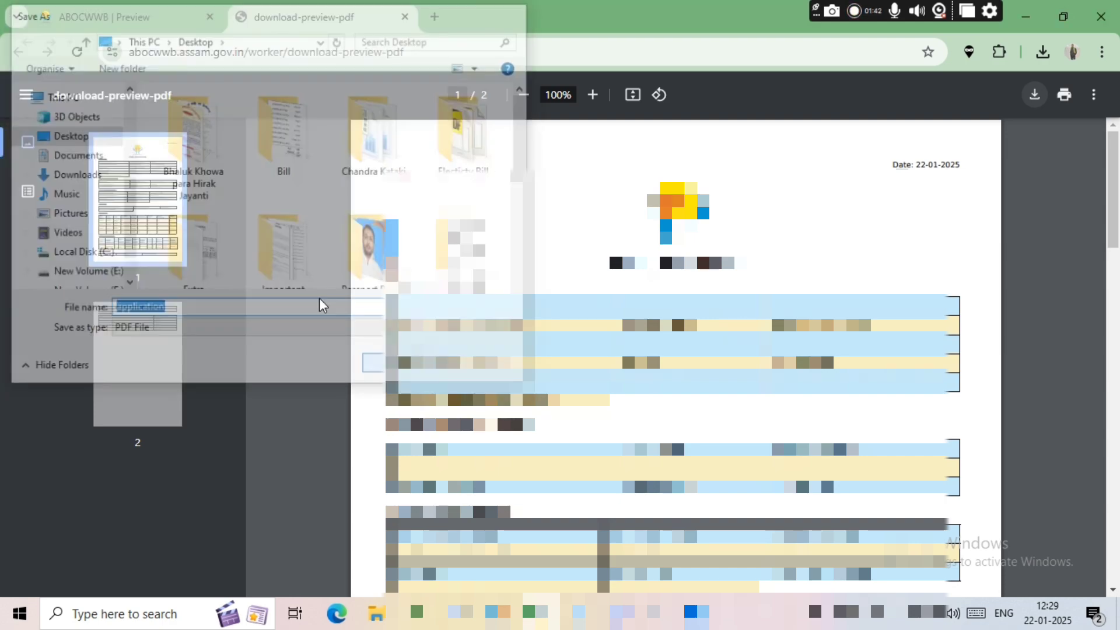
pyautogui.click(85, 6)
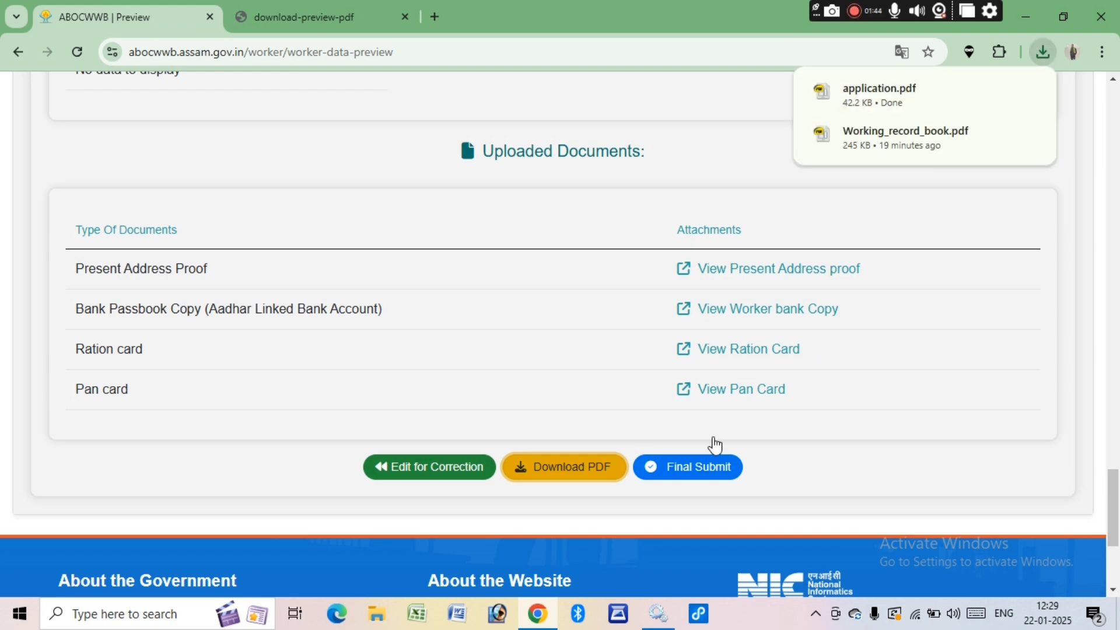
pyautogui.click(1041, 194)
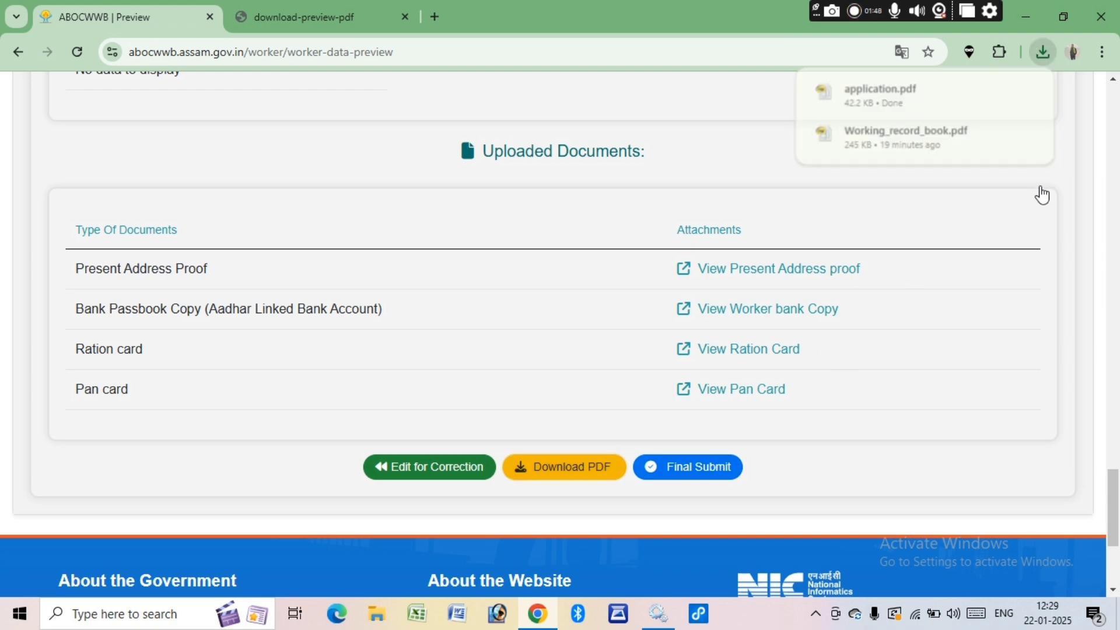
# Final submit the application and confirm the submission.
pyautogui.click(683, 478)
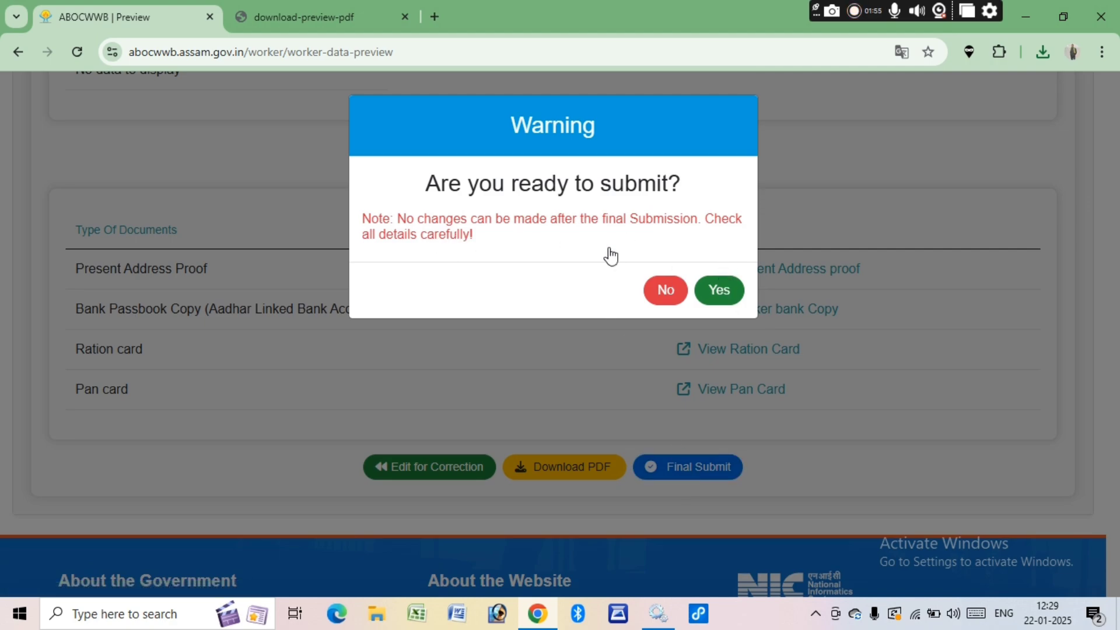
pyautogui.click(700, 292)
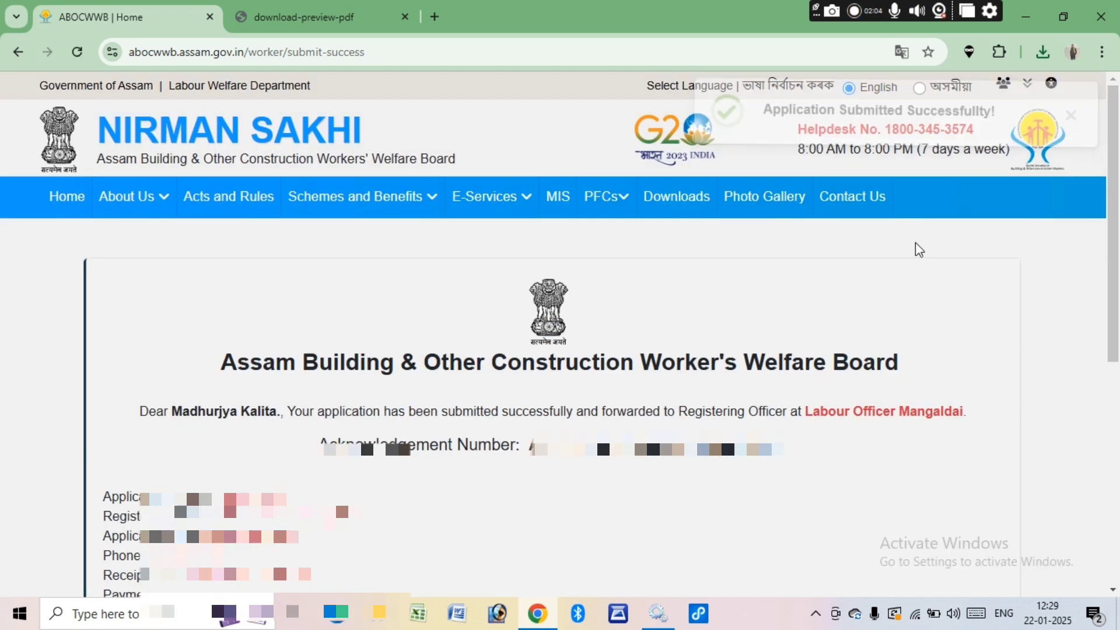
# Download the acknowledgement receipt and highlight the submission confirmation details on the success page.
pyautogui.moveTo(1118, 215); pyautogui.dragTo(1118, 284)
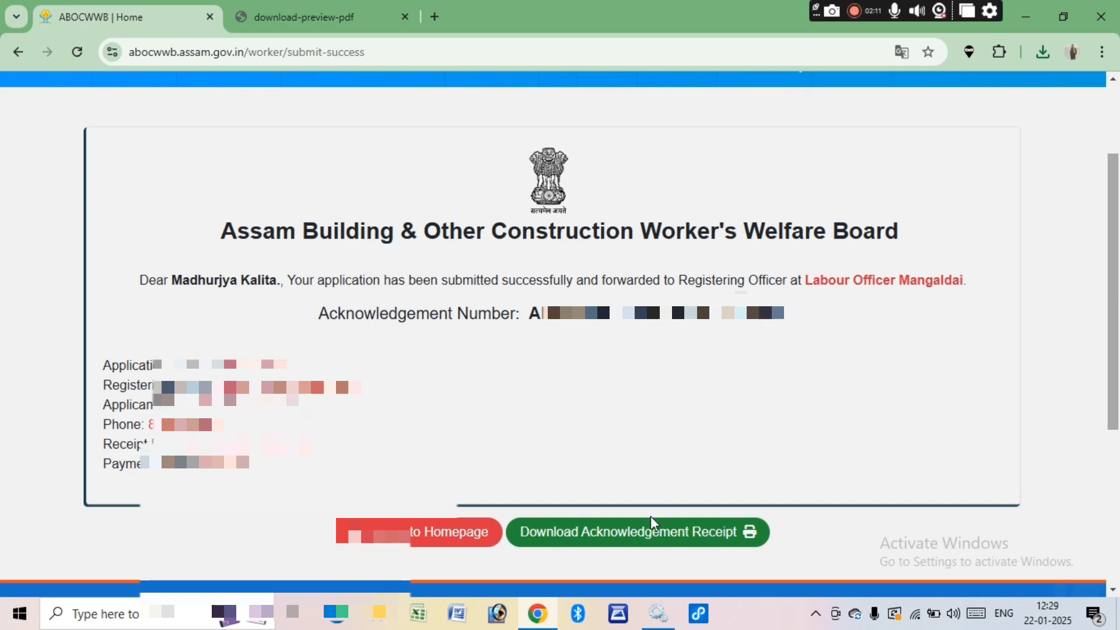
pyautogui.click(652, 534)
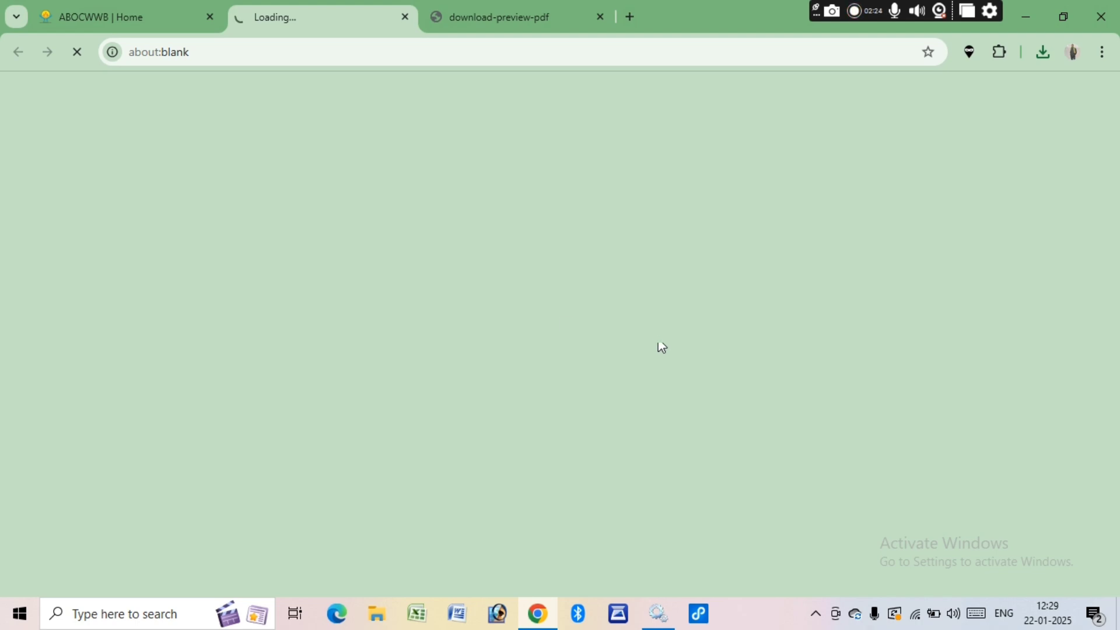
pyautogui.click(171, 27)
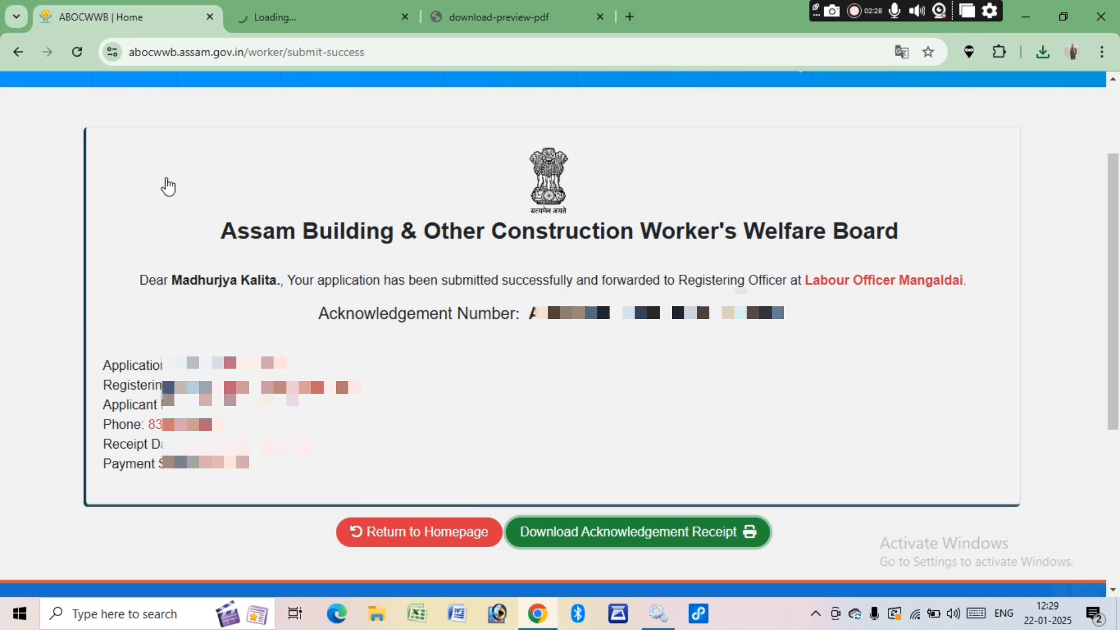
pyautogui.moveTo(168, 187); pyautogui.dragTo(754, 502)
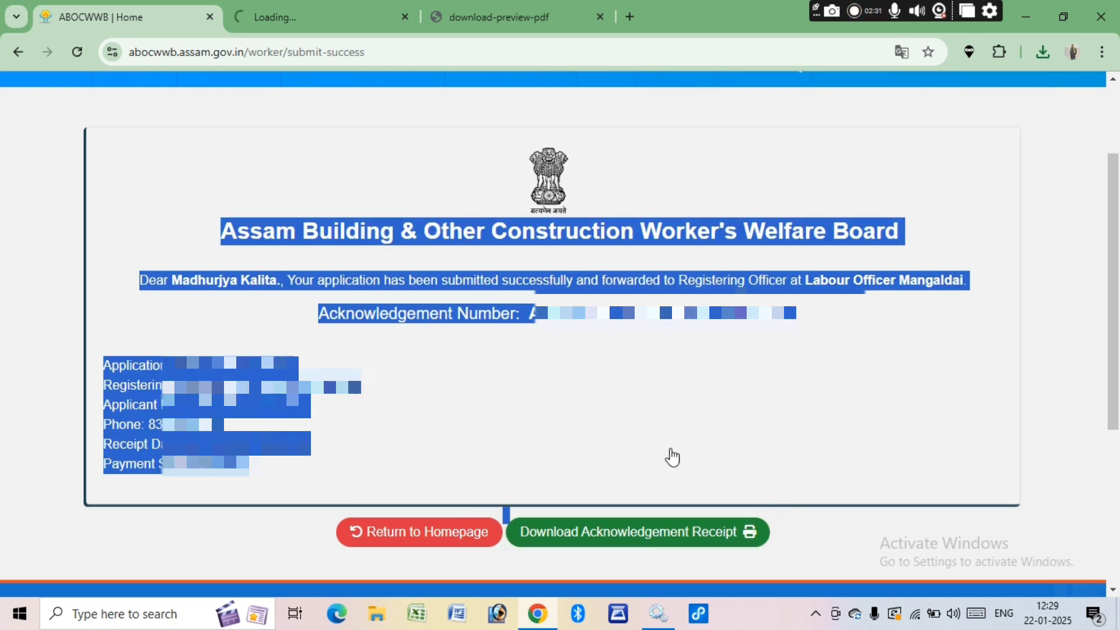